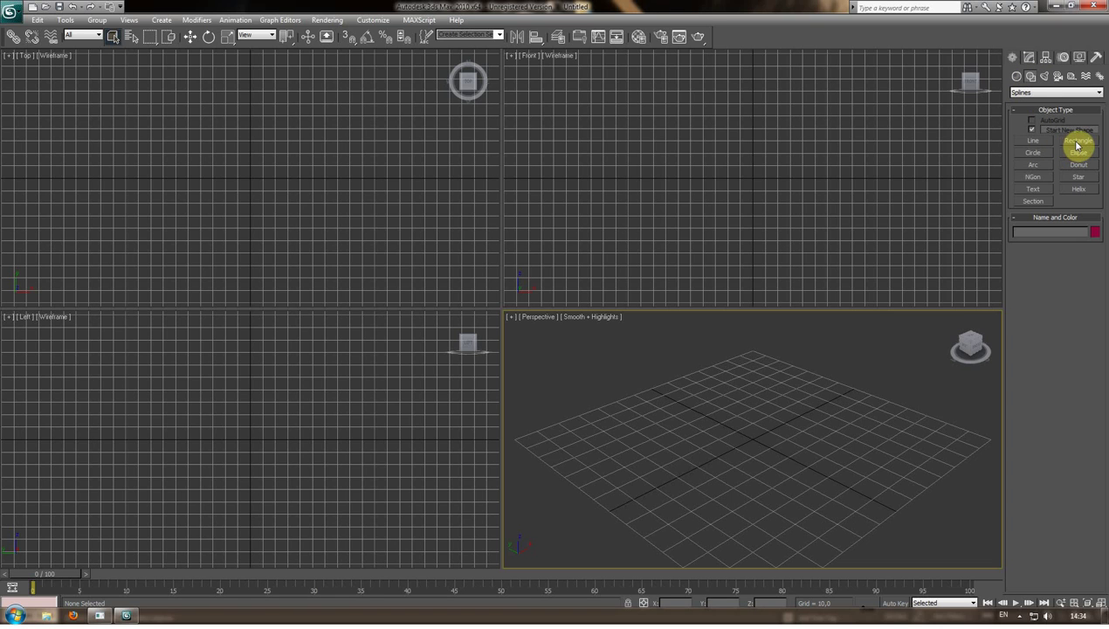
# Draw a 107,193 × 113,225 rectangle in the Top view and convert it to an Editable Poly plane.
pyautogui.click(1077, 142)
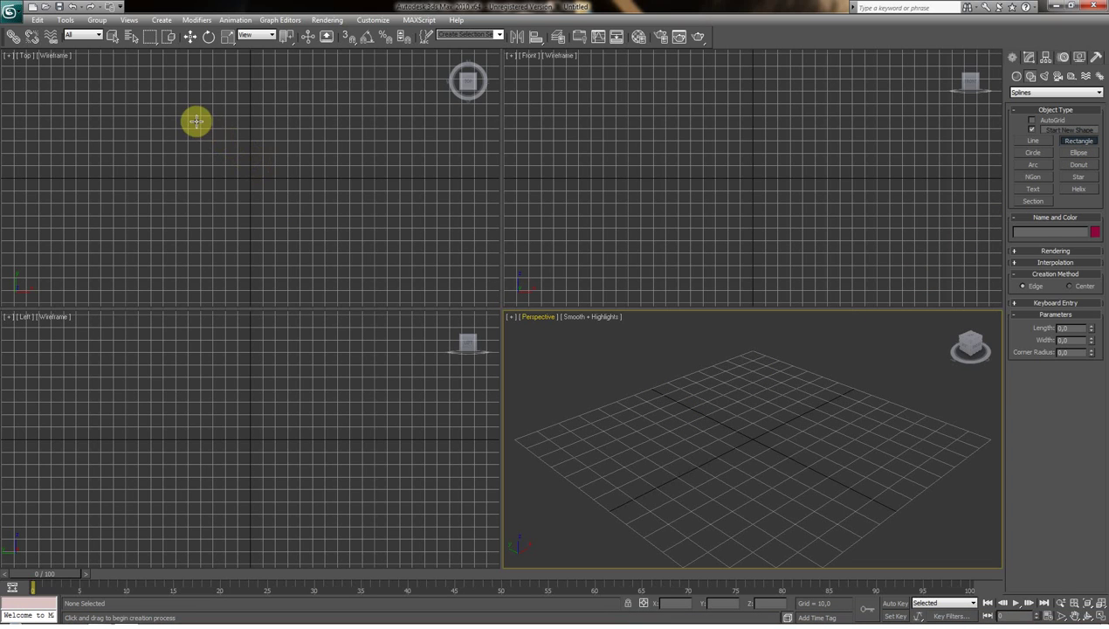
pyautogui.moveTo(181, 111); pyautogui.dragTo(322, 244)
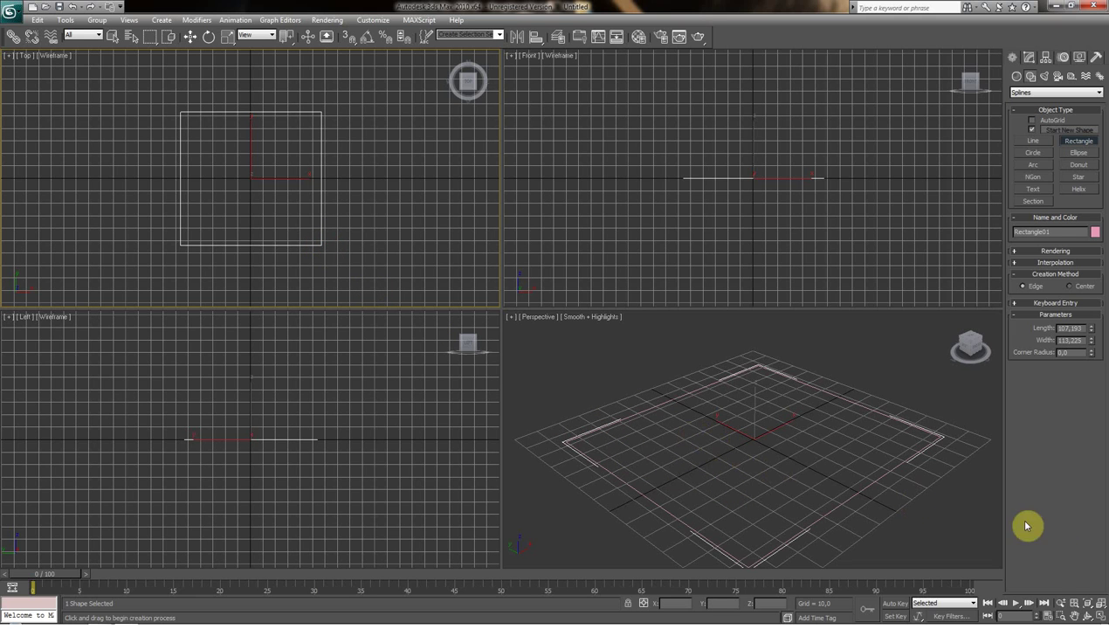
pyautogui.click(1076, 616)
pyautogui.moveTo(760, 455); pyautogui.dragTo(809, 478)
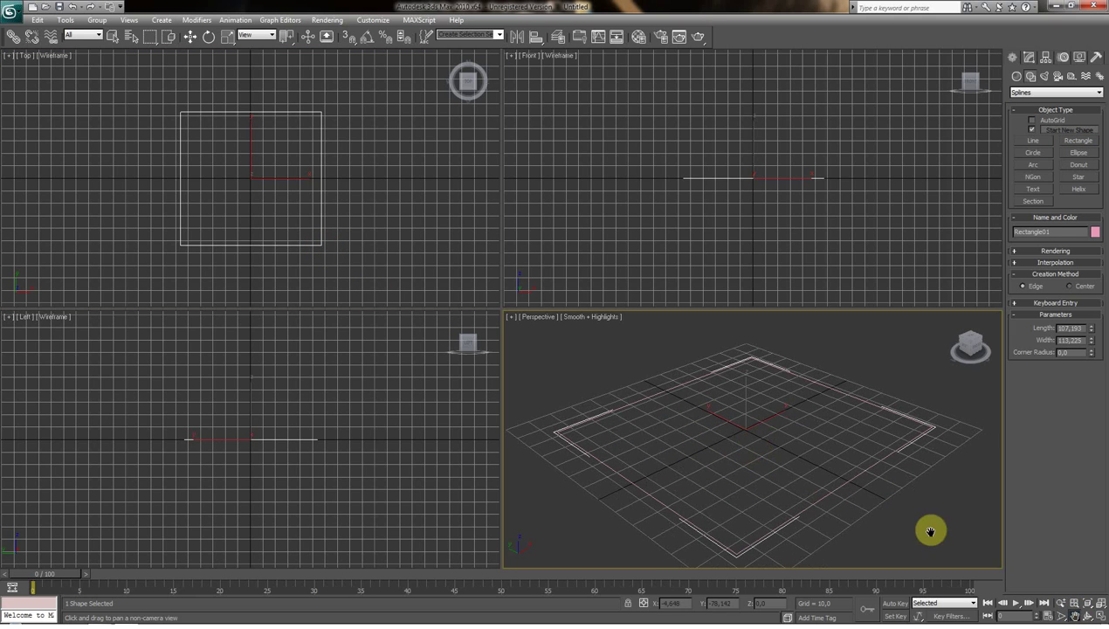
pyautogui.click(1102, 616)
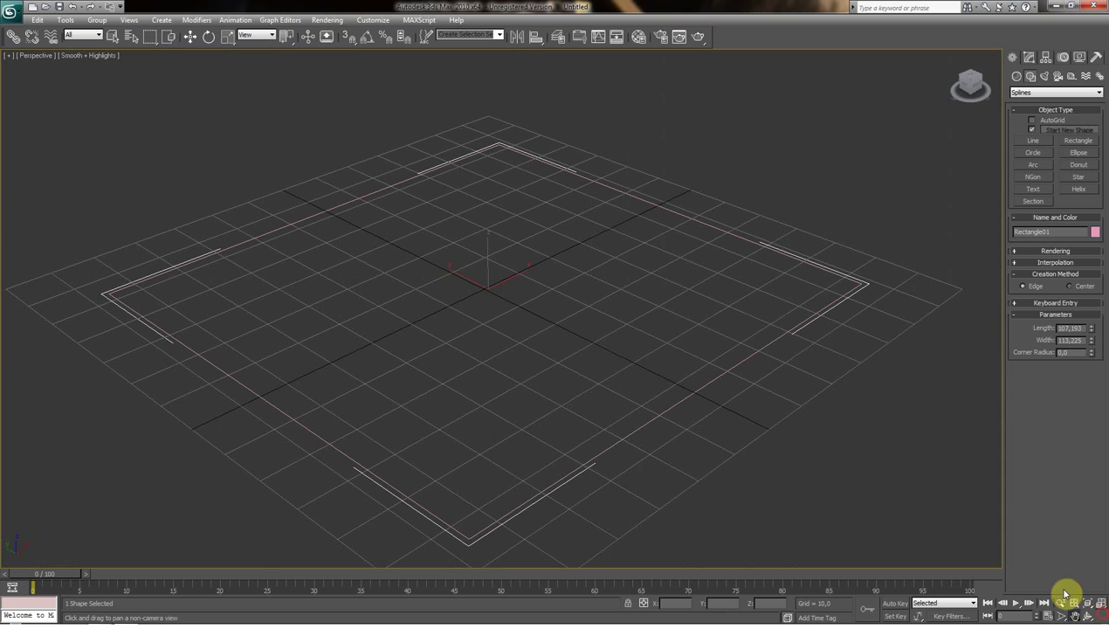
pyautogui.rightClick(673, 388)
pyautogui.moveTo(721, 488)
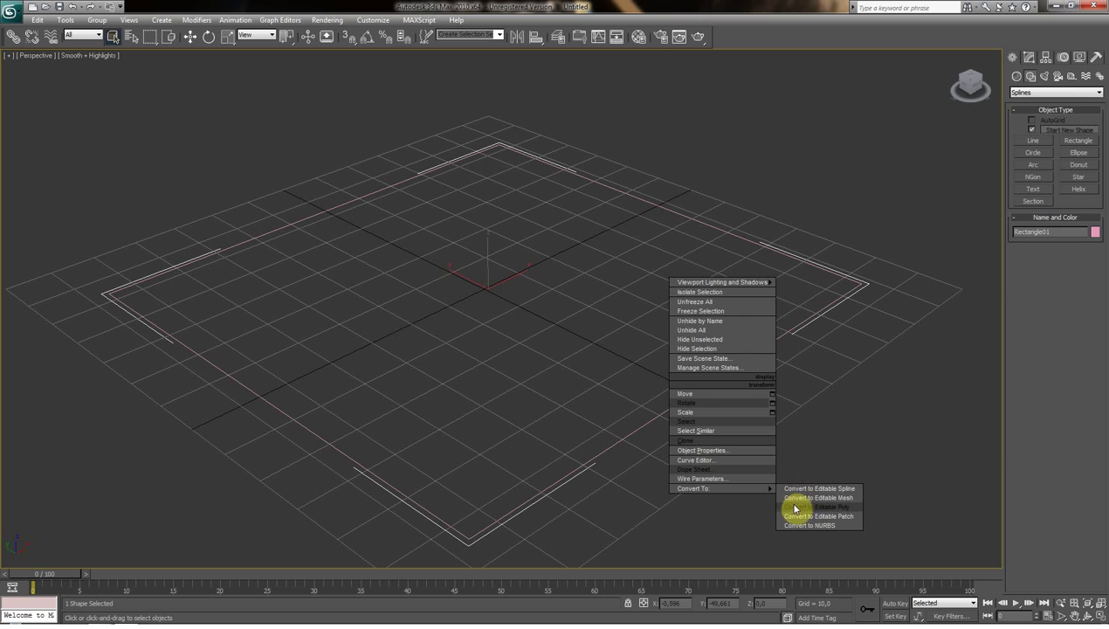
pyautogui.click(795, 510)
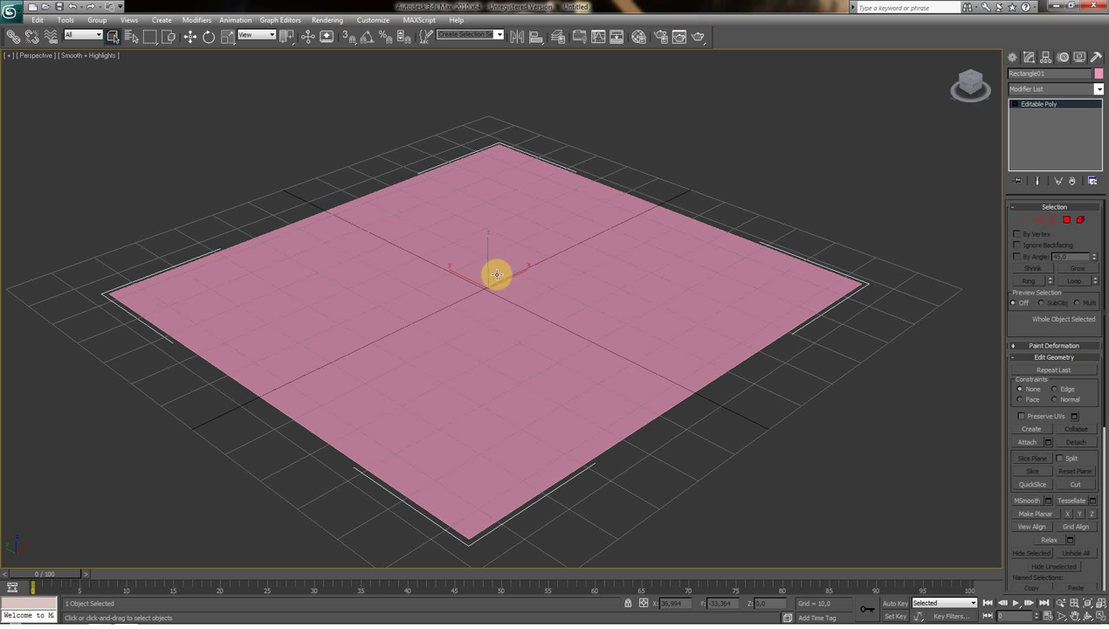
# At Edge level, select the plane's four outer border edges.
pyautogui.click(1014, 104)
pyautogui.click(1036, 122)
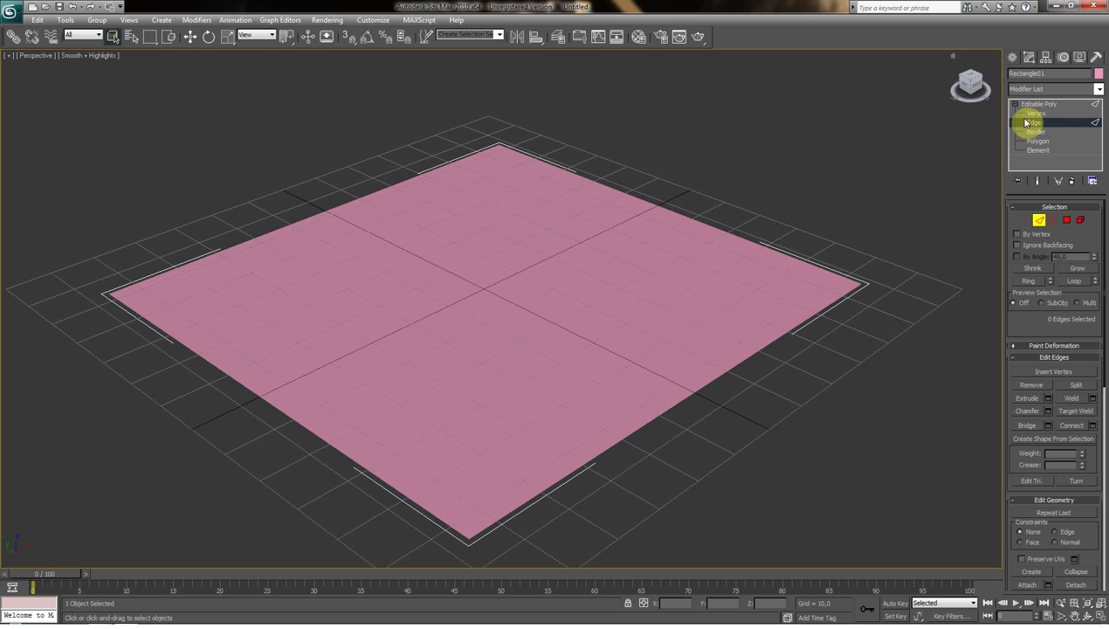
pyautogui.click(648, 187)
pyautogui.moveTo(333, 181); pyautogui.dragTo(378, 260)
pyautogui.moveTo(268, 371); pyautogui.dragTo(242, 404)
pyautogui.moveTo(686, 440); pyautogui.dragTo(685, 441)
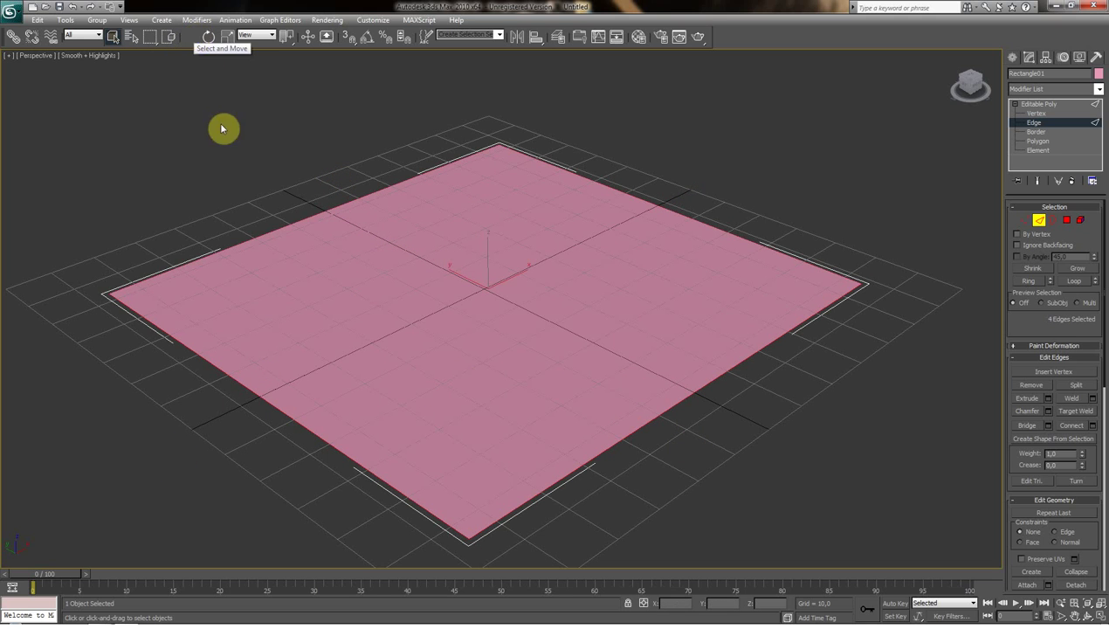
# Shift-move the border edges up about 45 units into walls and orbit to inspect the box.
pyautogui.click(191, 40)
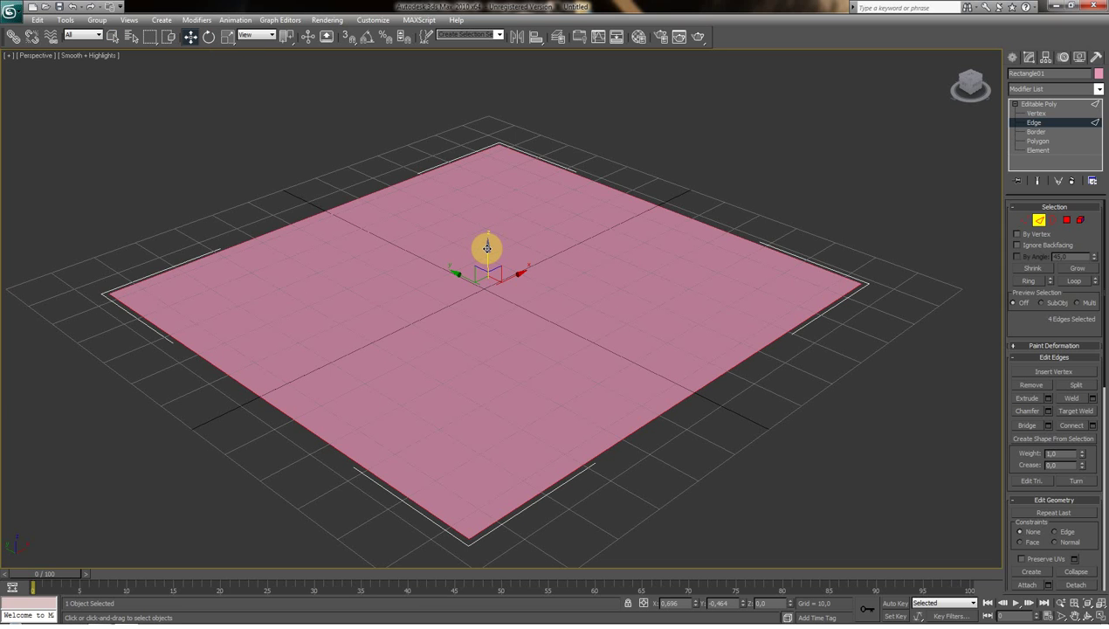
pyautogui.moveTo(487, 248)
pyautogui.keyDown('shift'); pyautogui.mouseDown()
pyautogui.moveTo(479, 55)
pyautogui.moveTo(480, 67)
pyautogui.mouseUp(); pyautogui.keyUp('shift')
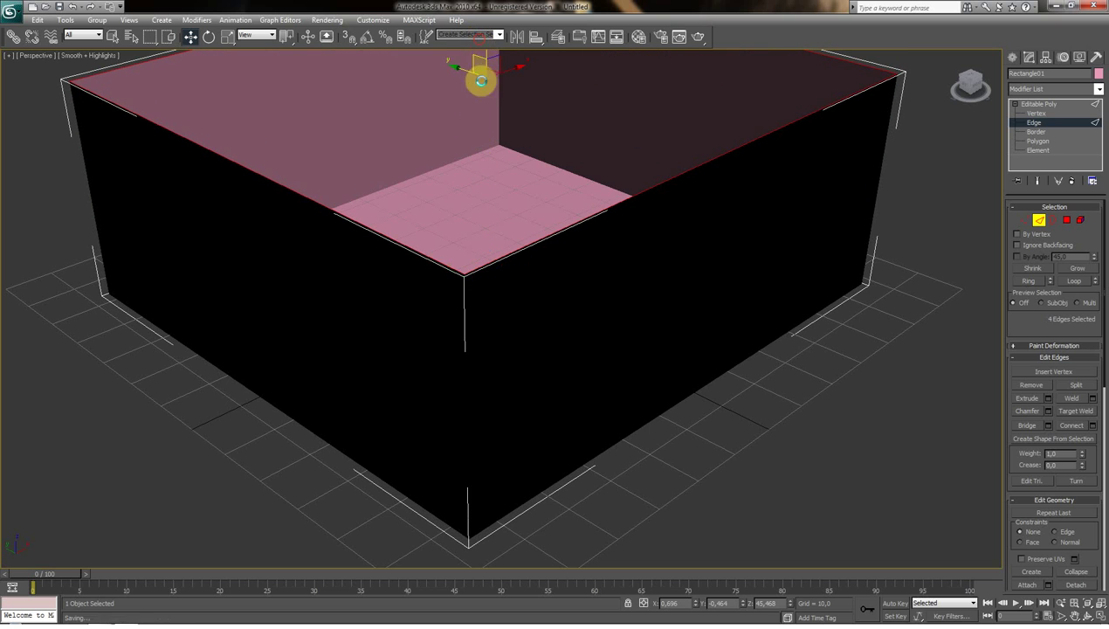
pyautogui.scroll(-5, 500, 268)
pyautogui.scroll(3, 500, 267)
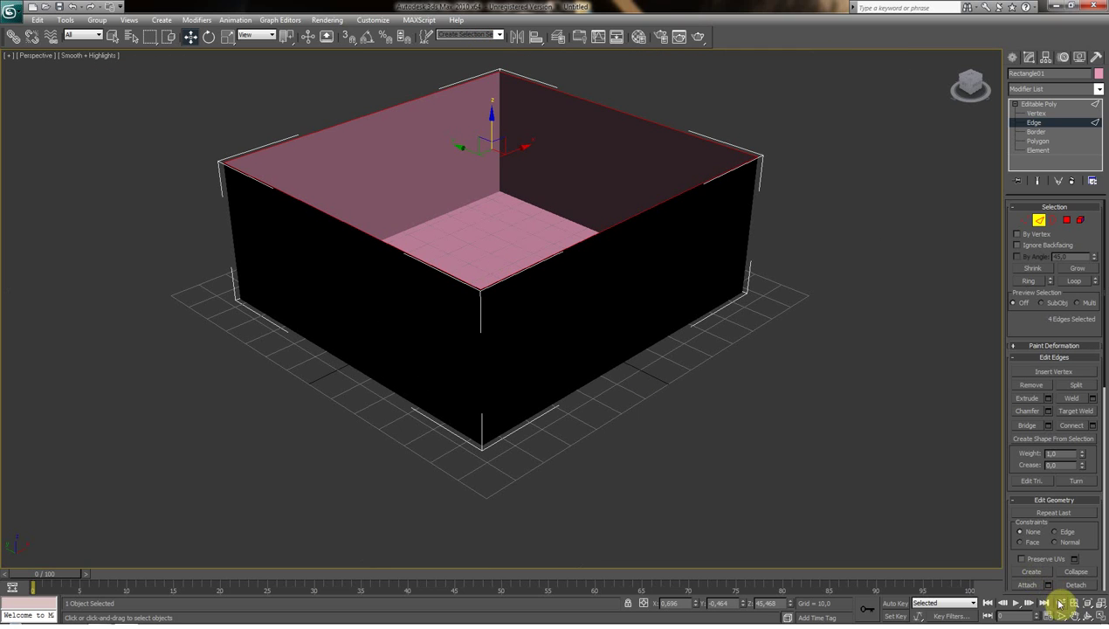
pyautogui.click(1084, 616)
pyautogui.moveTo(530, 344)
pyautogui.mouseDown()
pyautogui.moveTo(515, 331)
pyautogui.moveTo(606, 358)
pyautogui.moveTo(611, 342)
pyautogui.moveTo(495, 346)
pyautogui.moveTo(847, 515)
pyautogui.mouseUp()
pyautogui.scroll(4, 514, 352)
pyautogui.scroll(-3, 514, 352)
pyautogui.moveTo(606, 481)
pyautogui.mouseDown()
pyautogui.moveTo(443, 350)
pyautogui.moveTo(445, 336)
pyautogui.mouseUp()
pyautogui.click(1074, 616)
# In a front view, select the whole box element and flip its normals so the walls show pink.
pyautogui.moveTo(666, 363)
pyautogui.mouseDown()
pyautogui.moveTo(622, 377)
pyautogui.moveTo(622, 396)
pyautogui.moveTo(584, 376)
pyautogui.mouseUp()
pyautogui.scroll(3, 614, 391)
pyautogui.scroll(-3, 585, 377)
pyautogui.scroll(3, 586, 375)
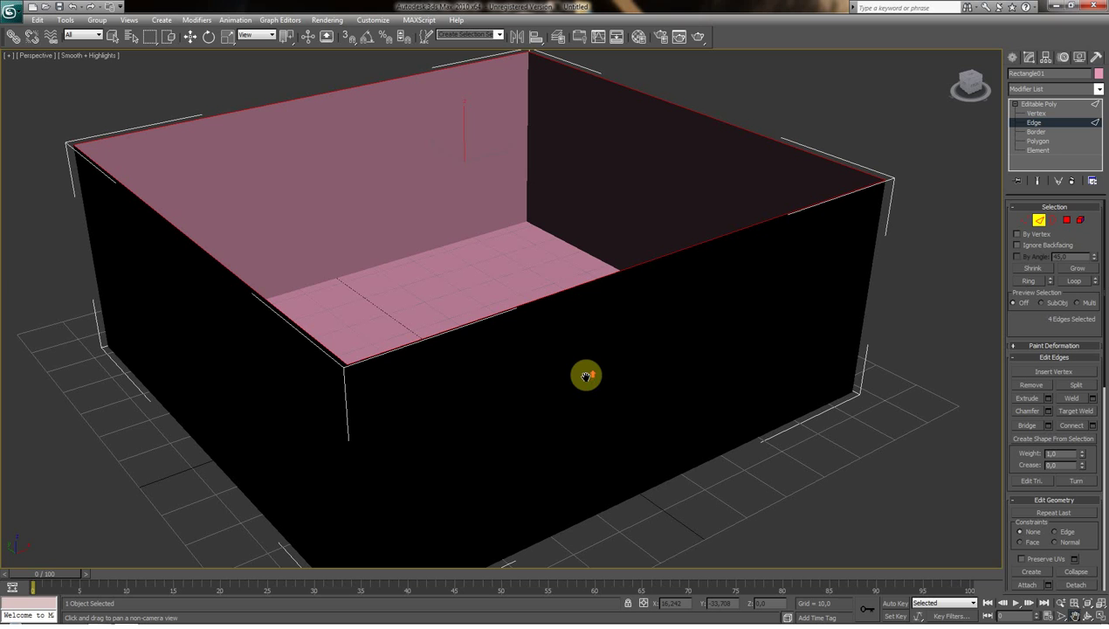
pyautogui.click(967, 86)
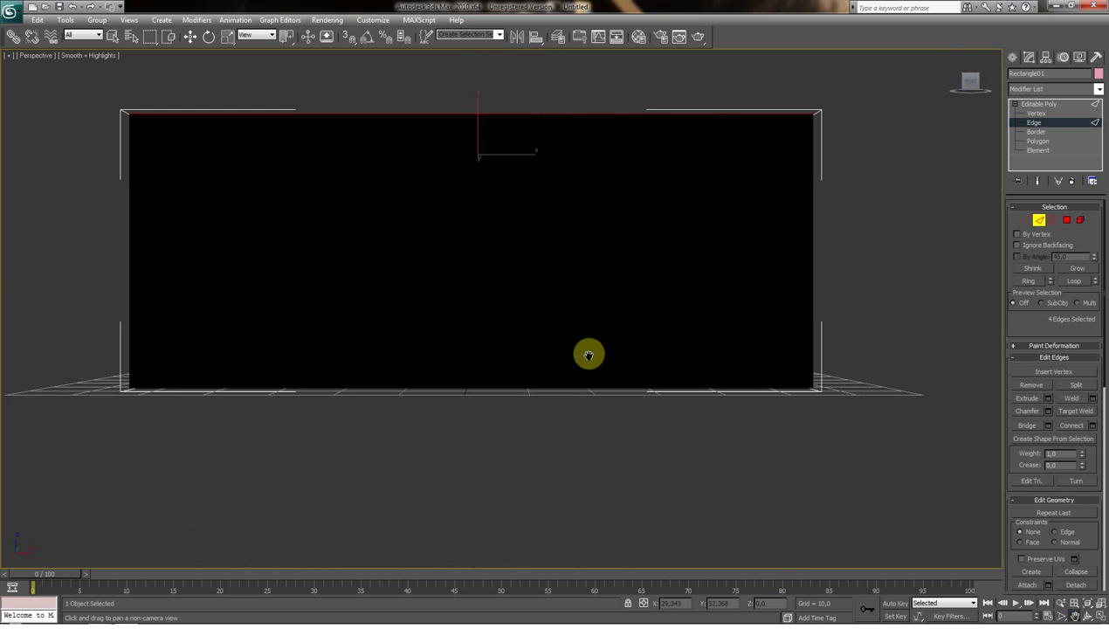
pyautogui.moveTo(587, 332); pyautogui.dragTo(671, 394)
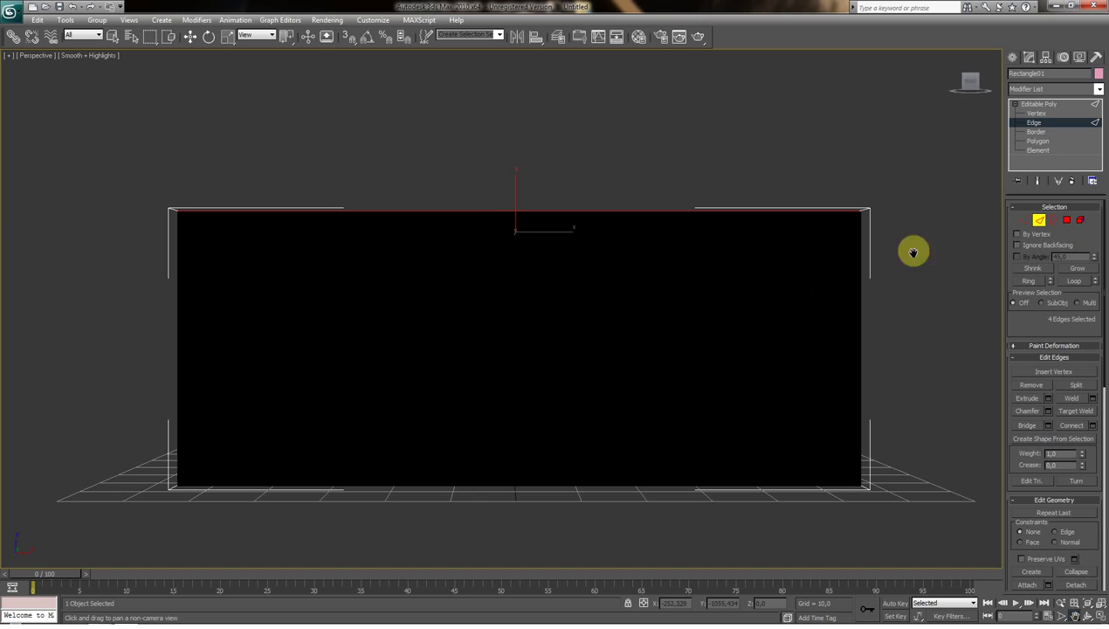
pyautogui.click(1080, 219)
pyautogui.click(552, 325)
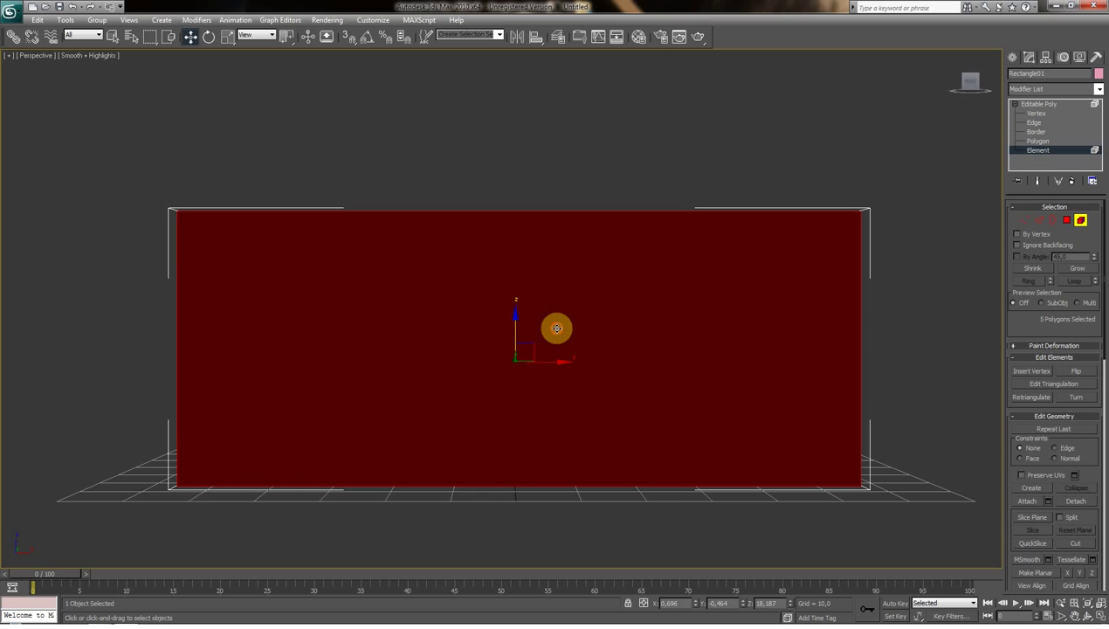
pyautogui.click(1079, 371)
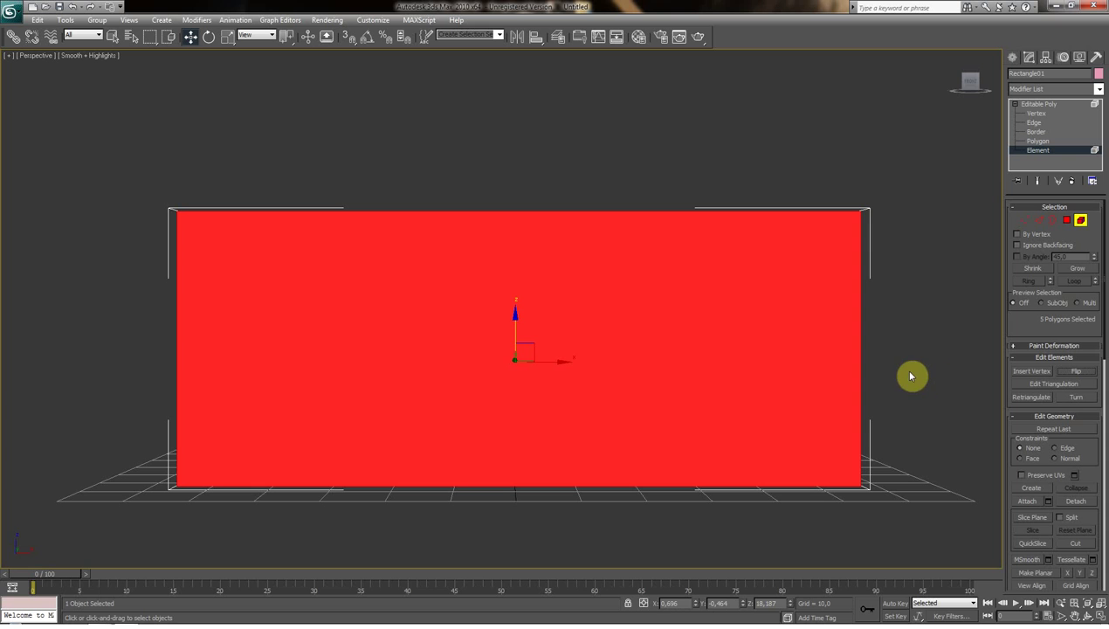
pyautogui.click(909, 376)
# Orbit to check the flipped walls, then restore the four viewports and frame the box in Front.
pyautogui.click(1086, 618)
pyautogui.moveTo(495, 364)
pyautogui.mouseDown()
pyautogui.moveTo(446, 376)
pyautogui.moveTo(572, 335)
pyautogui.moveTo(465, 392)
pyautogui.moveTo(427, 376)
pyautogui.moveTo(420, 342)
pyautogui.moveTo(422, 354)
pyautogui.moveTo(658, 406)
pyautogui.mouseUp()
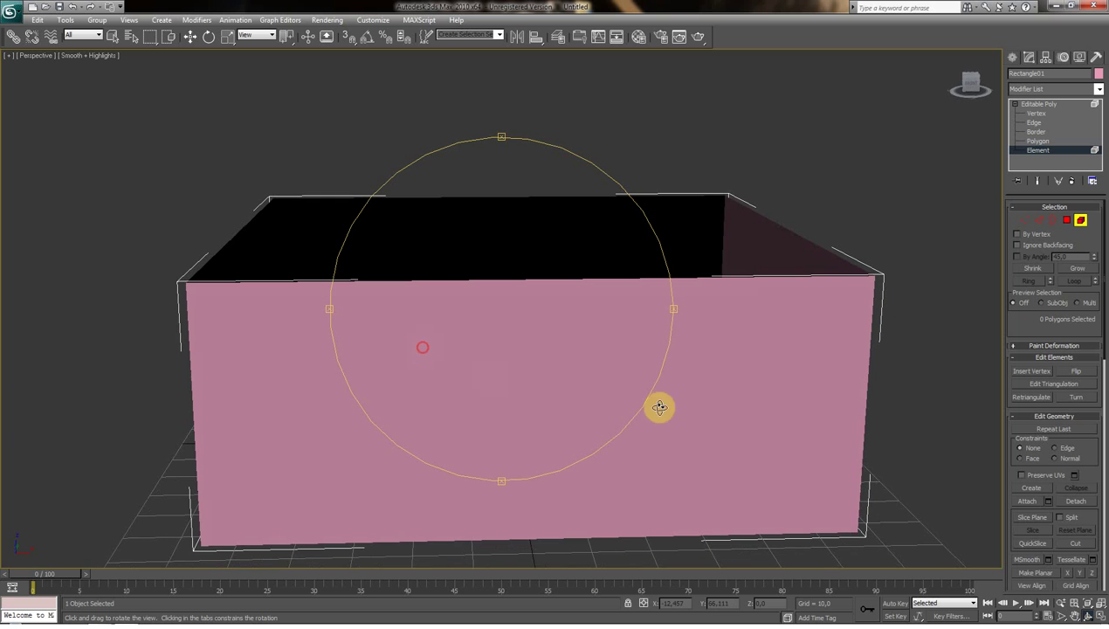
pyautogui.click(1100, 615)
pyautogui.click(1074, 615)
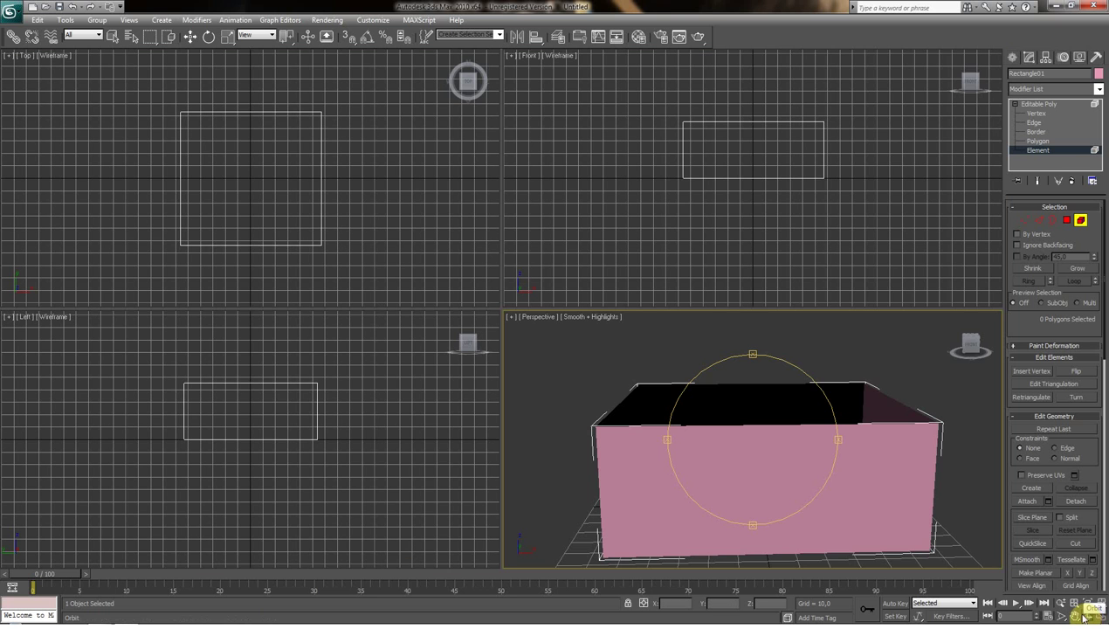
pyautogui.moveTo(649, 160); pyautogui.dragTo(712, 193)
pyautogui.scroll(3, 705, 213)
pyautogui.moveTo(718, 237); pyautogui.dragTo(752, 219)
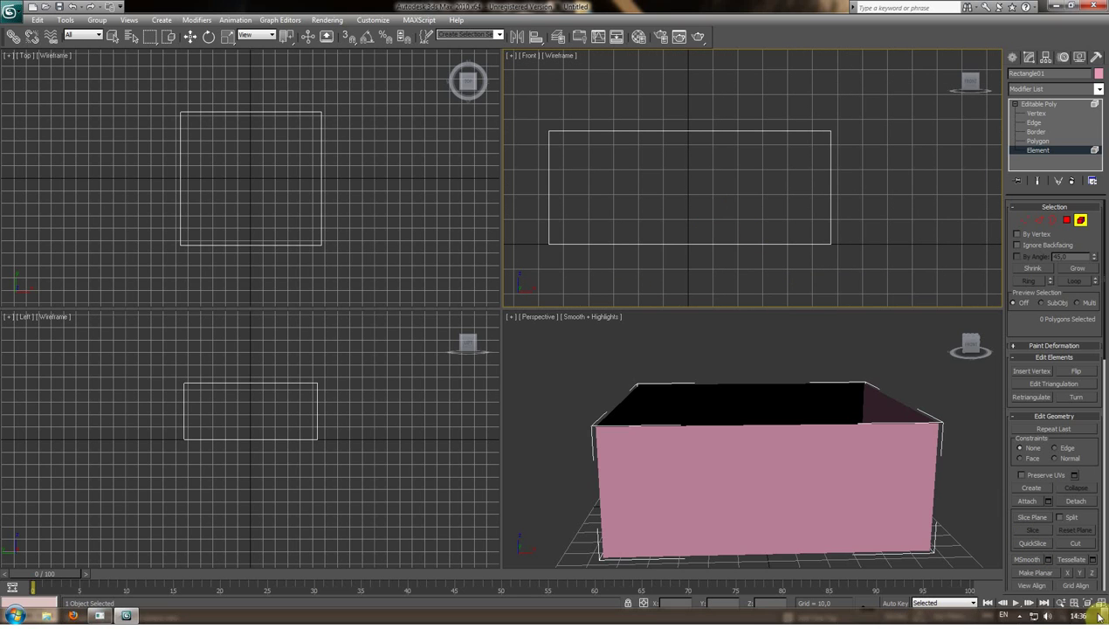
# Maximize the Front view and switch to Polygon sub-object level.
pyautogui.click(1100, 615)
pyautogui.moveTo(577, 323)
pyautogui.mouseDown()
pyautogui.moveTo(681, 364)
pyautogui.moveTo(572, 367)
pyautogui.mouseUp()
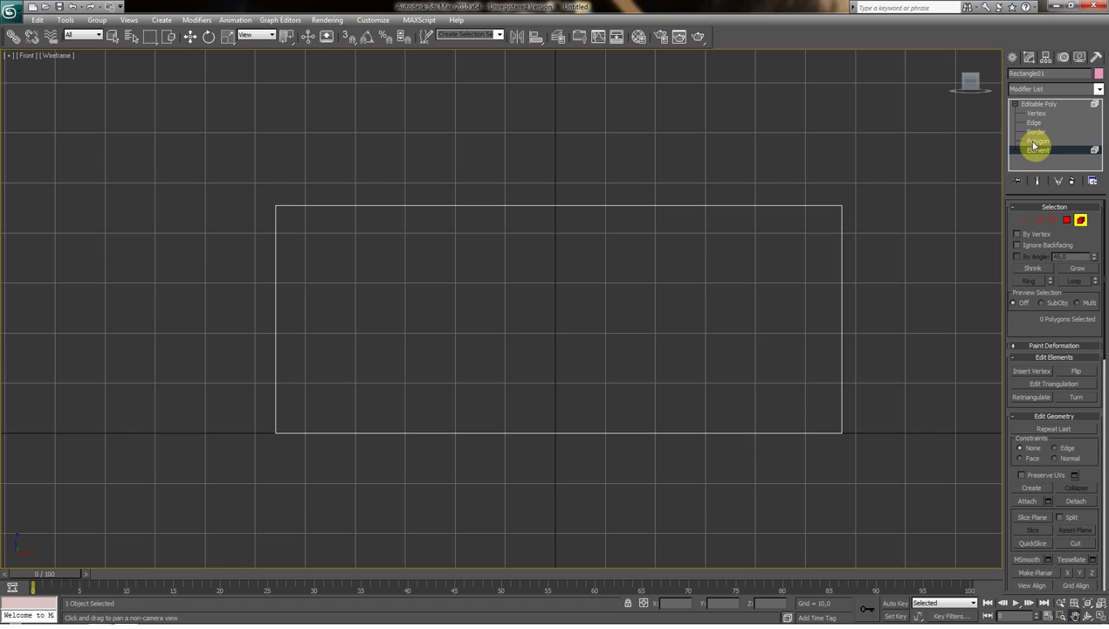
pyautogui.click(1035, 141)
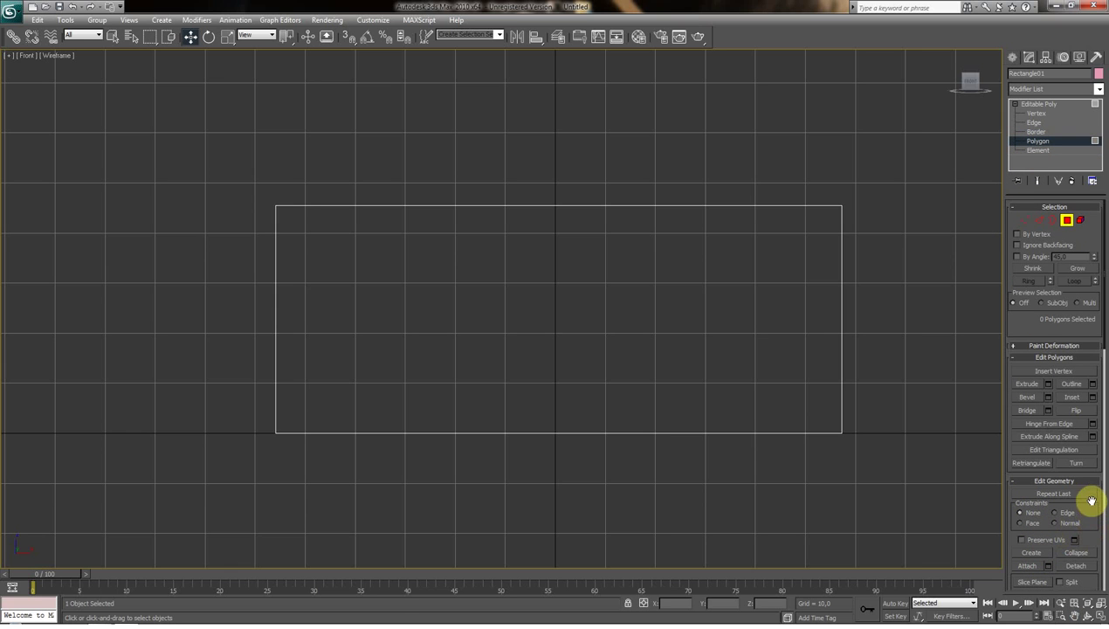
pyautogui.click(1013, 208)
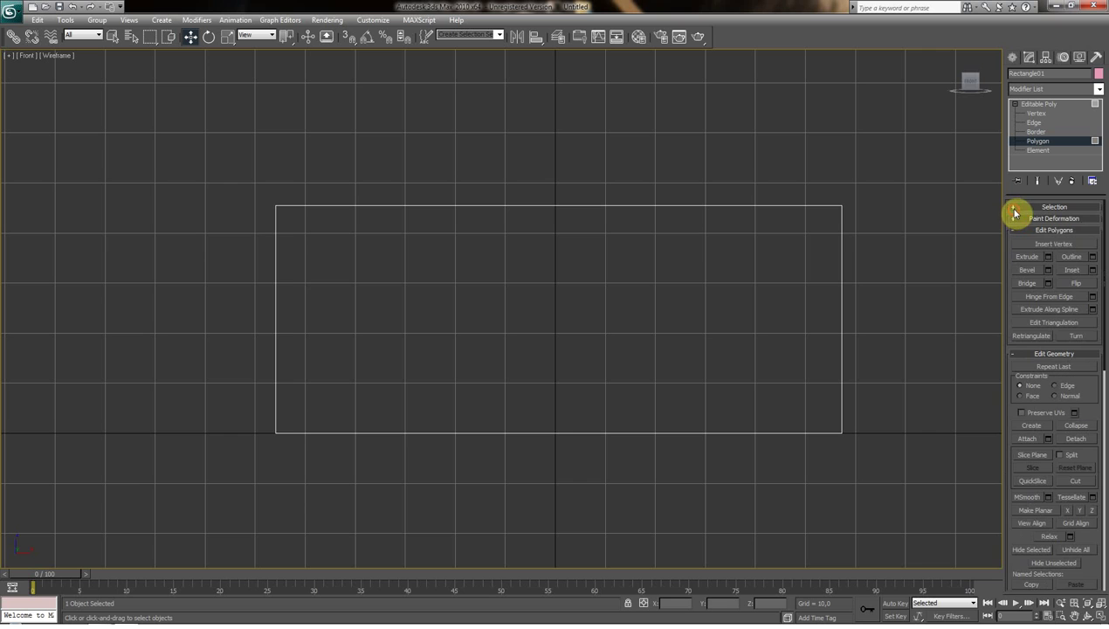
# Cut a door outline into the front wall from the bottom edge up, across and back down.
pyautogui.click(1076, 482)
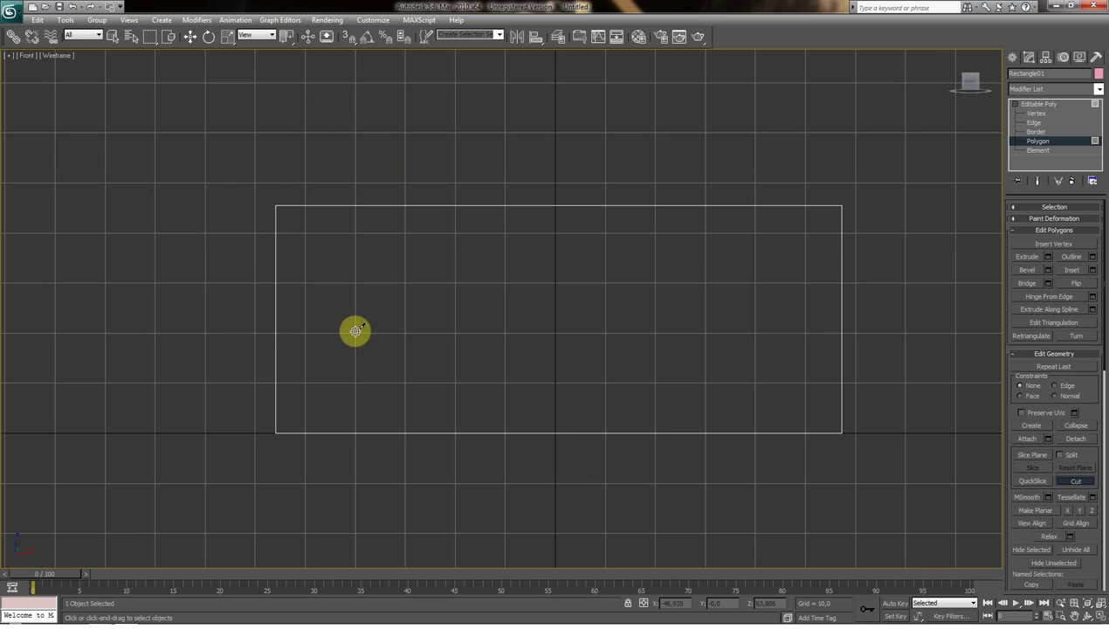
pyautogui.click(504, 432)
pyautogui.click(505, 283)
pyautogui.click(605, 282)
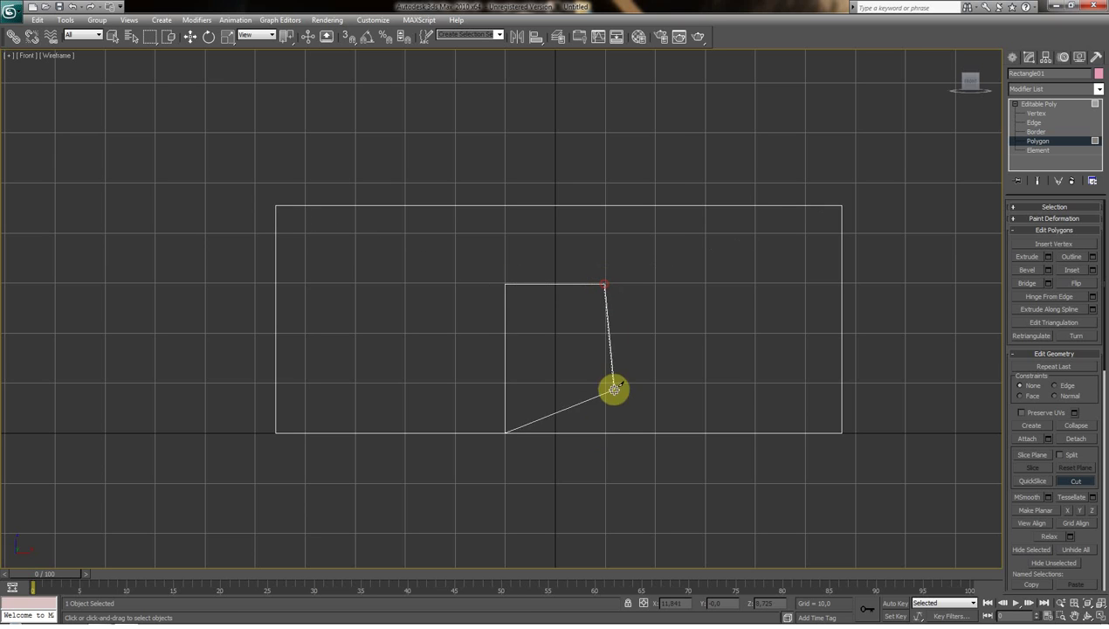
pyautogui.click(604, 433)
pyautogui.scroll(5, 643, 297)
pyautogui.scroll(-3, 650, 306)
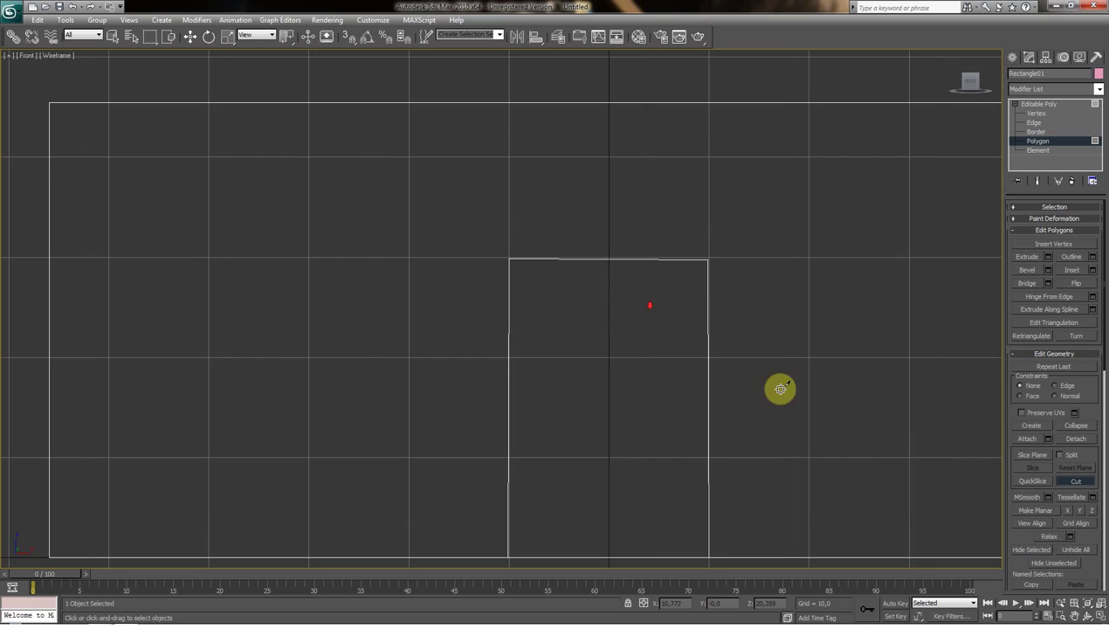
pyautogui.click(1074, 616)
pyautogui.moveTo(738, 391)
pyautogui.mouseDown()
pyautogui.moveTo(698, 309)
pyautogui.moveTo(636, 318)
pyautogui.mouseUp()
pyautogui.scroll(2, 657, 309)
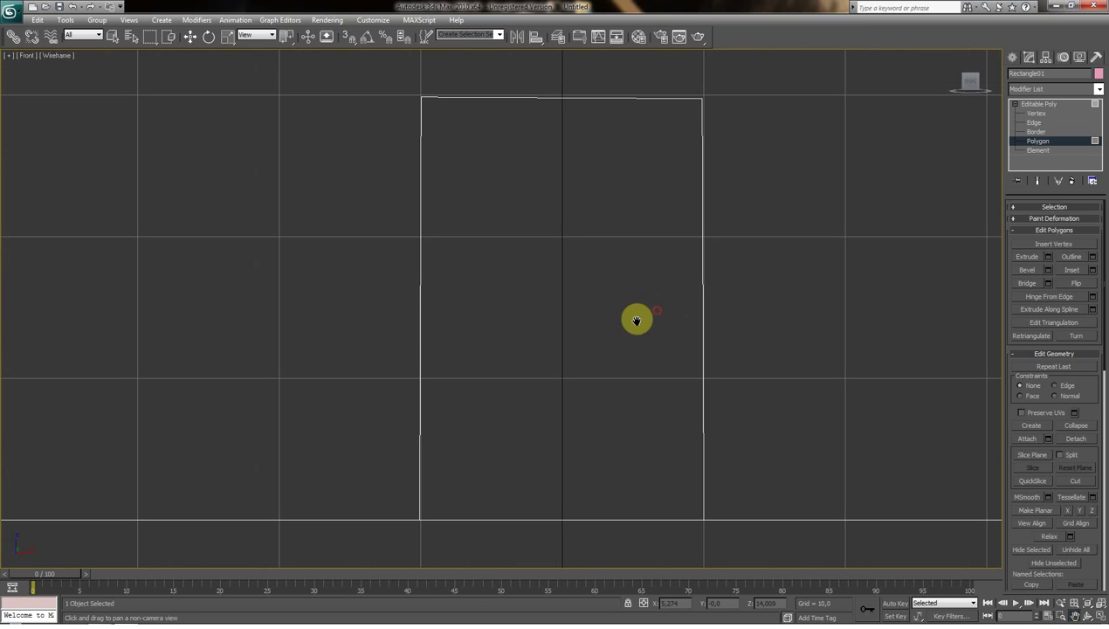
pyautogui.click(1028, 113)
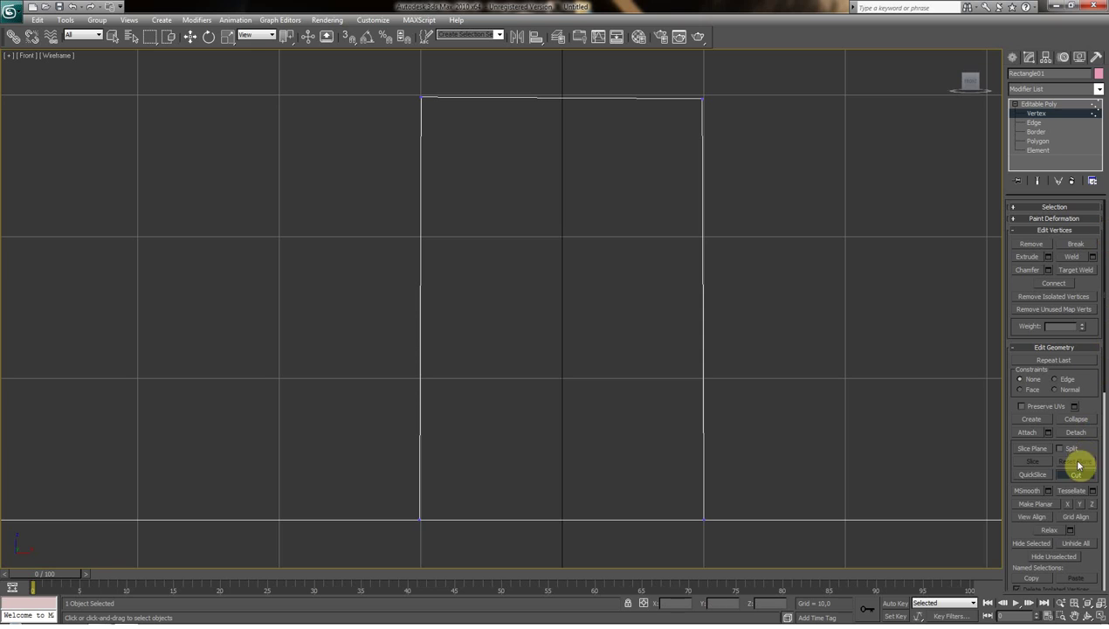
# Move the door outline's top-left and top-right corner vertices so they sit level.
pyautogui.press('w')
pyautogui.moveTo(407, 84); pyautogui.dragTo(447, 133)
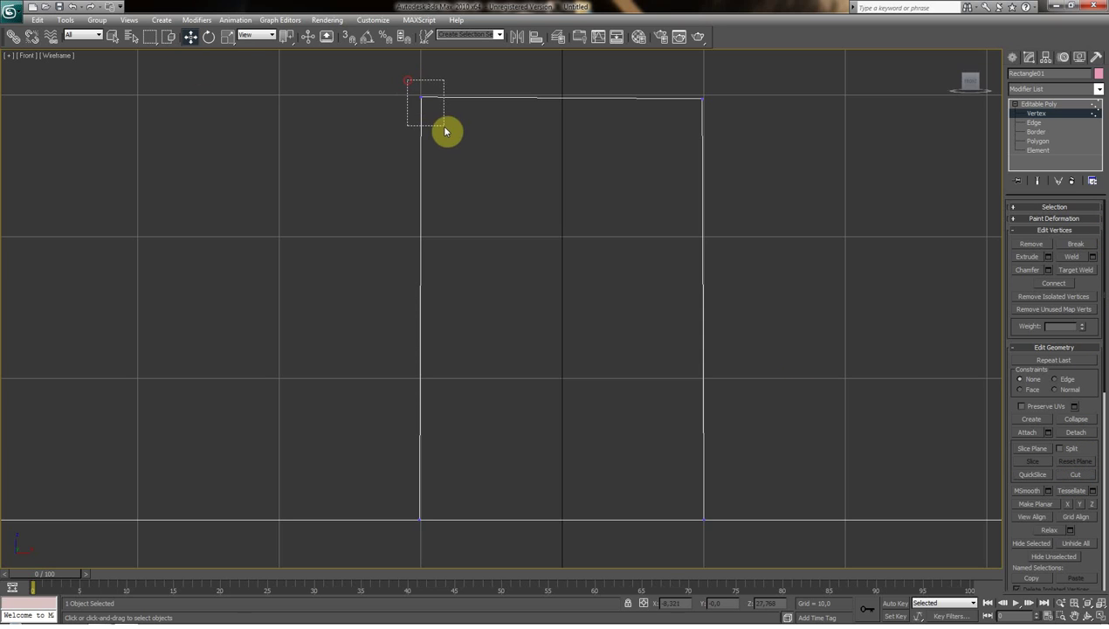
pyautogui.moveTo(452, 99); pyautogui.dragTo(450, 101)
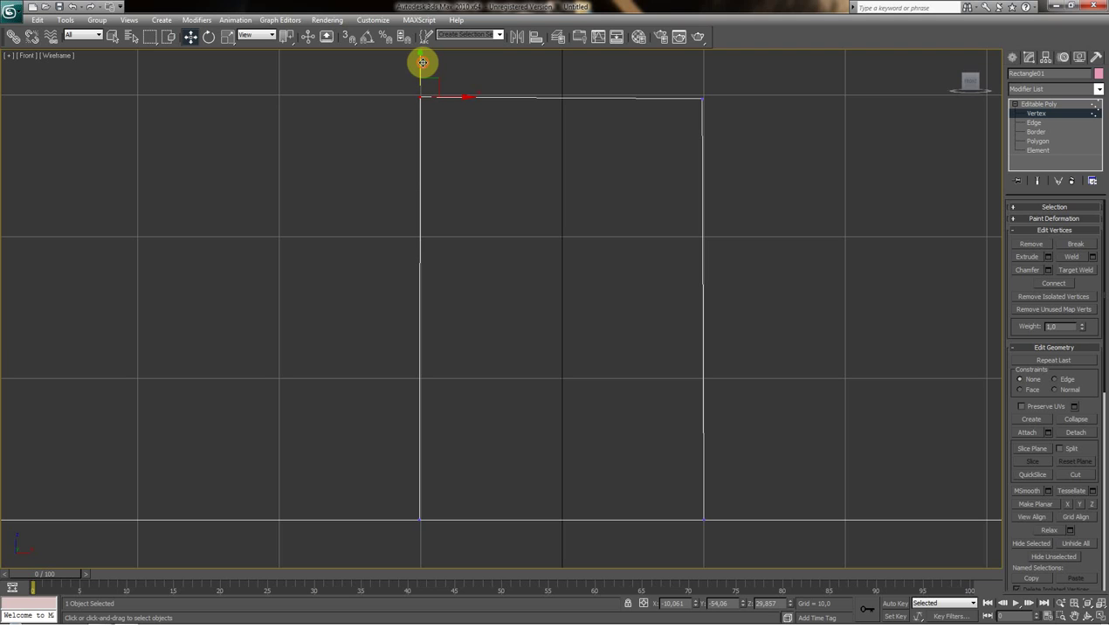
pyautogui.moveTo(425, 59); pyautogui.dragTo(425, 61)
pyautogui.click(704, 97)
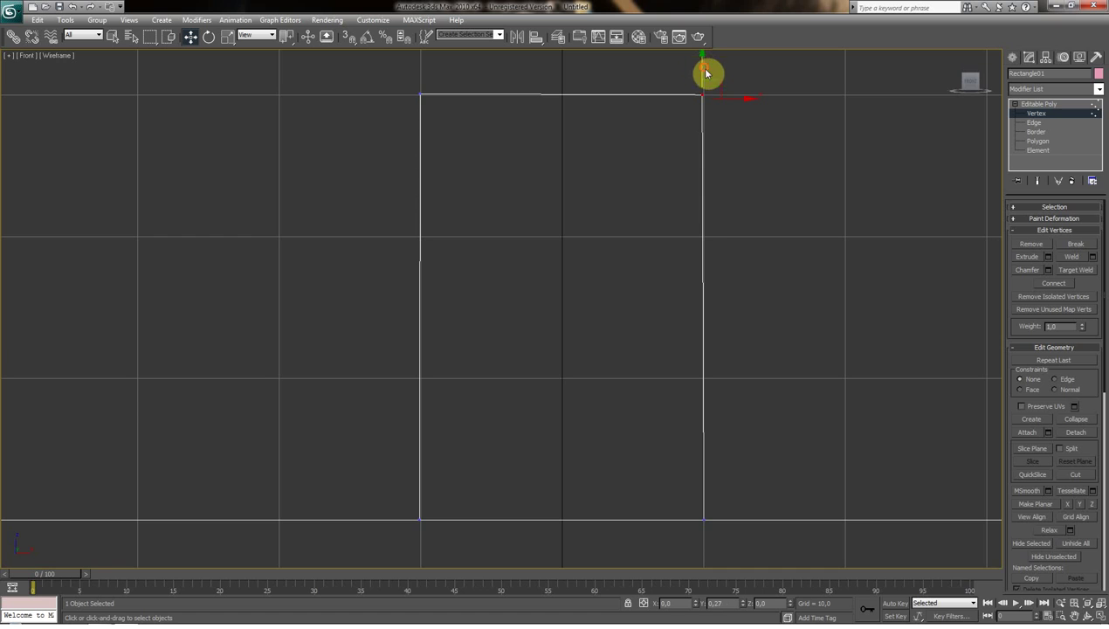
pyautogui.moveTo(747, 96); pyautogui.dragTo(747, 95)
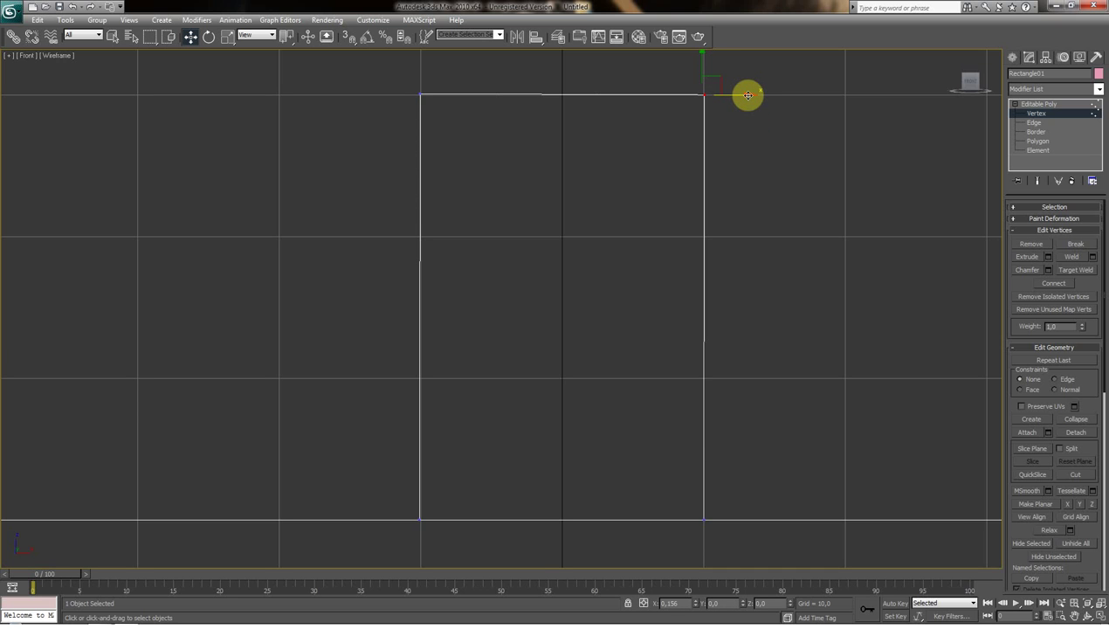
pyautogui.scroll(-3, 667, 235)
pyautogui.scroll(2, 648, 243)
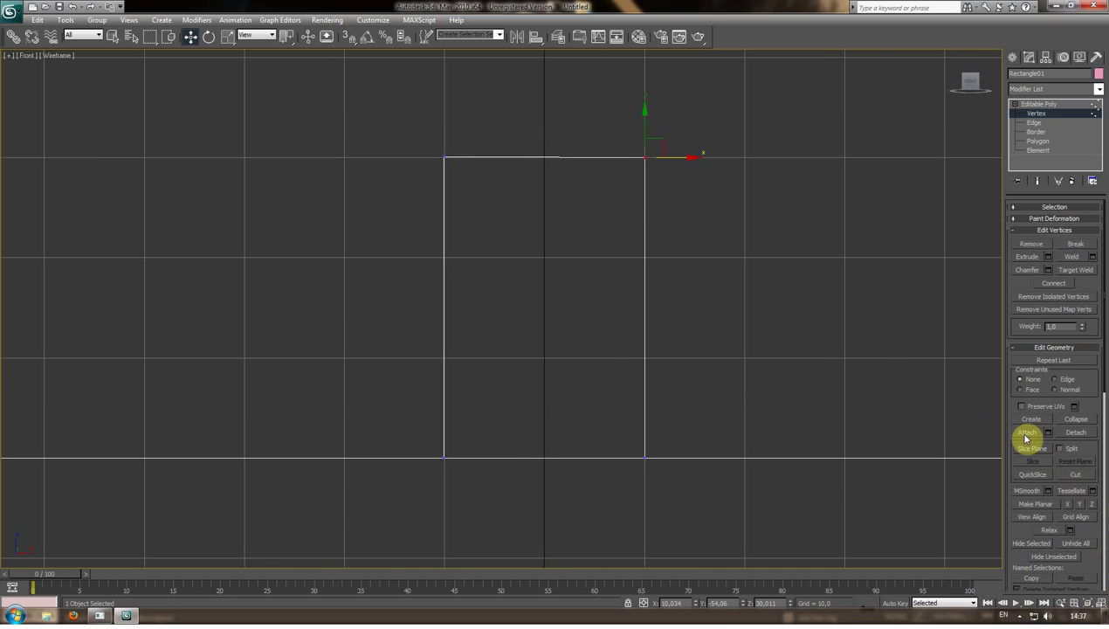
# Restore the four-viewport layout and orbit the Perspective view around the box.
pyautogui.click(1101, 615)
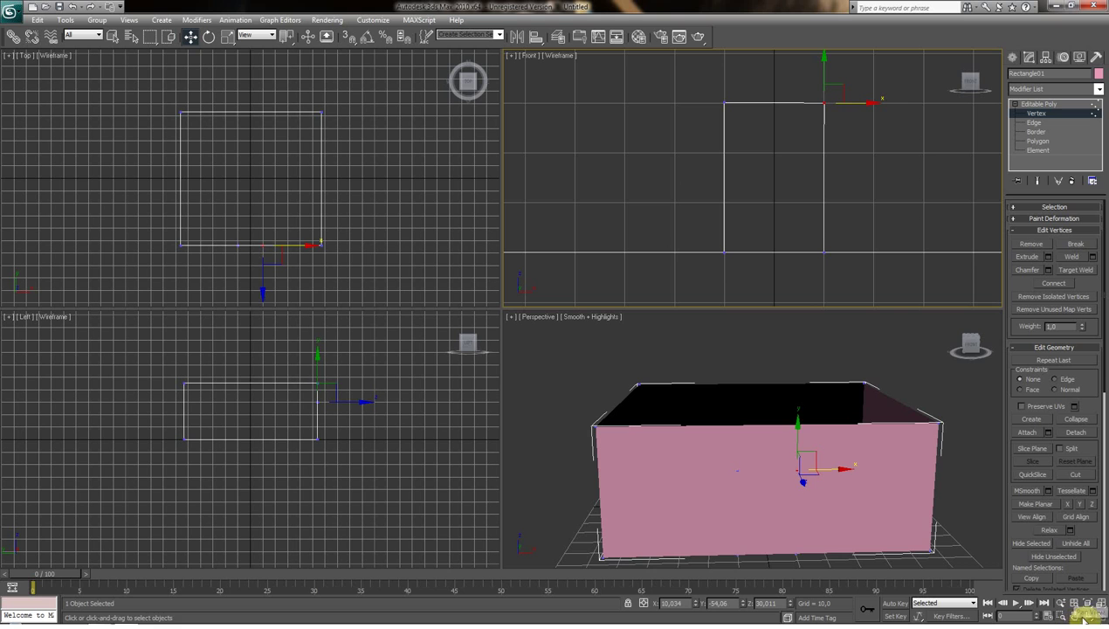
pyautogui.click(1087, 618)
pyautogui.moveTo(738, 477)
pyautogui.mouseDown()
pyautogui.moveTo(878, 492)
pyautogui.moveTo(742, 490)
pyautogui.mouseUp()
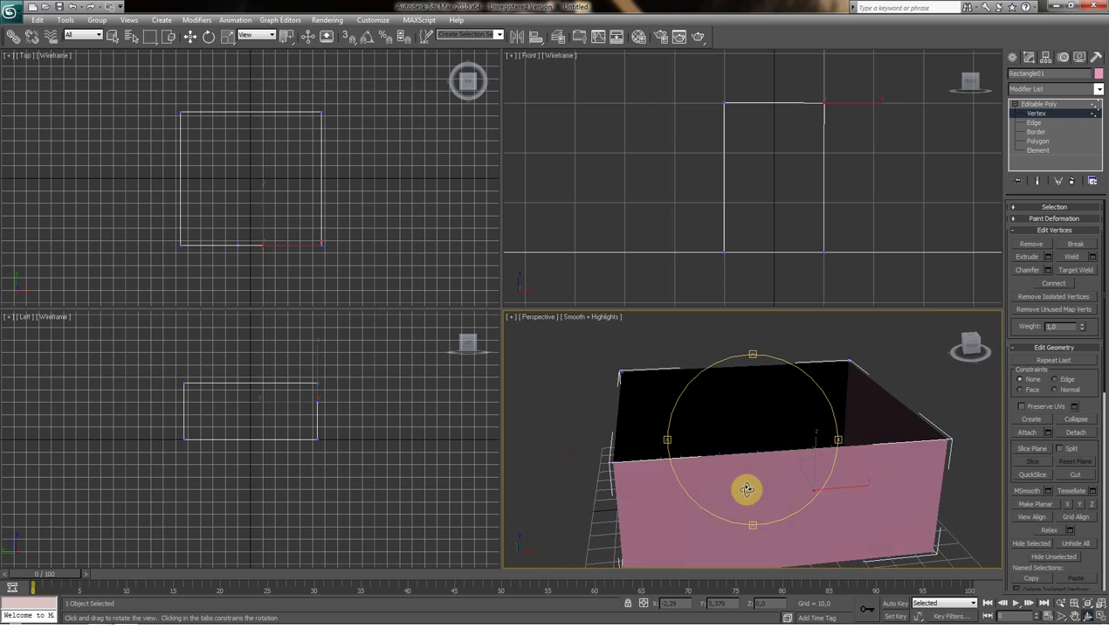
# At Polygon level, remove the door panel polygon from the front wall.
pyautogui.click(1032, 142)
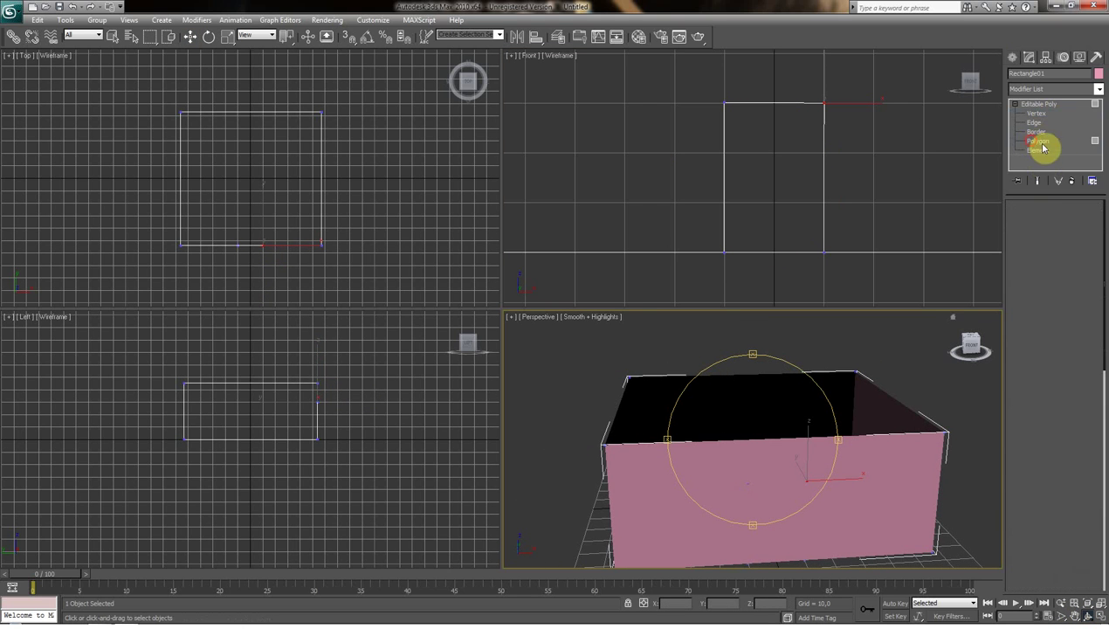
pyautogui.click(784, 185)
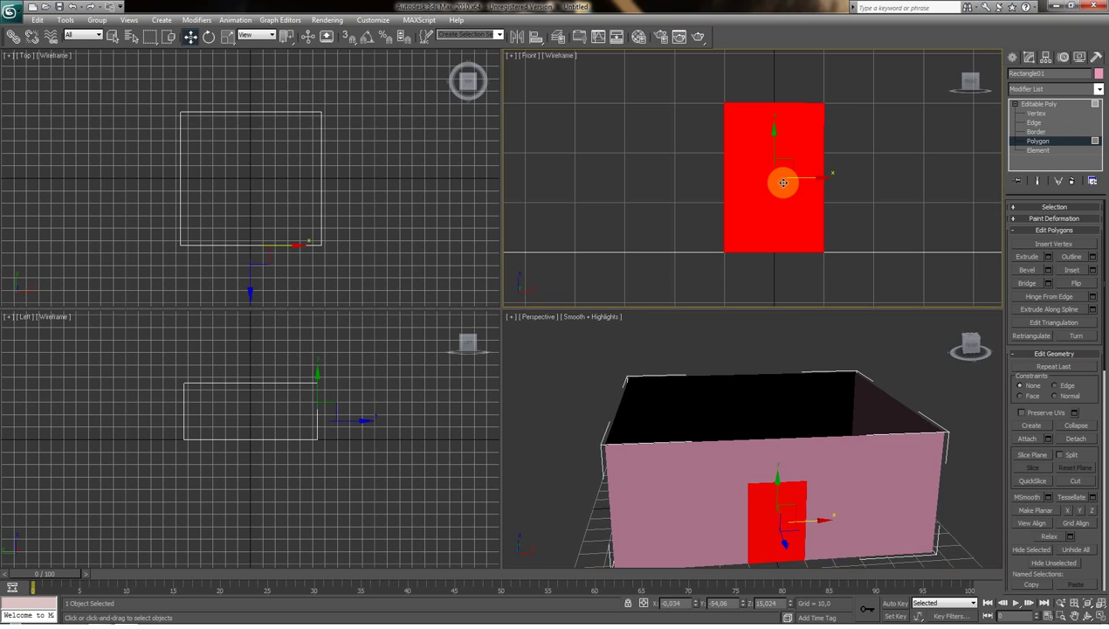
pyautogui.click(775, 260)
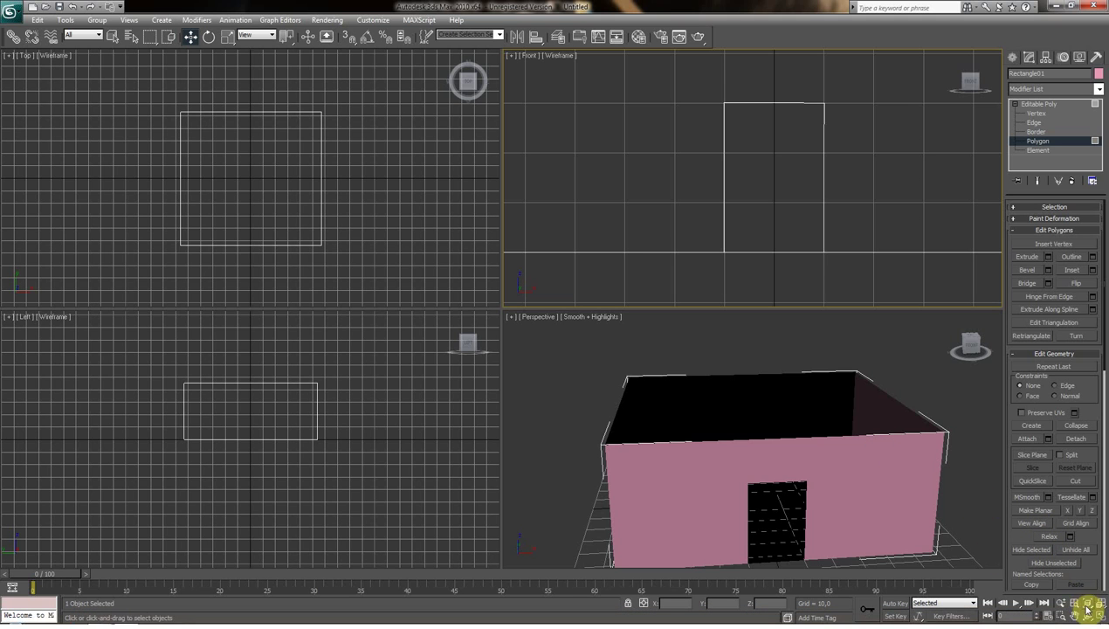
# Orbit and pan the maximized Perspective view to inspect the doorway, then return to four viewports.
pyautogui.click(1074, 615)
pyautogui.moveTo(910, 541); pyautogui.dragTo(908, 517)
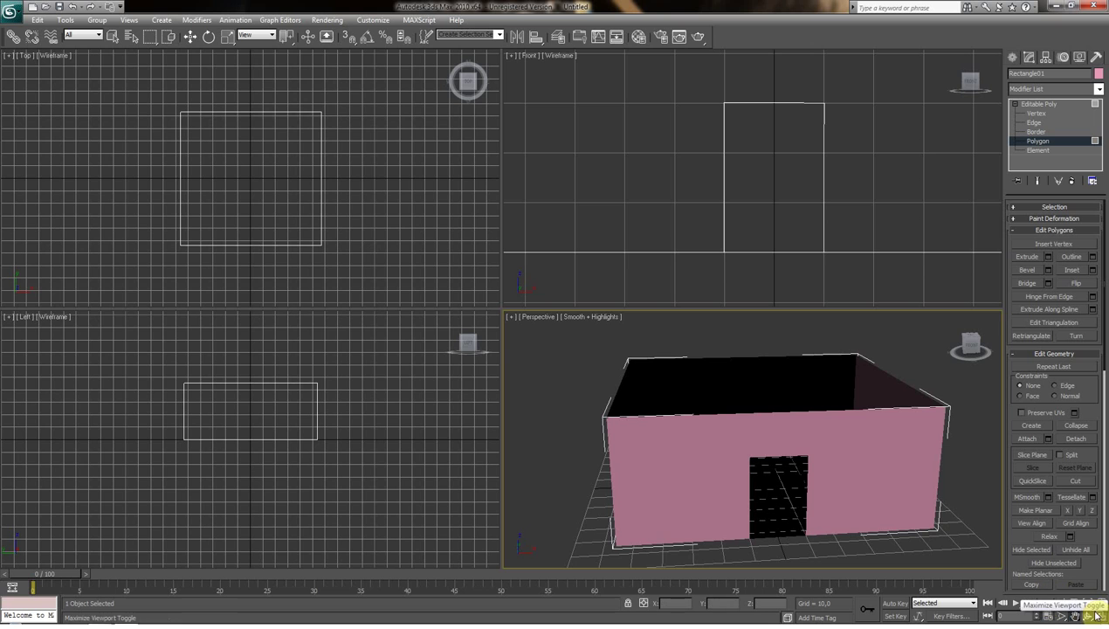
pyautogui.click(1098, 616)
pyautogui.click(1087, 616)
pyautogui.moveTo(552, 371)
pyautogui.mouseDown()
pyautogui.moveTo(597, 353)
pyautogui.moveTo(581, 400)
pyautogui.mouseUp()
pyautogui.click(1074, 615)
pyautogui.moveTo(855, 467); pyautogui.dragTo(827, 445)
pyautogui.scroll(-5, 827, 445)
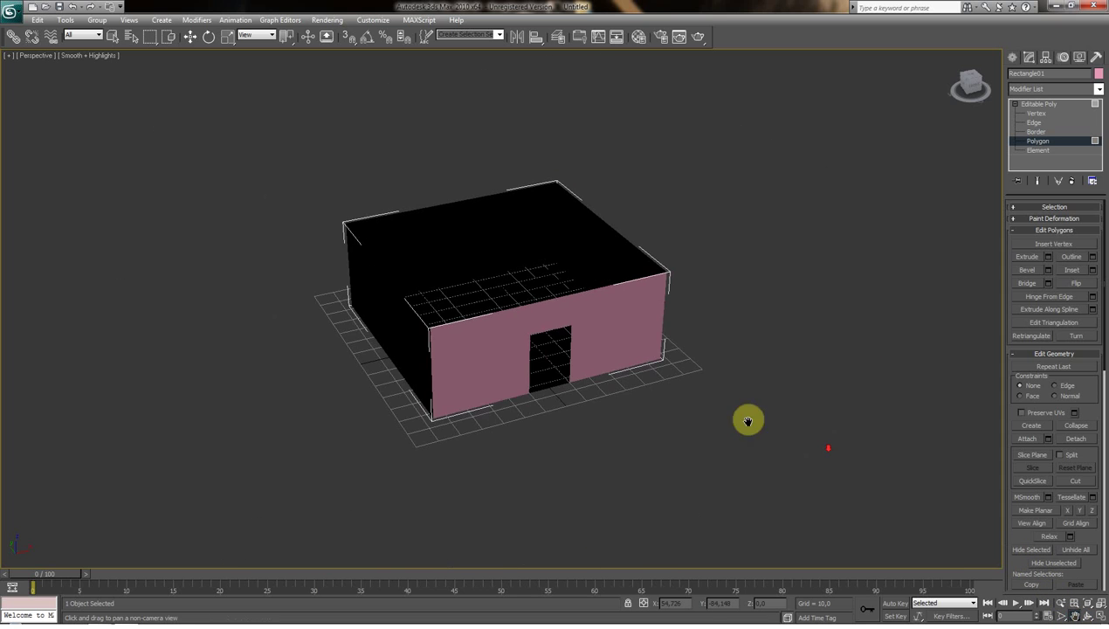
pyautogui.scroll(3, 703, 417)
pyautogui.moveTo(671, 407); pyautogui.dragTo(671, 411)
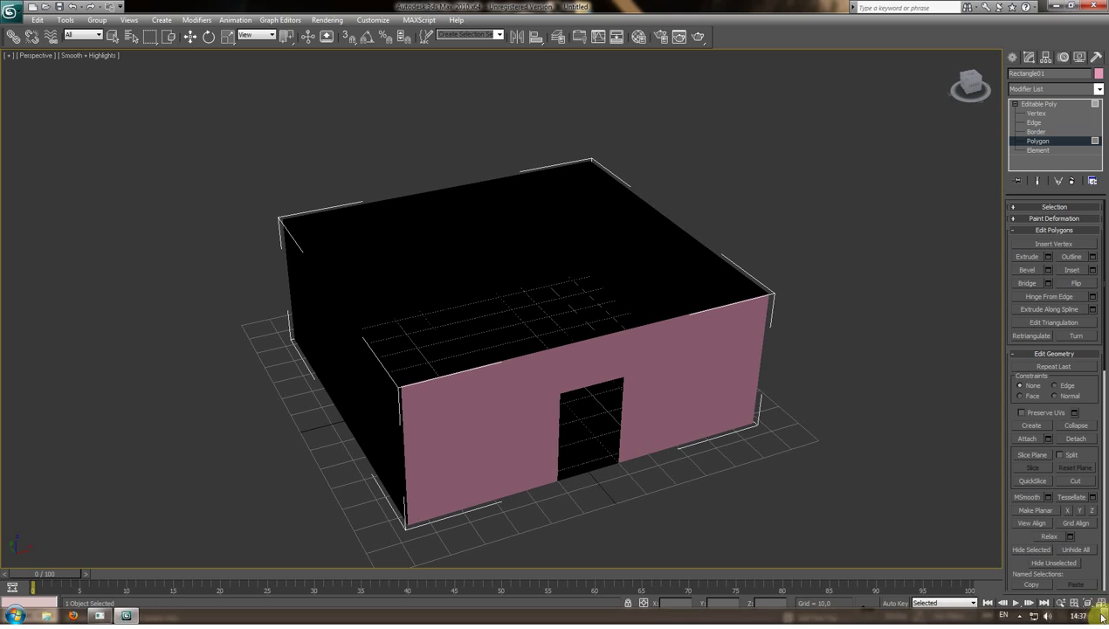
pyautogui.click(1098, 610)
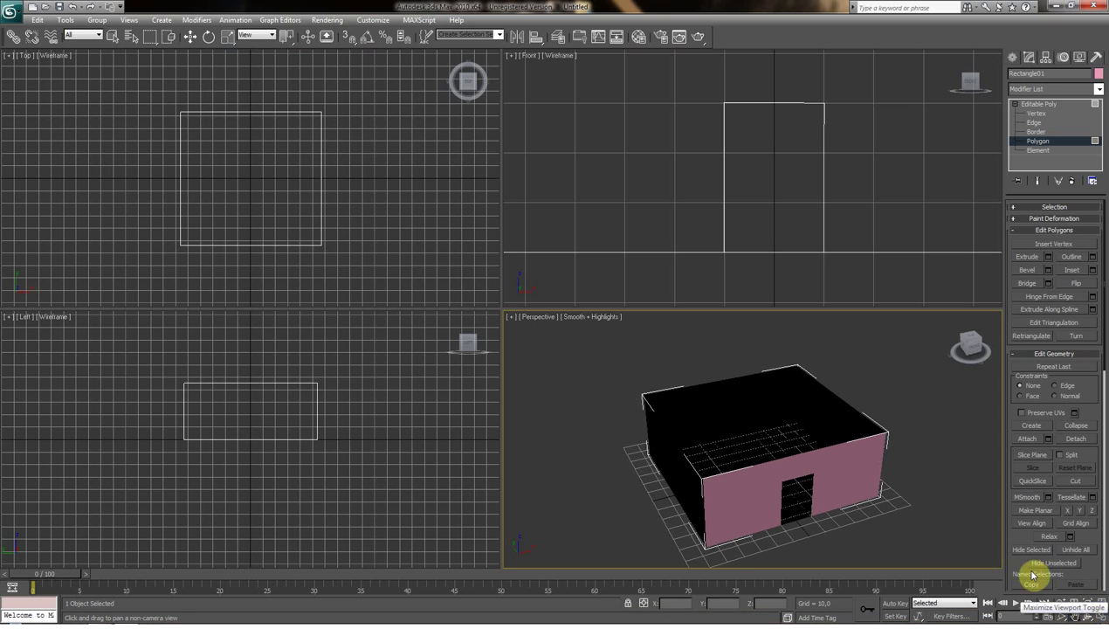
pyautogui.moveTo(314, 271); pyautogui.dragTo(326, 277)
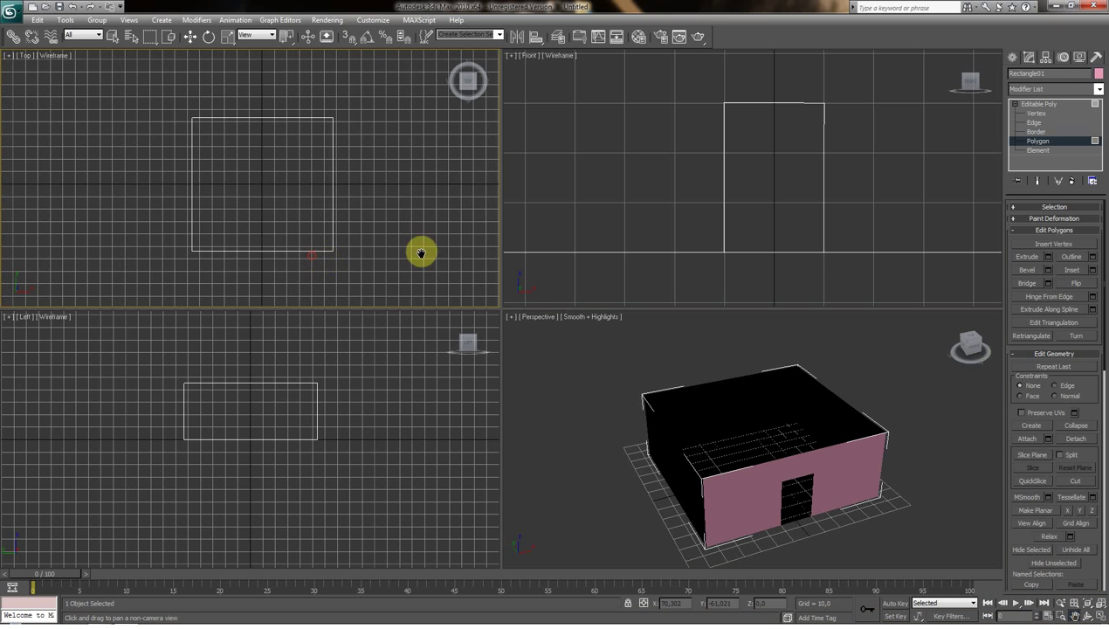
# Draw Rectangle02, about 115,001 × 119,258, enclosing the house footprint in the Top view.
pyautogui.click(1013, 60)
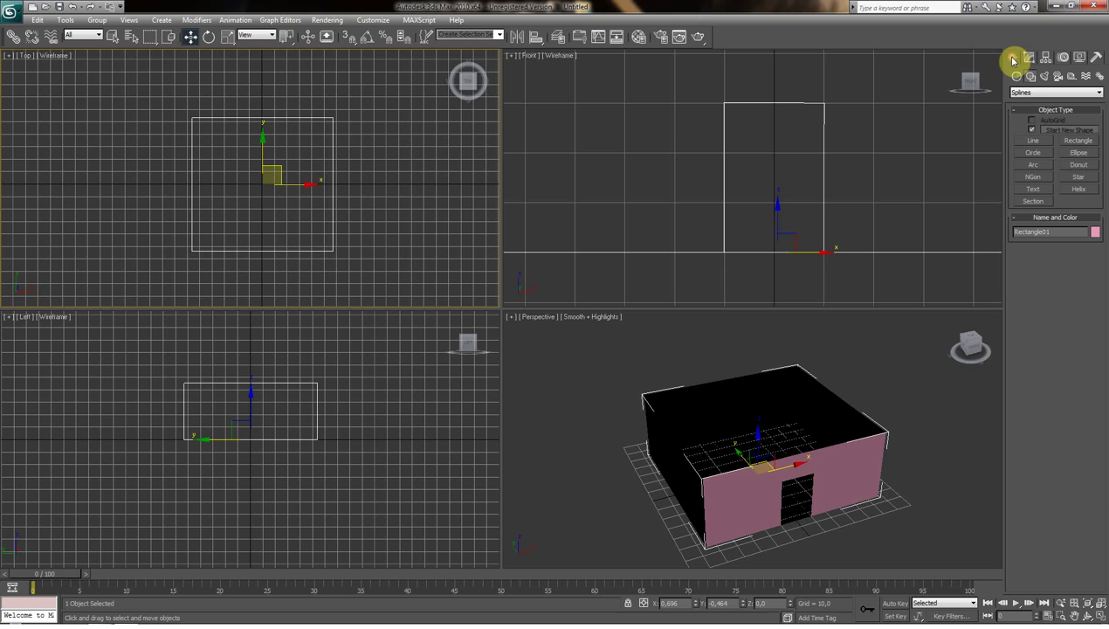
pyautogui.click(1078, 140)
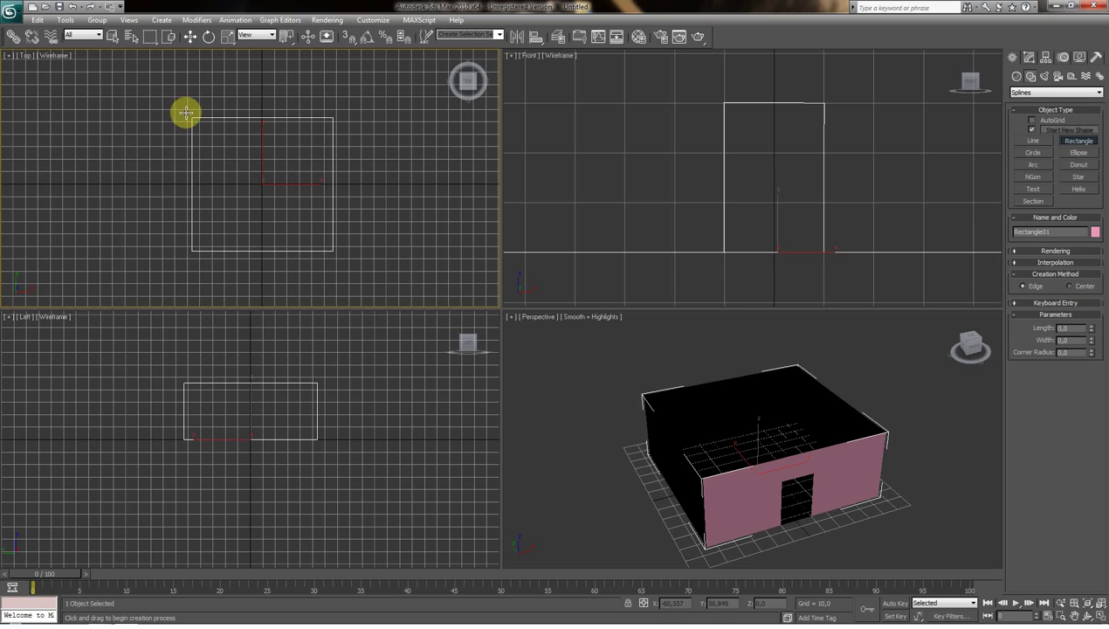
pyautogui.moveTo(188, 112); pyautogui.dragTo(331, 255)
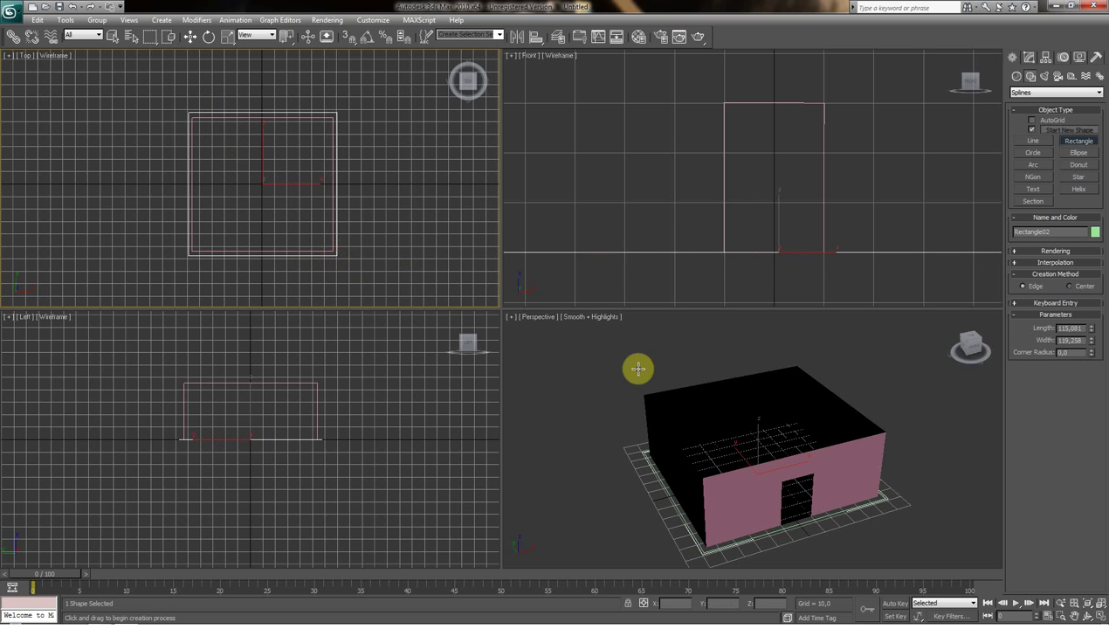
pyautogui.rightClick(629, 467)
pyautogui.rightClick(618, 434)
# Convert Rectangle02 to an Editable Poly floor slab and view it in a maximized Perspective.
pyautogui.moveTo(651, 546)
pyautogui.click(765, 564)
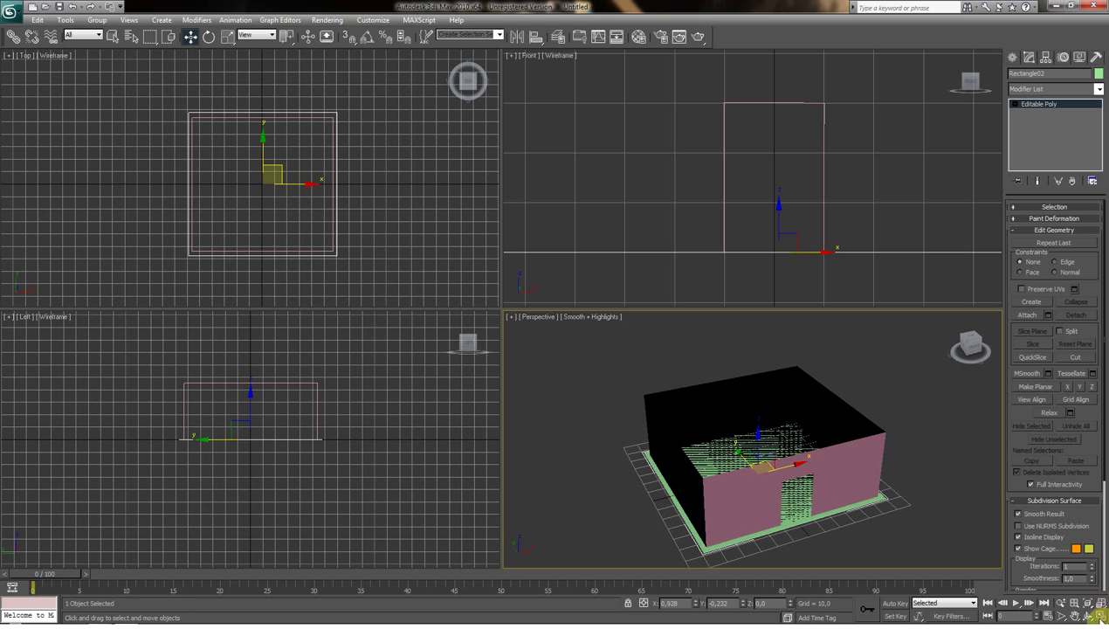
pyautogui.click(1101, 616)
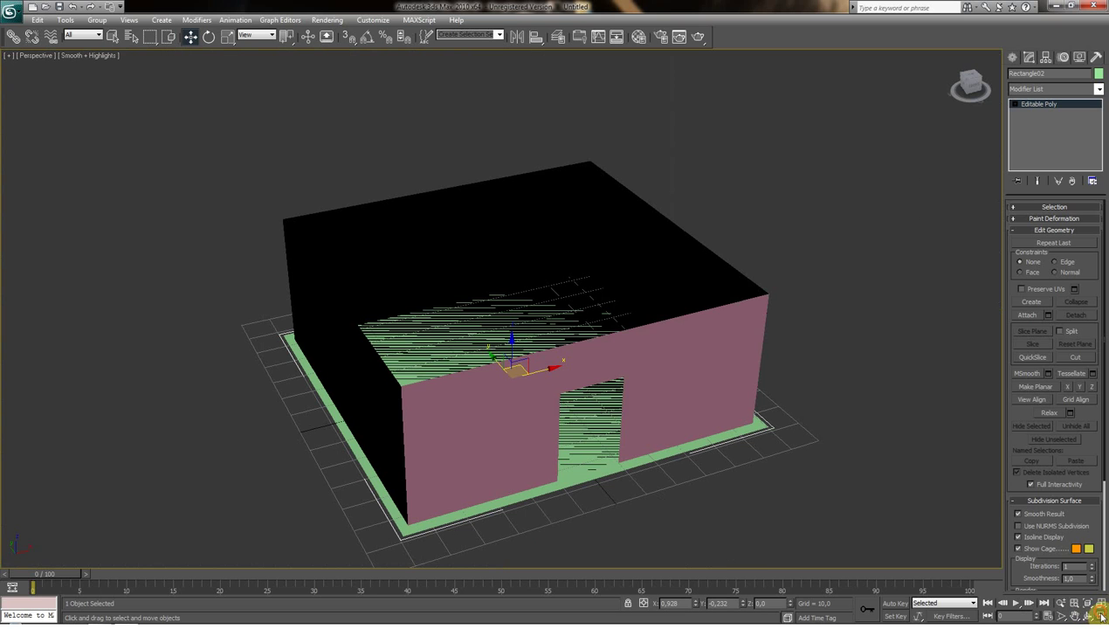
pyautogui.click(1080, 616)
pyautogui.moveTo(626, 433); pyautogui.dragTo(633, 440)
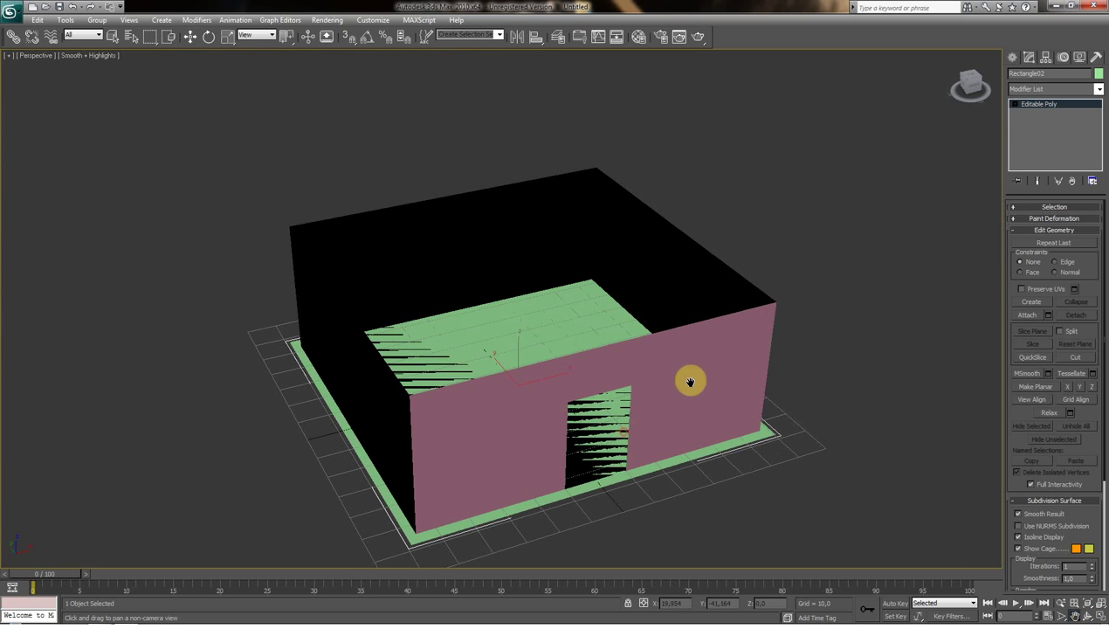
pyautogui.click(1013, 104)
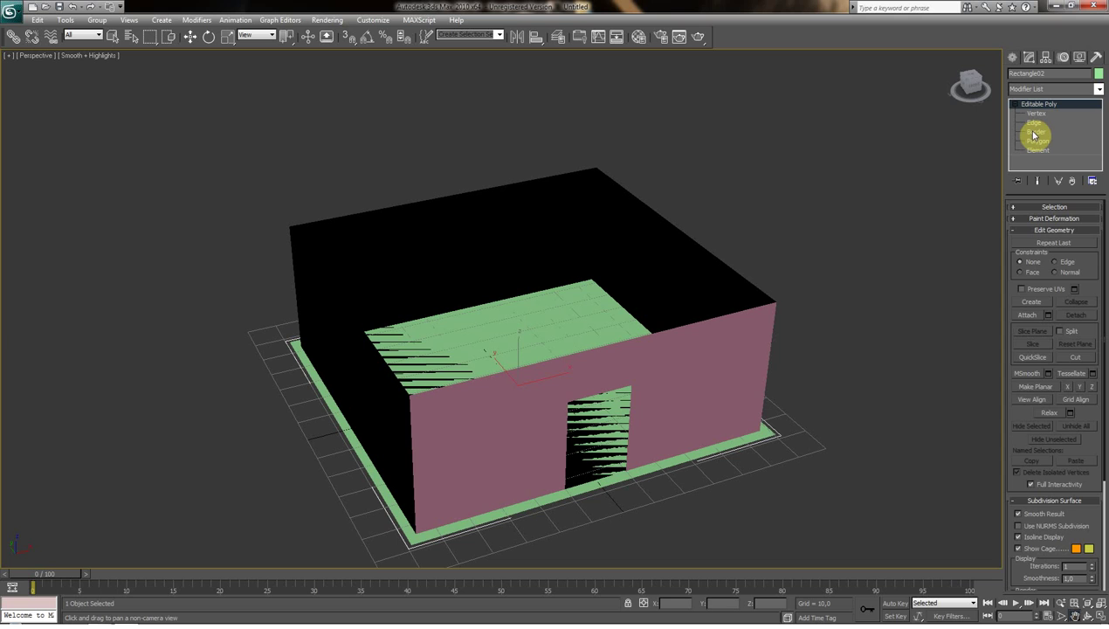
# At Edge level, select the slab's outer border and move it up into walls.
pyautogui.click(1032, 123)
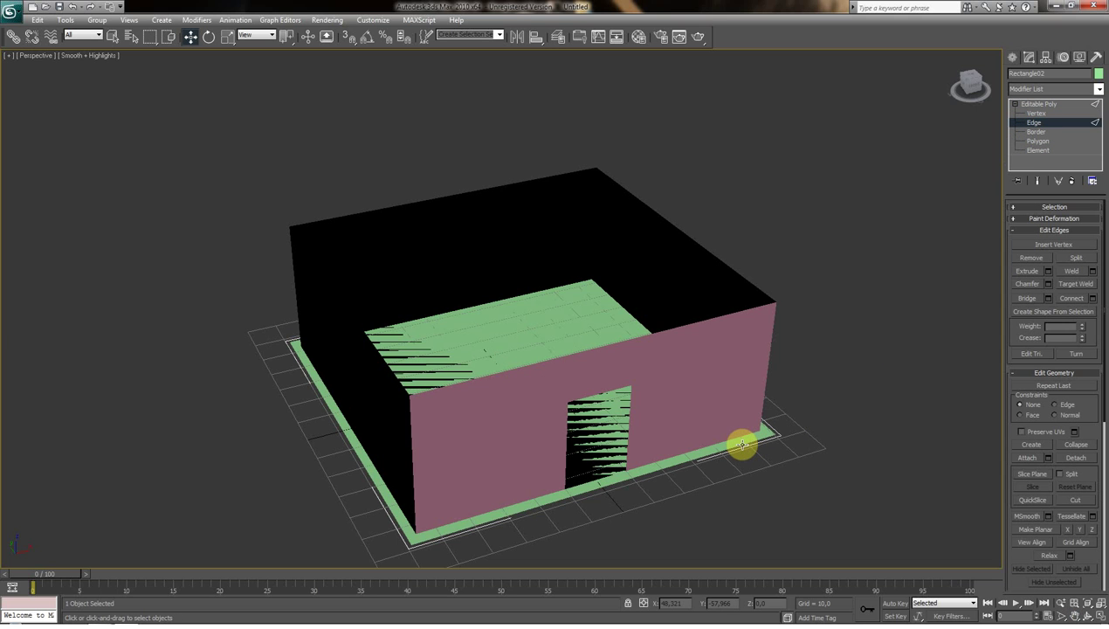
pyautogui.doubleClick(742, 445)
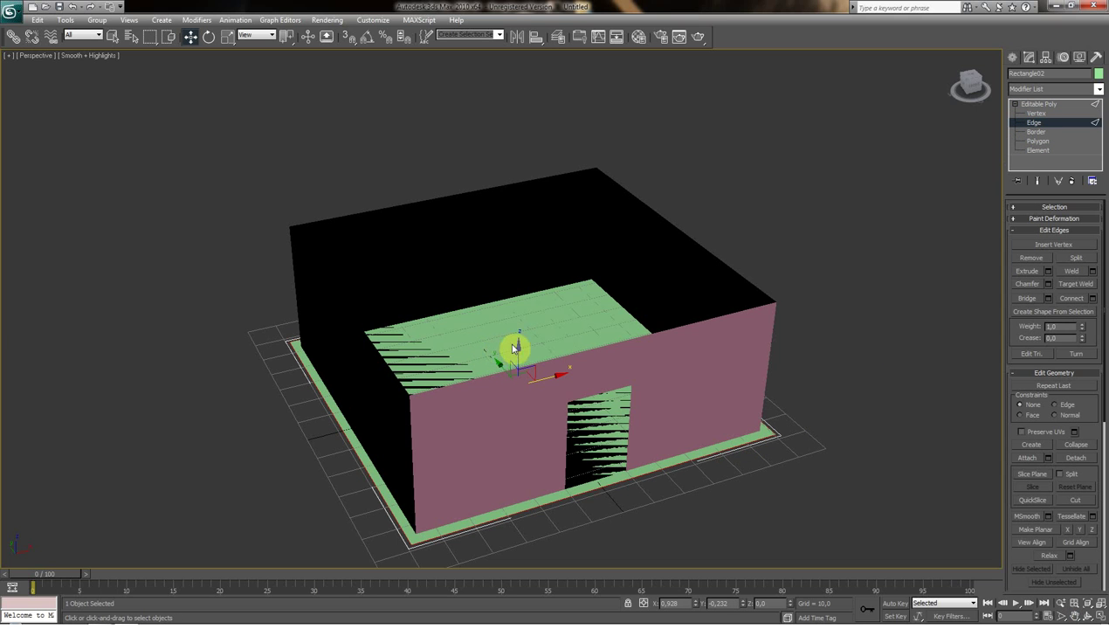
pyautogui.moveTo(519, 345); pyautogui.dragTo(518, 215)
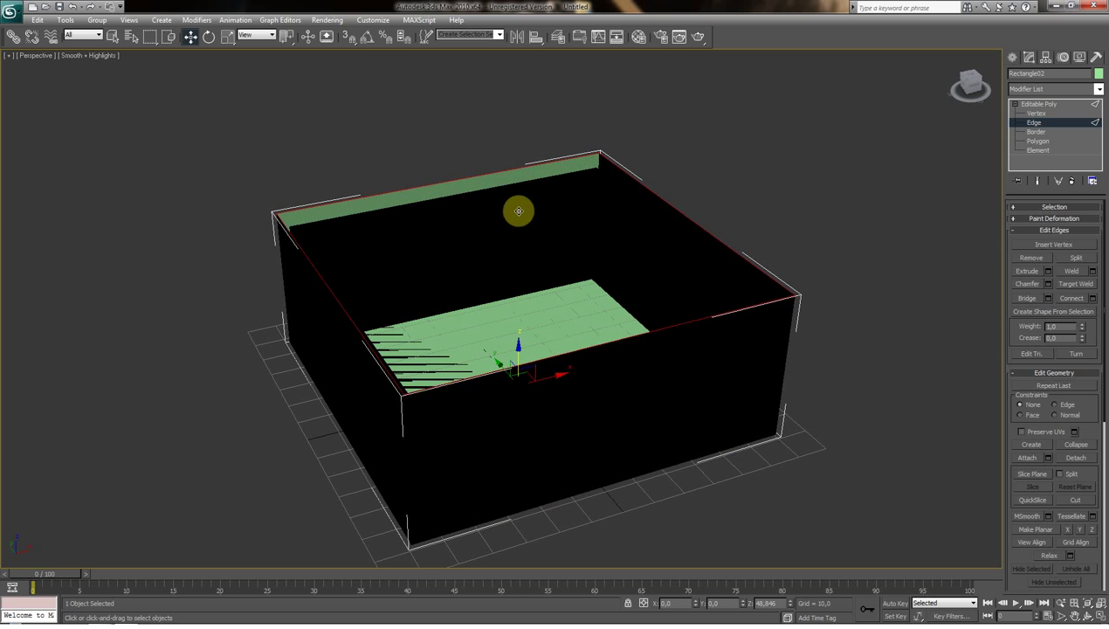
pyautogui.moveTo(519, 216); pyautogui.dragTo(518, 210)
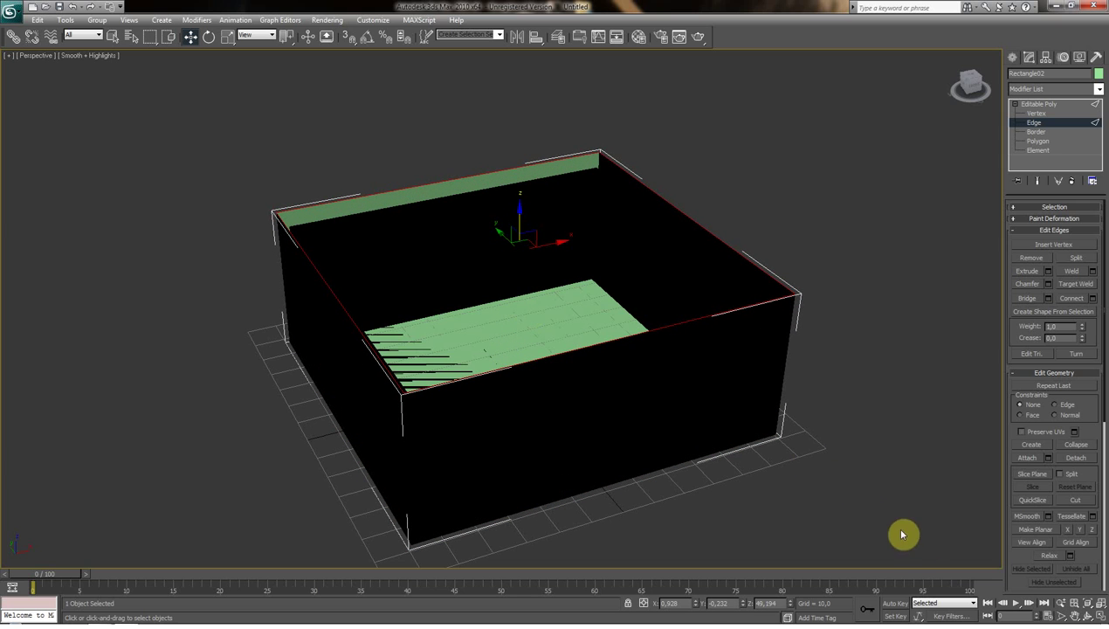
# Raise the outer walls to about 54.7 units, orbiting above and below to check them.
pyautogui.click(1090, 615)
pyautogui.moveTo(532, 366)
pyautogui.mouseDown()
pyautogui.moveTo(528, 323)
pyautogui.moveTo(524, 349)
pyautogui.mouseUp()
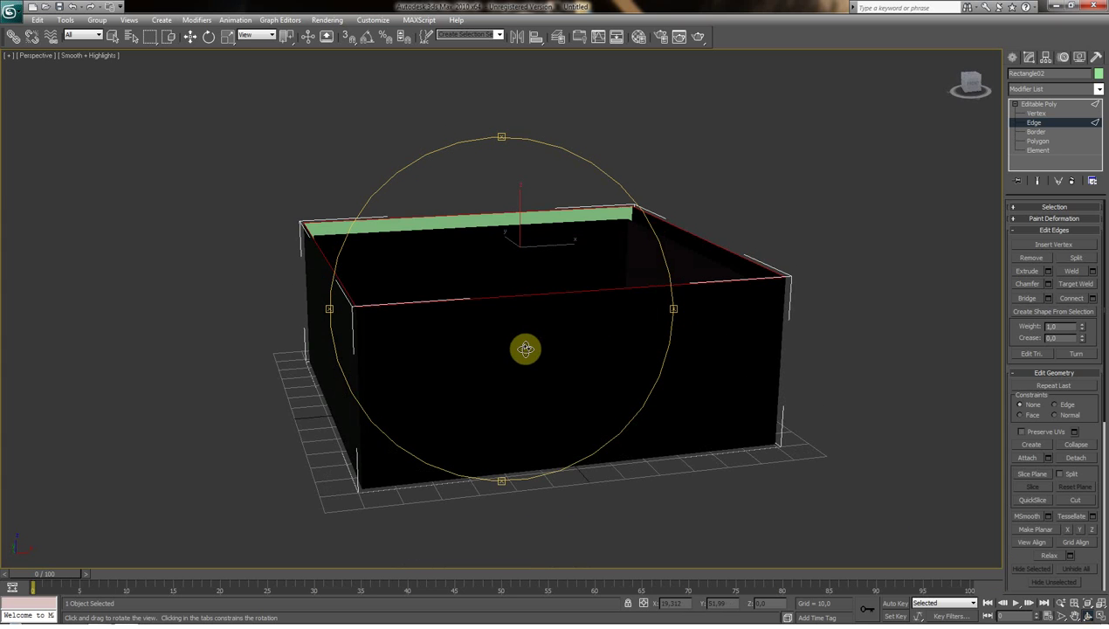
pyautogui.moveTo(471, 279); pyautogui.dragTo(437, 222)
pyautogui.click(189, 36)
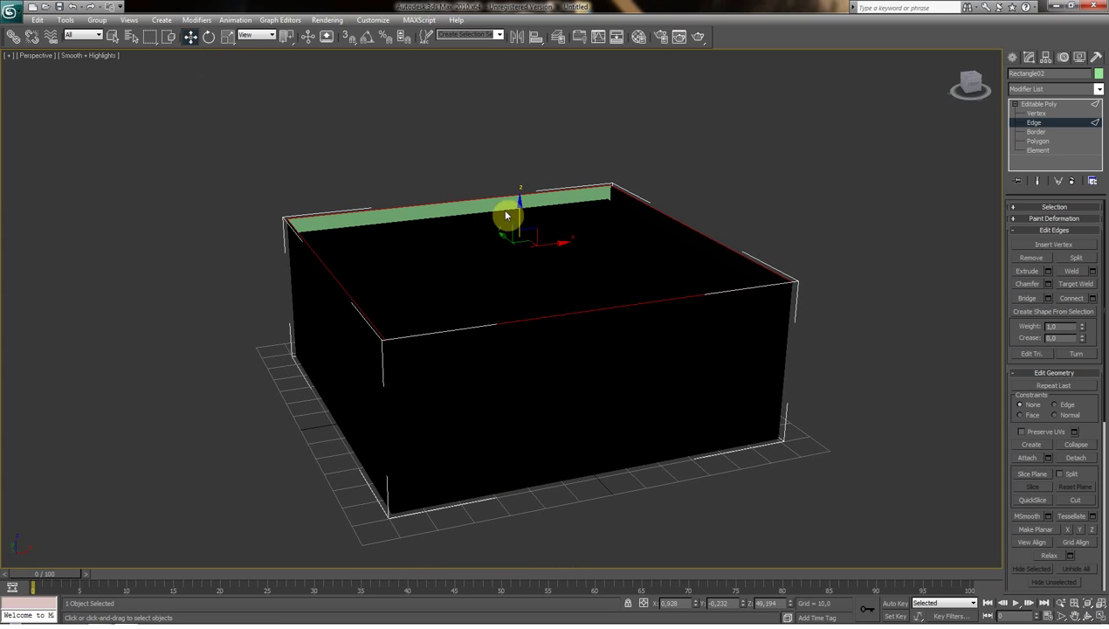
pyautogui.moveTo(519, 202); pyautogui.dragTo(519, 184)
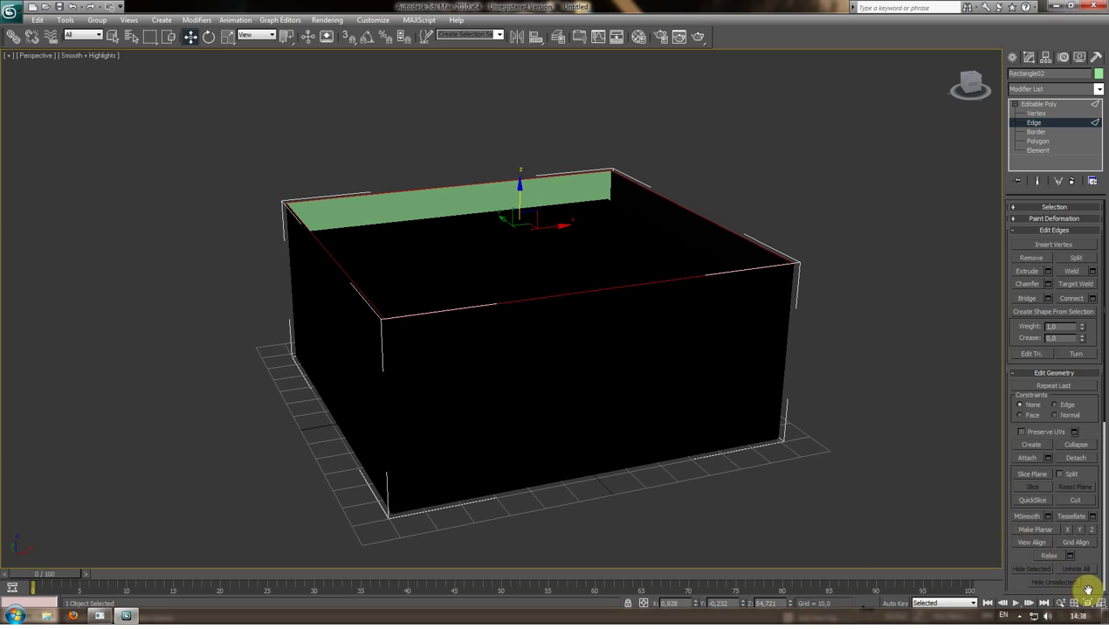
pyautogui.click(1101, 603)
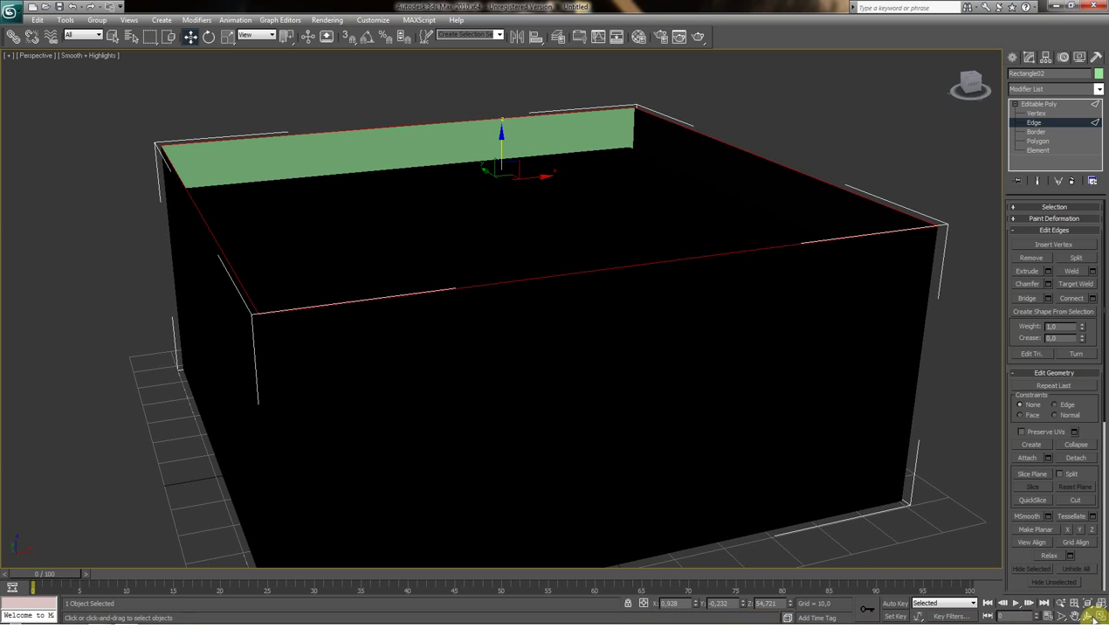
pyautogui.click(1091, 616)
pyautogui.moveTo(520, 356)
pyautogui.mouseDown()
pyautogui.moveTo(578, 365)
pyautogui.moveTo(531, 354)
pyautogui.moveTo(540, 274)
pyautogui.mouseUp()
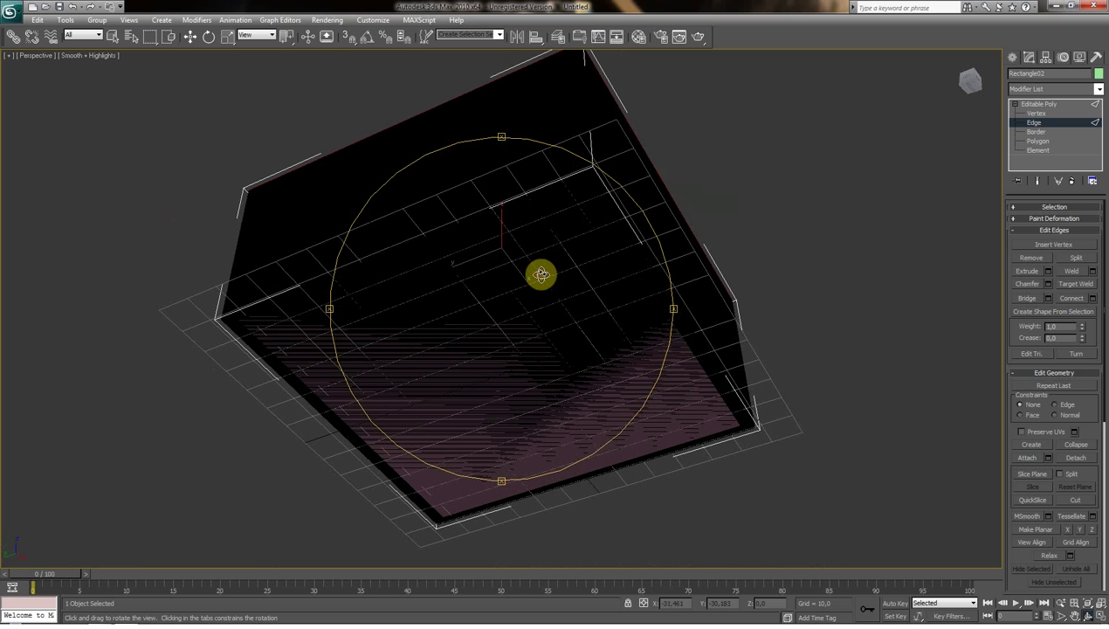
pyautogui.click(1037, 140)
pyautogui.rightClick(586, 393)
pyautogui.click(579, 380)
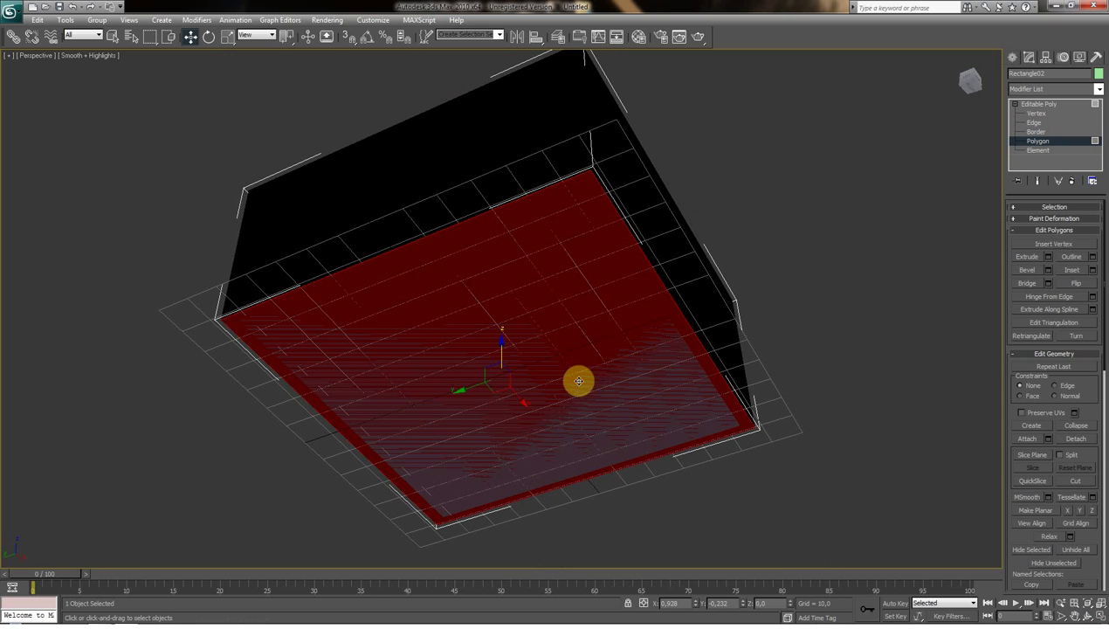
pyautogui.press('Delete')
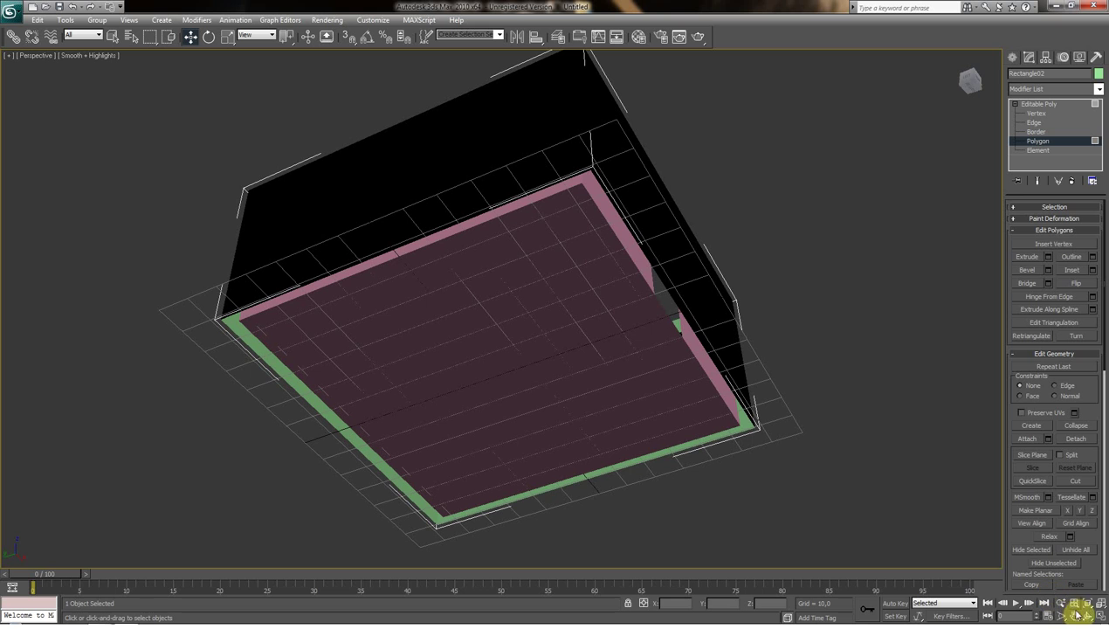
pyautogui.click(1083, 617)
pyautogui.moveTo(562, 379)
pyautogui.mouseDown()
pyautogui.moveTo(557, 436)
pyautogui.moveTo(694, 507)
pyautogui.mouseUp()
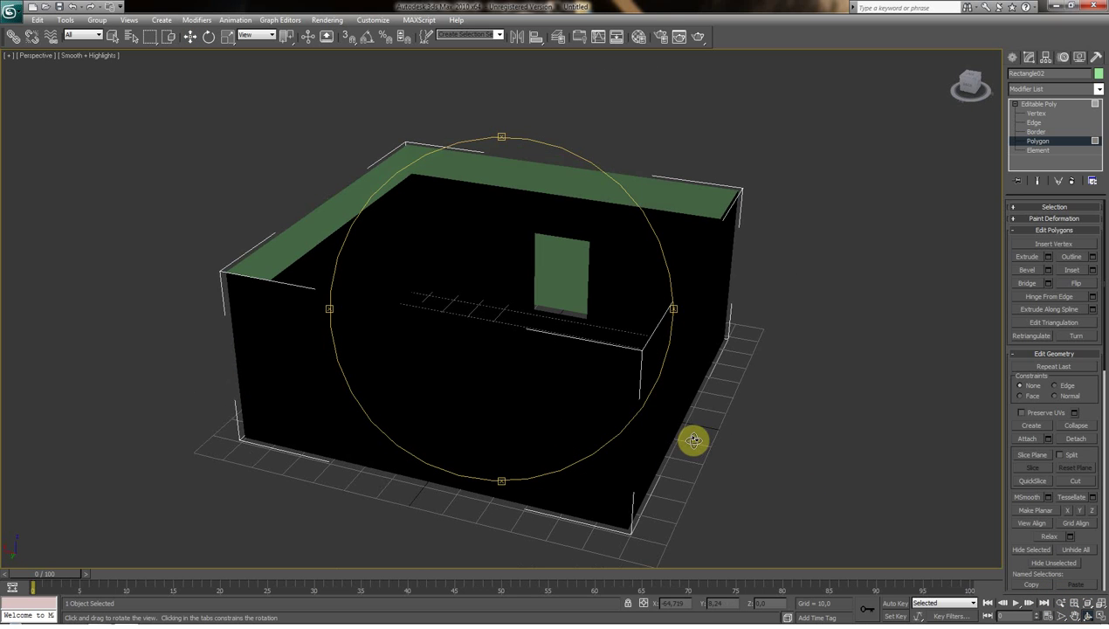
pyautogui.moveTo(580, 276)
pyautogui.mouseDown()
pyautogui.moveTo(495, 287)
pyautogui.moveTo(446, 273)
pyautogui.moveTo(540, 293)
pyautogui.moveTo(584, 359)
pyautogui.moveTo(474, 297)
pyautogui.moveTo(483, 289)
pyautogui.mouseUp()
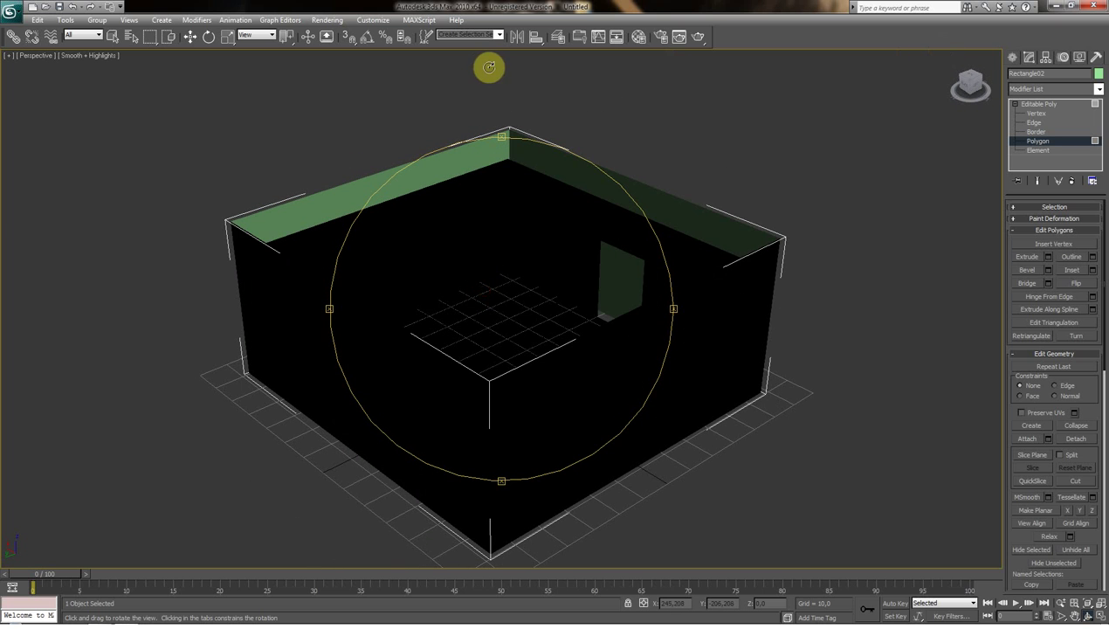
pyautogui.moveTo(497, 193)
pyautogui.mouseDown()
pyautogui.moveTo(522, 210)
pyautogui.moveTo(490, 230)
pyautogui.moveTo(518, 251)
pyautogui.moveTo(498, 249)
pyautogui.mouseUp()
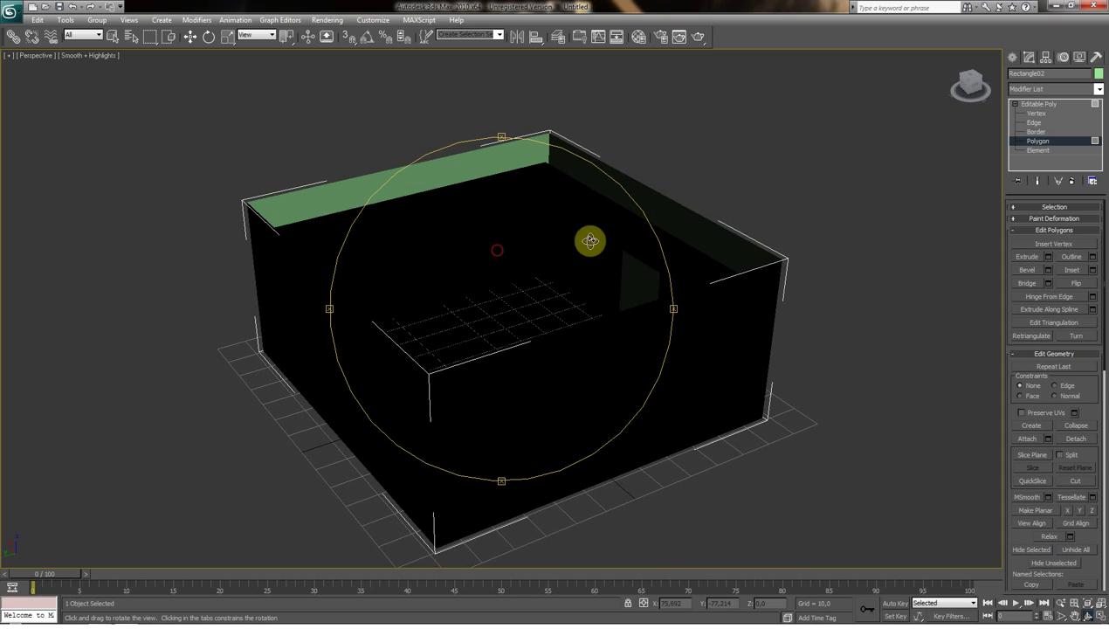
pyautogui.moveTo(591, 205)
pyautogui.mouseDown()
pyautogui.moveTo(575, 231)
pyautogui.moveTo(547, 211)
pyautogui.mouseUp()
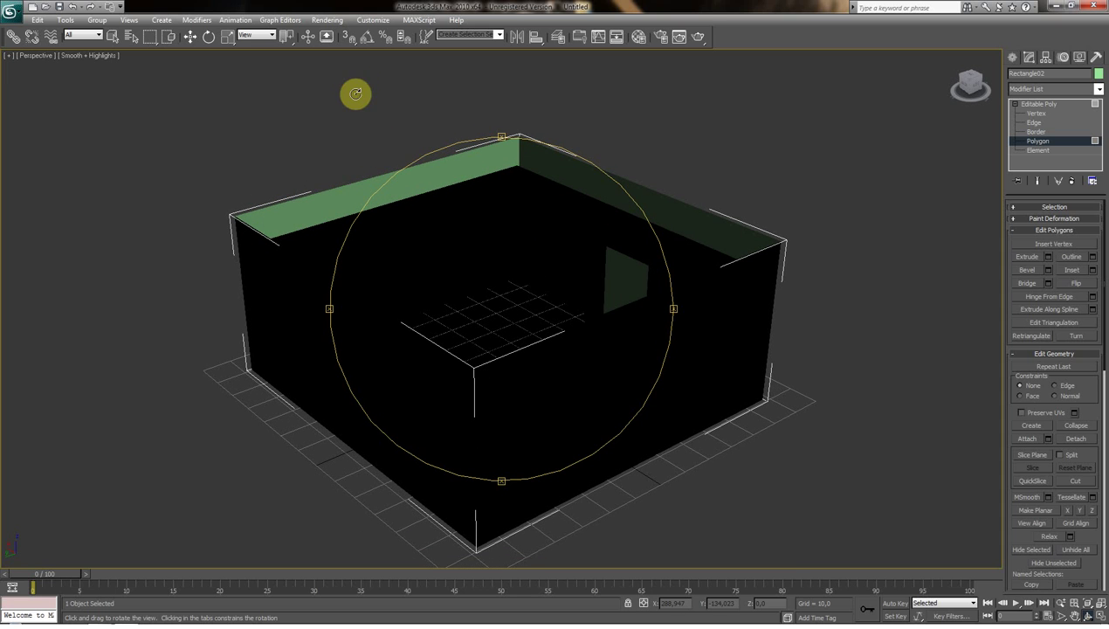
# Set the Environment ambient light to dark grey (40,40,40) and render a Perspective test.
pyautogui.click(328, 20)
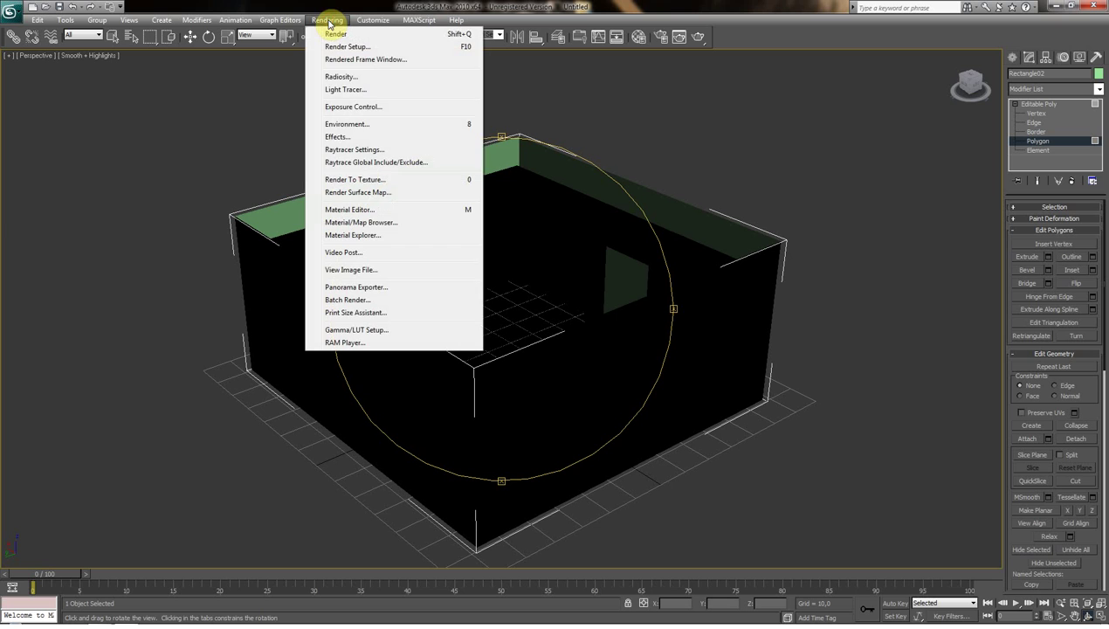
pyautogui.click(349, 125)
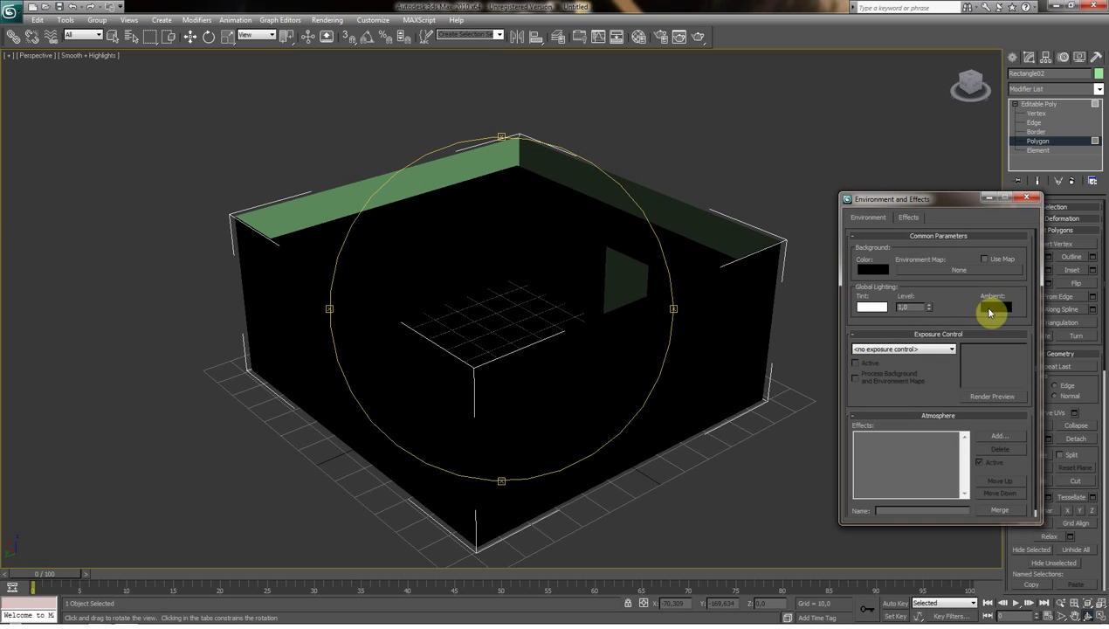
pyautogui.click(992, 308)
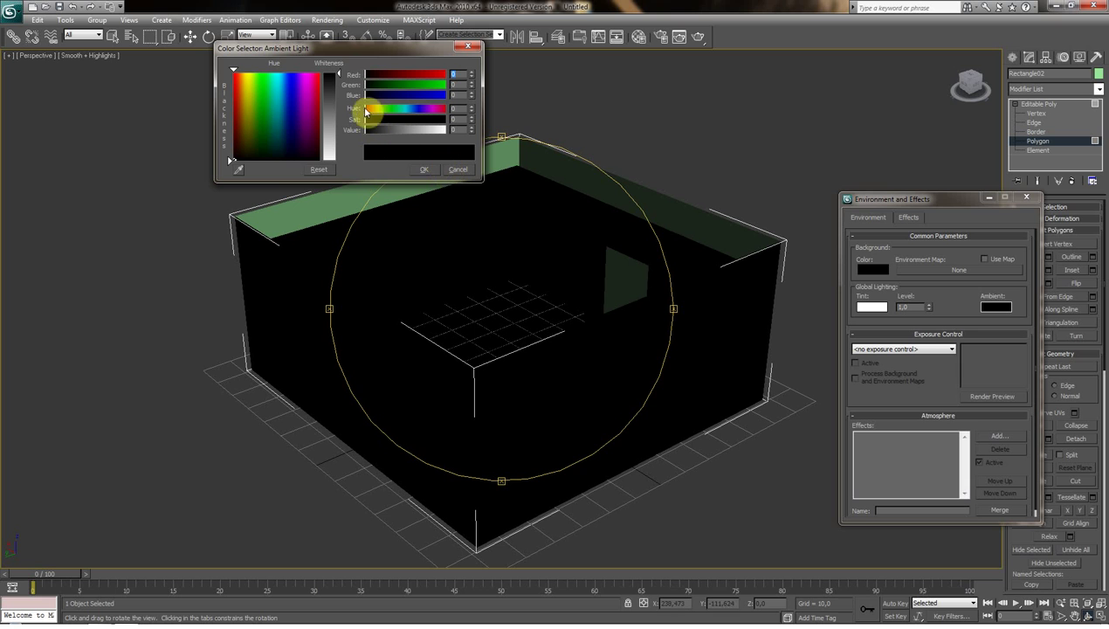
pyautogui.moveTo(339, 74); pyautogui.dragTo(338, 88)
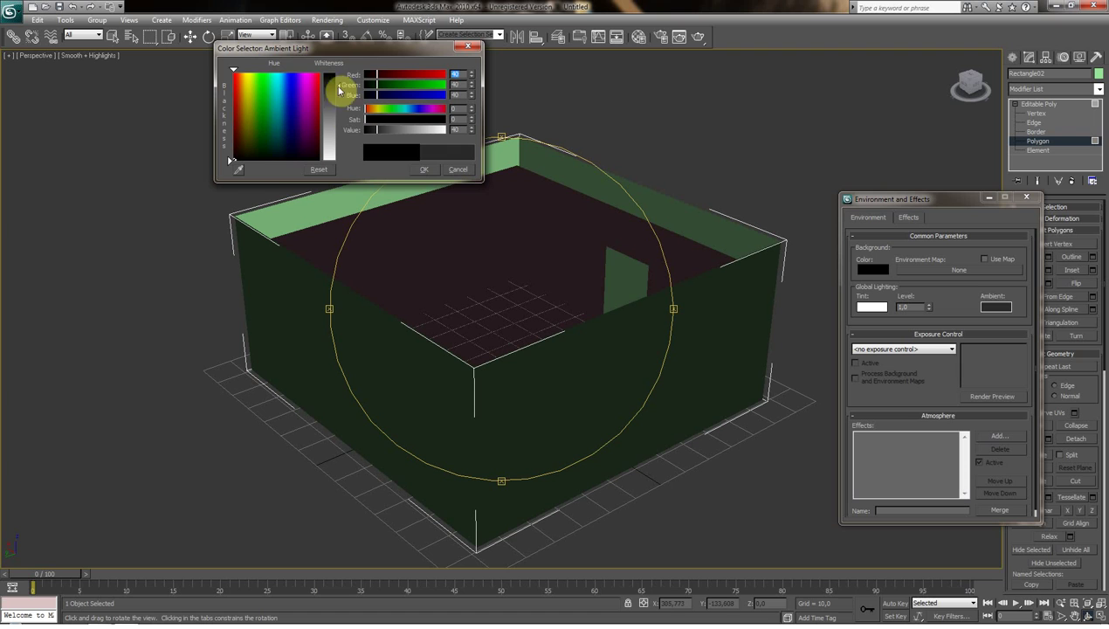
pyautogui.click(423, 169)
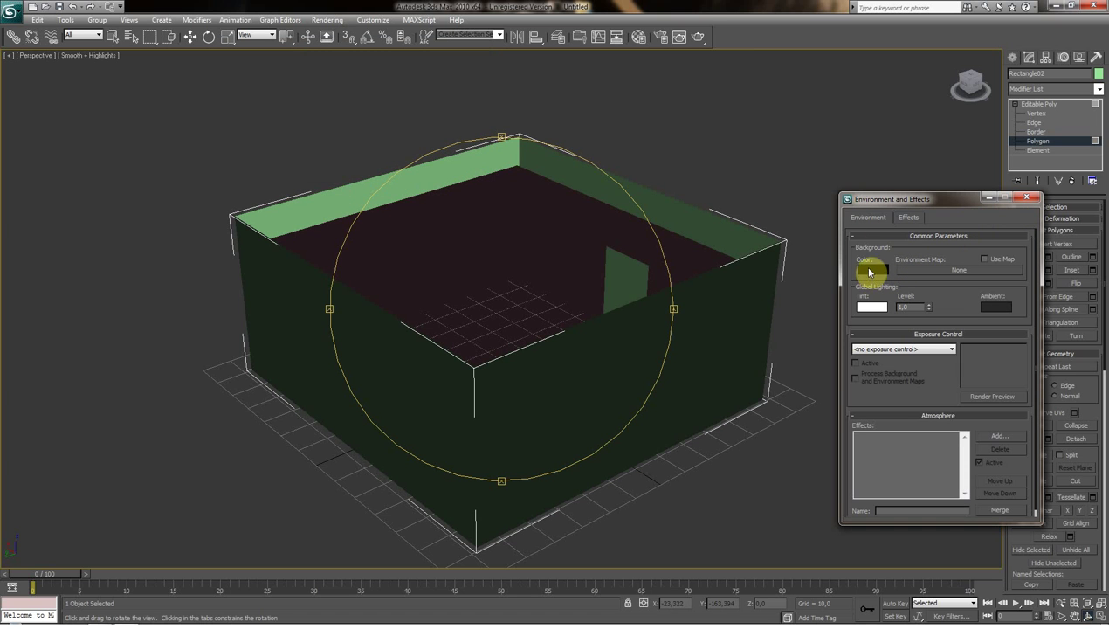
pyautogui.click(701, 40)
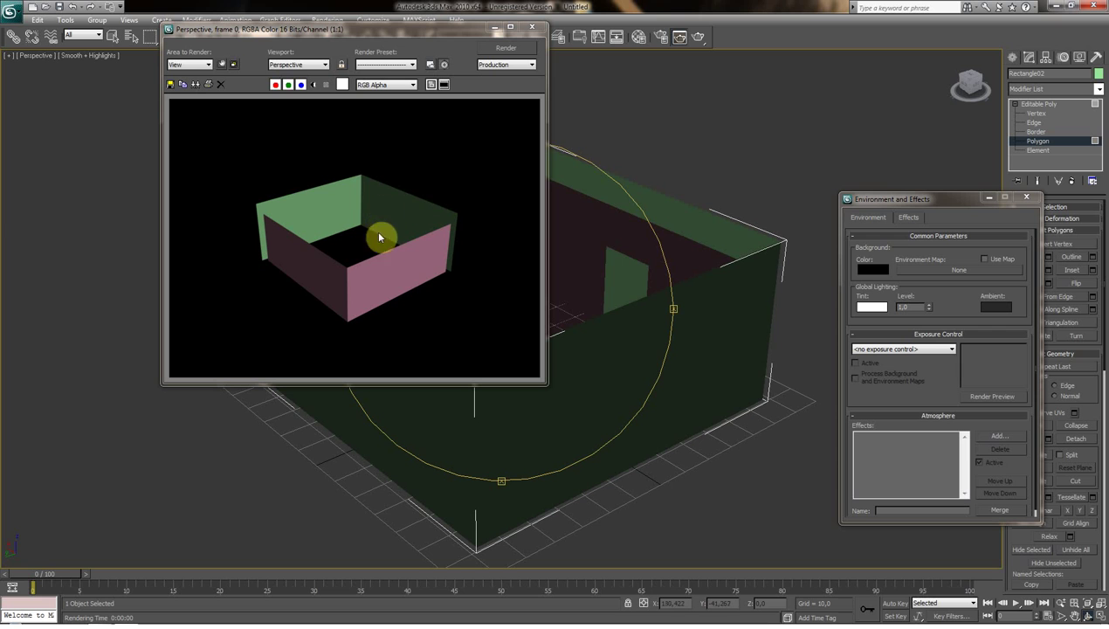
# Set the render background colour to white and render a test image of the room.
pyautogui.click(532, 27)
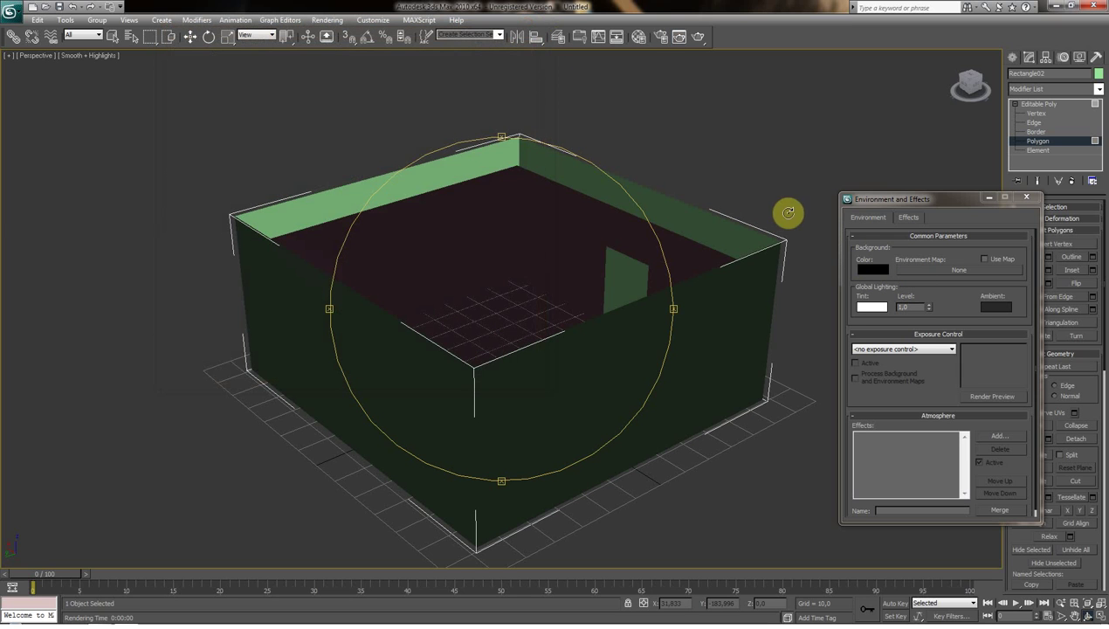
pyautogui.click(873, 269)
pyautogui.moveTo(331, 85)
pyautogui.mouseDown()
pyautogui.moveTo(339, 72)
pyautogui.moveTo(339, 166)
pyautogui.mouseUp()
pyautogui.click(423, 168)
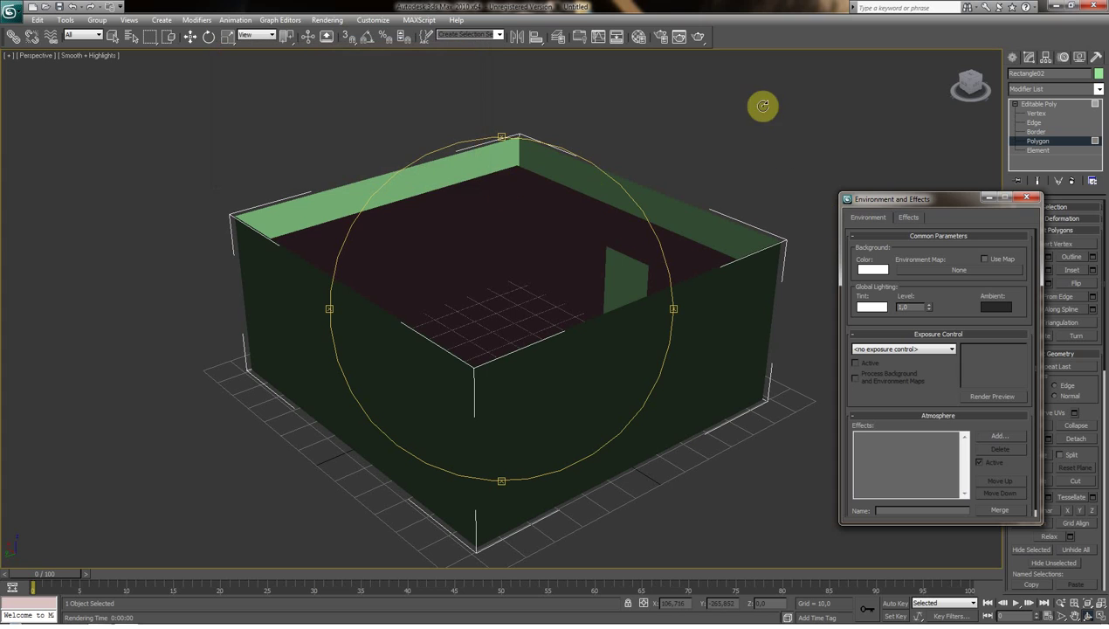
pyautogui.click(681, 37)
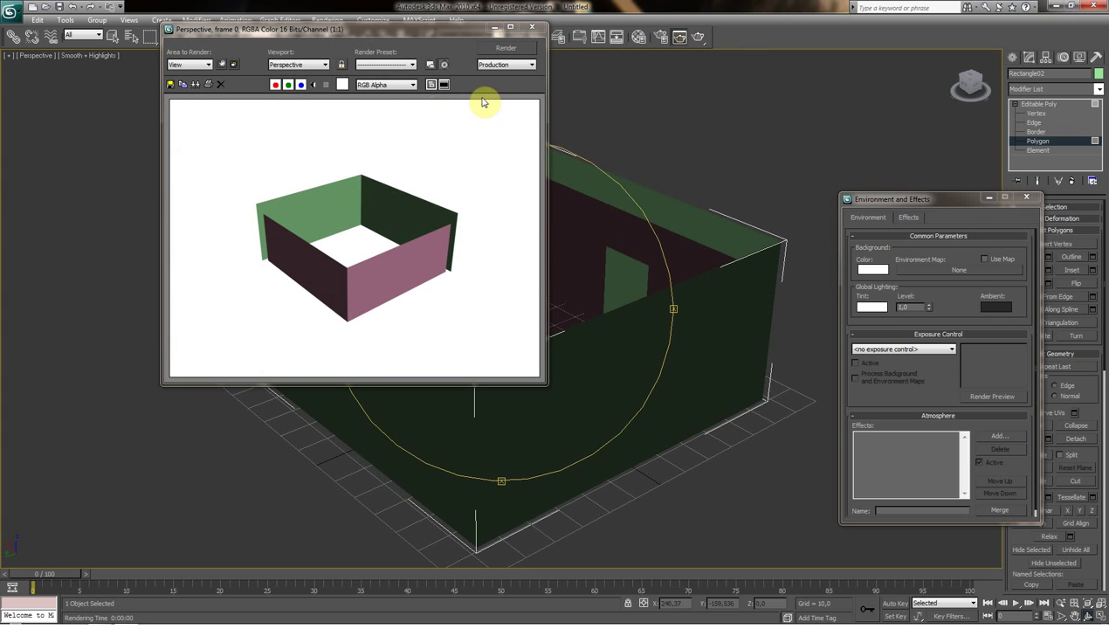
# Return the background colour to near-black and close Environment and Effects.
pyautogui.click(530, 27)
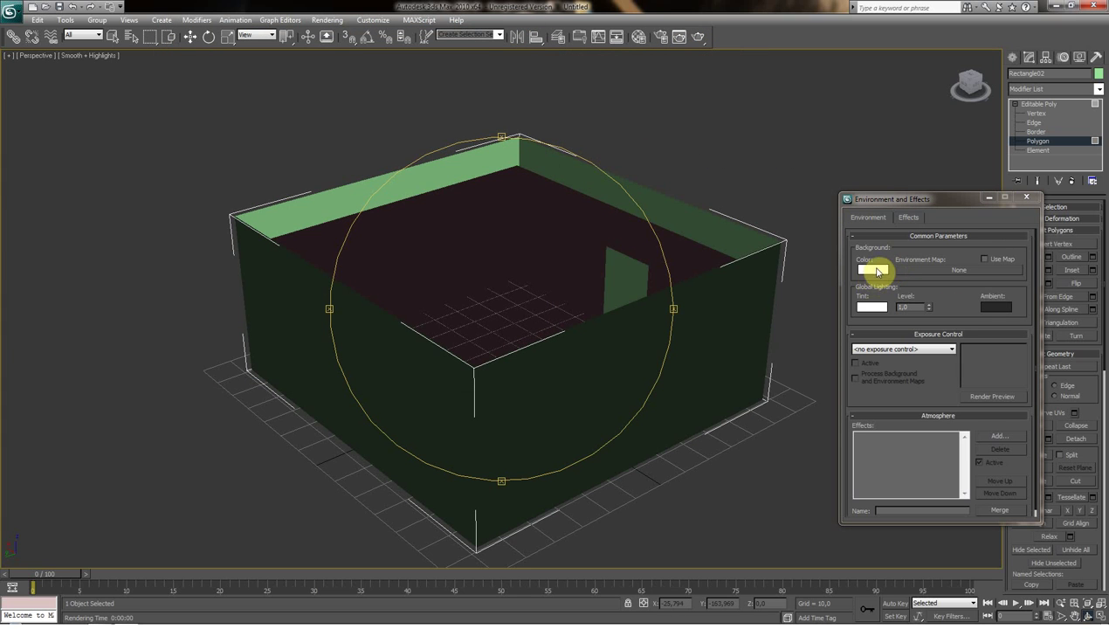
pyautogui.click(872, 275)
pyautogui.moveTo(340, 165); pyautogui.dragTo(339, 75)
pyautogui.click(427, 170)
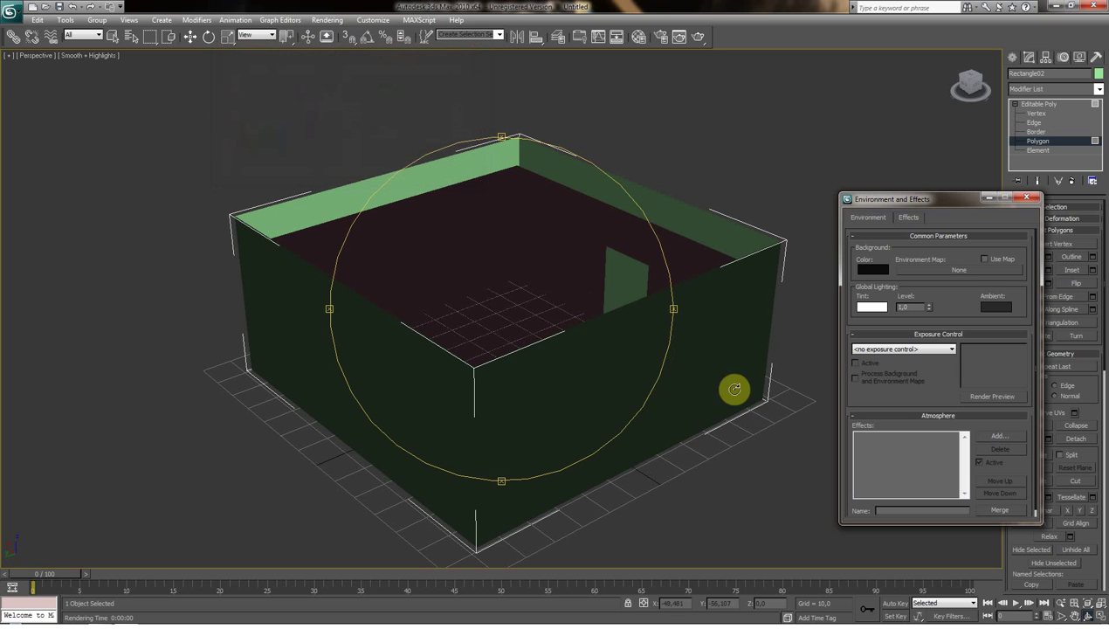
pyautogui.click(1027, 199)
pyautogui.scroll(6, 541, 288)
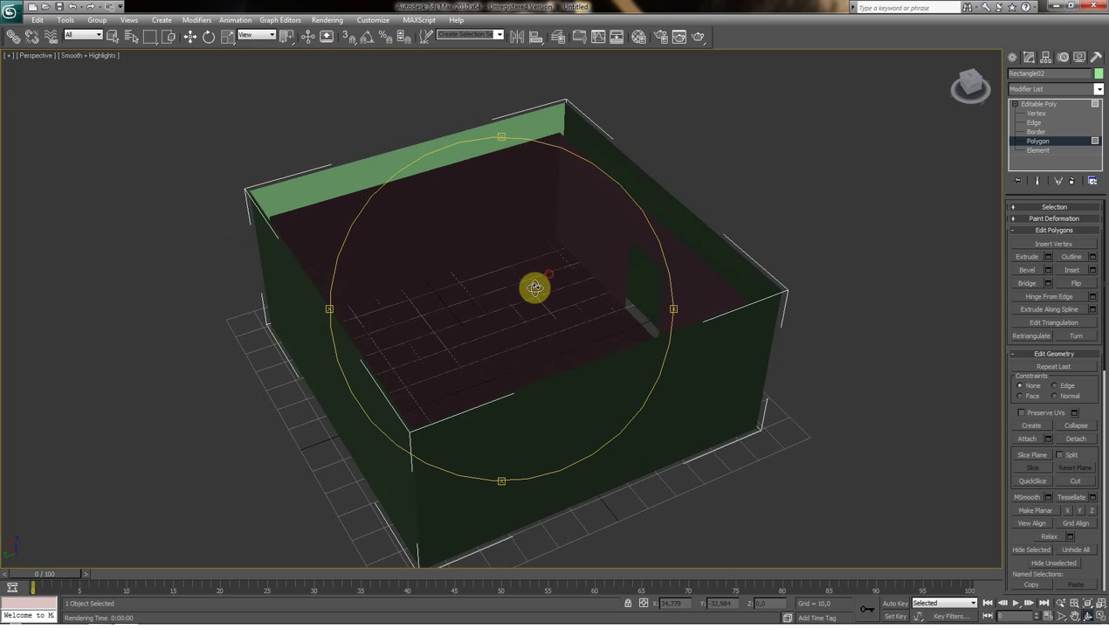
# With Select Object active, put Rectangle01 into Edge sub-object mode in the Modify panel.
pyautogui.moveTo(542, 288); pyautogui.dragTo(523, 271)
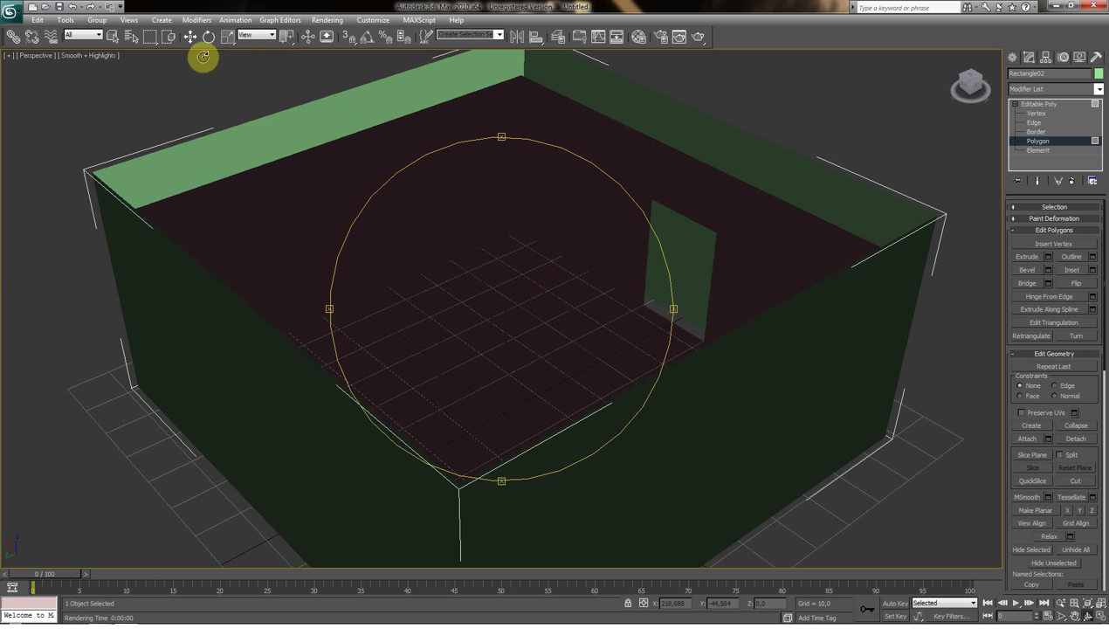
pyautogui.click(114, 37)
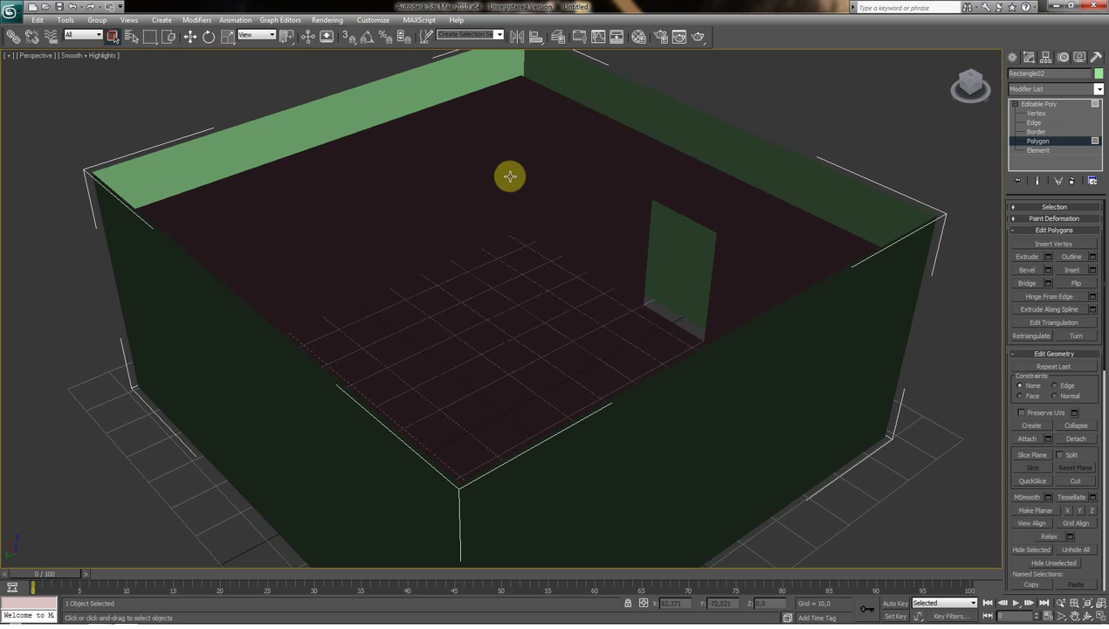
pyautogui.click(1013, 58)
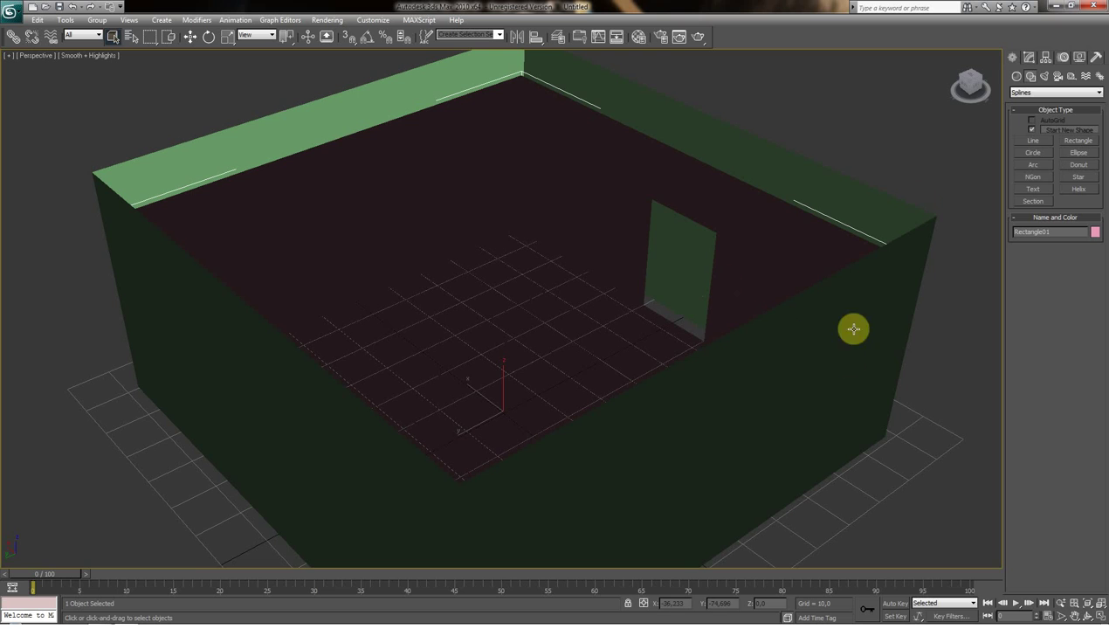
pyautogui.click(1032, 59)
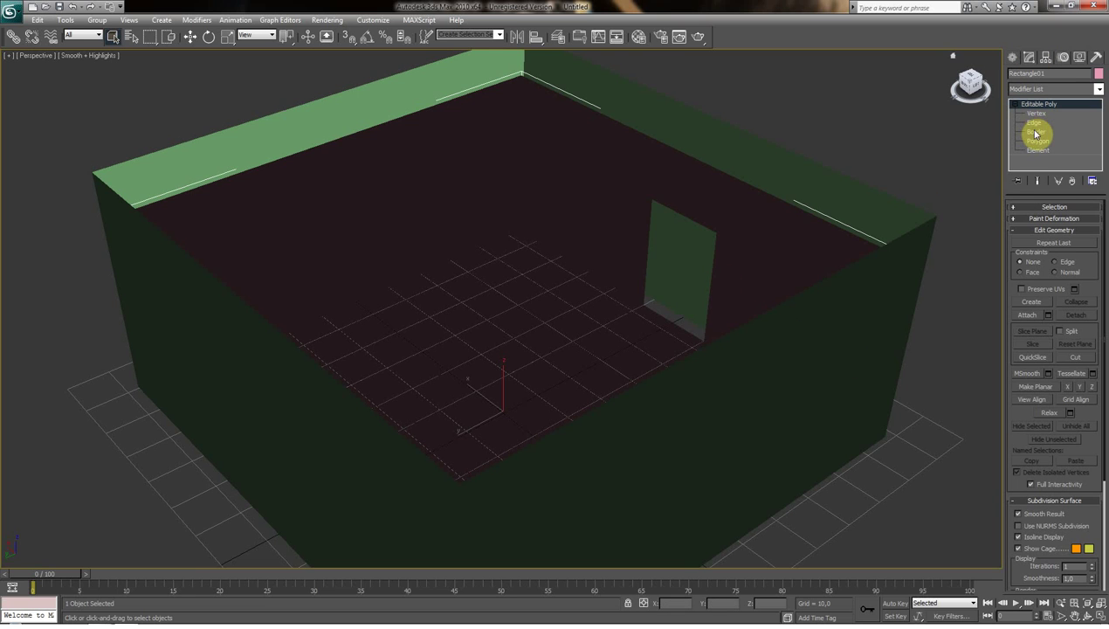
pyautogui.click(1036, 123)
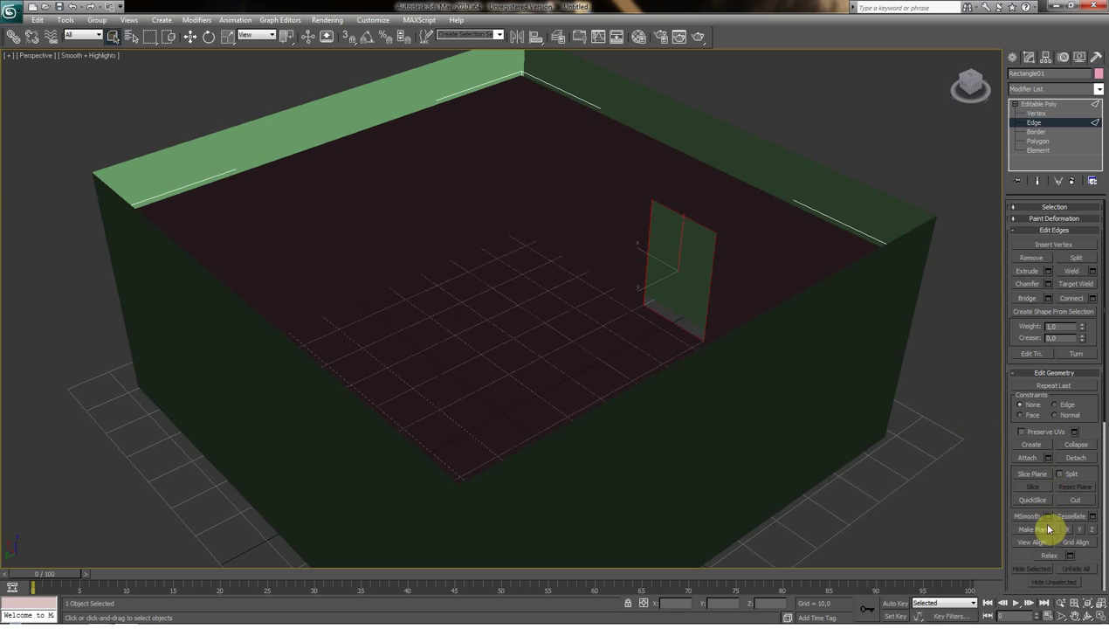
# Hide the green box with Hide Unselected so only the pink room and its doorway remain visible.
pyautogui.click(1083, 616)
pyautogui.moveTo(446, 258)
pyautogui.mouseDown()
pyautogui.moveTo(382, 270)
pyautogui.moveTo(388, 262)
pyautogui.moveTo(847, 417)
pyautogui.moveTo(616, 341)
pyautogui.moveTo(587, 318)
pyautogui.moveTo(602, 321)
pyautogui.moveTo(608, 344)
pyautogui.mouseUp()
pyautogui.click(1073, 616)
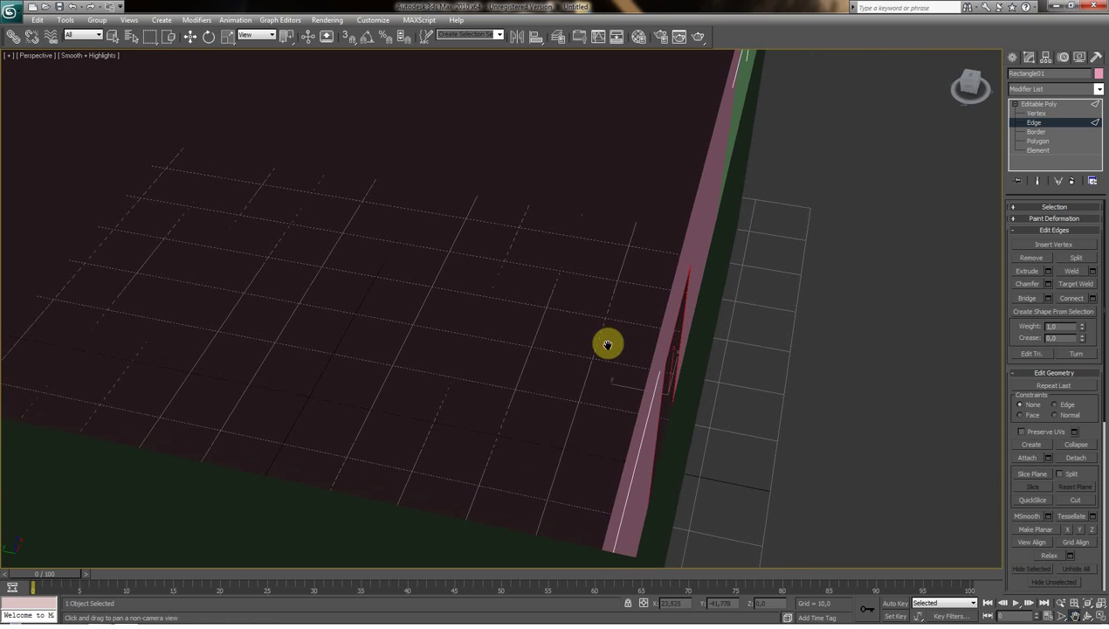
pyautogui.rightClick(607, 291)
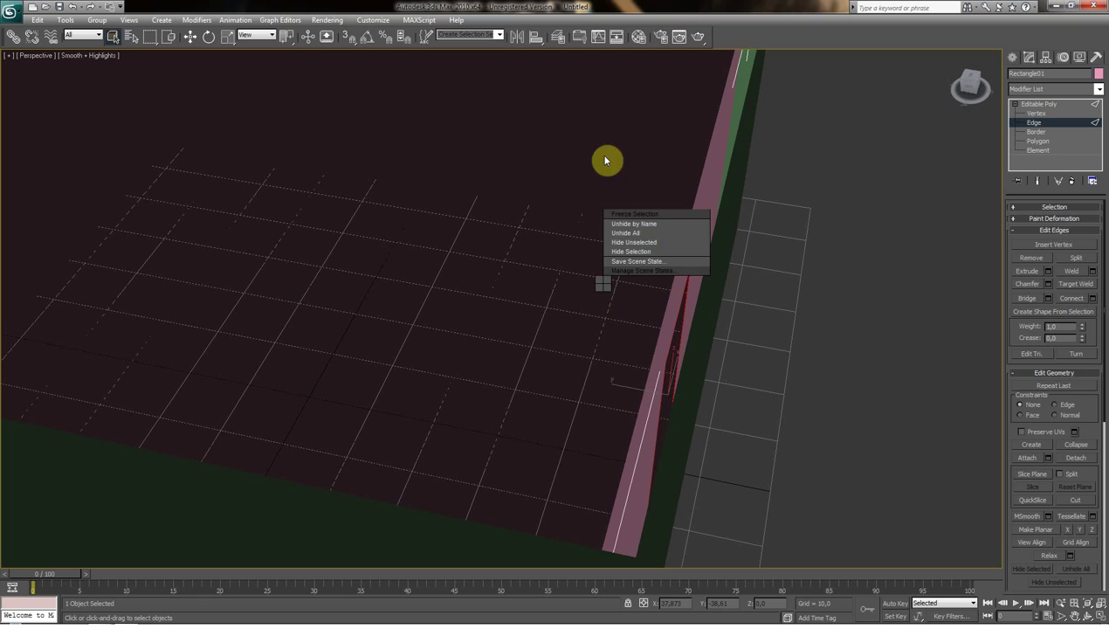
pyautogui.click(617, 244)
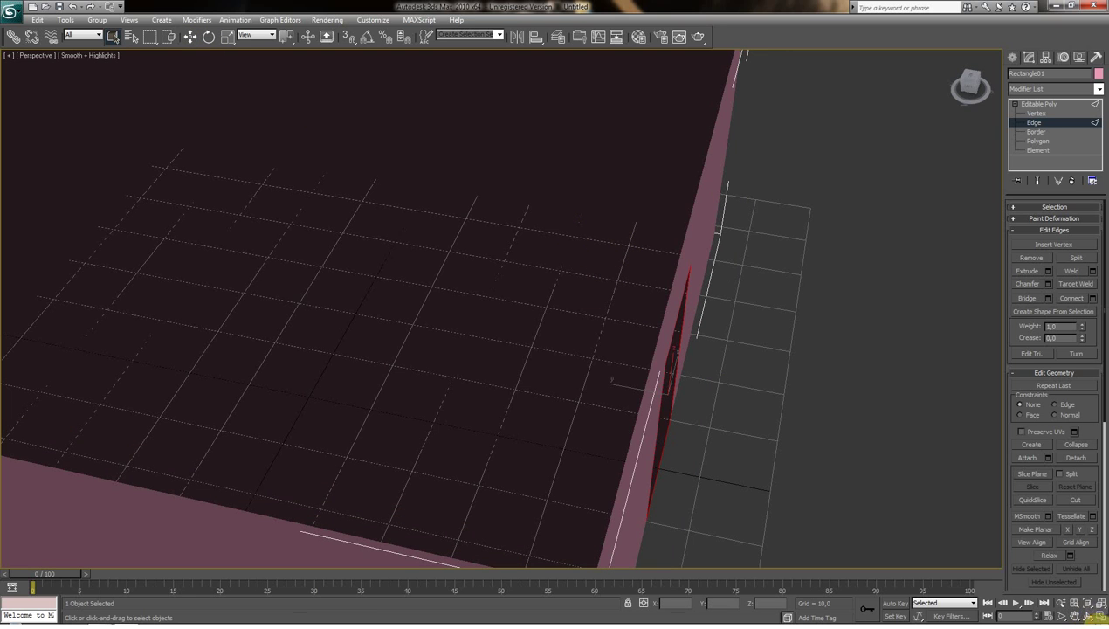
pyautogui.click(1090, 617)
pyautogui.moveTo(470, 438); pyautogui.dragTo(448, 415)
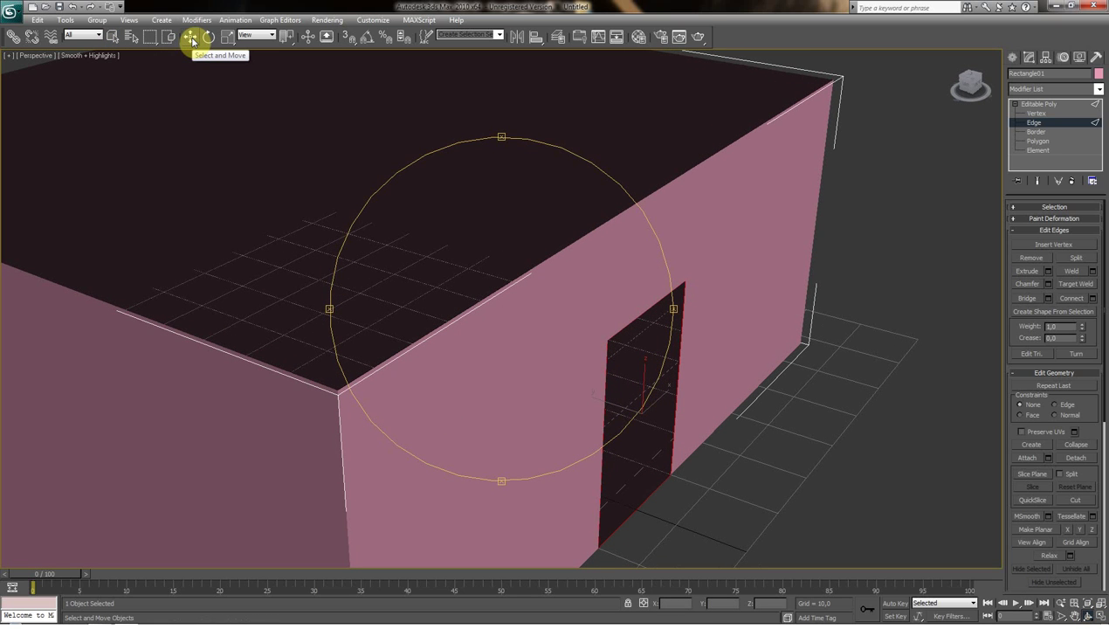
# Move and shrink the selected door edges to begin a frame border around the opening.
pyautogui.click(193, 41)
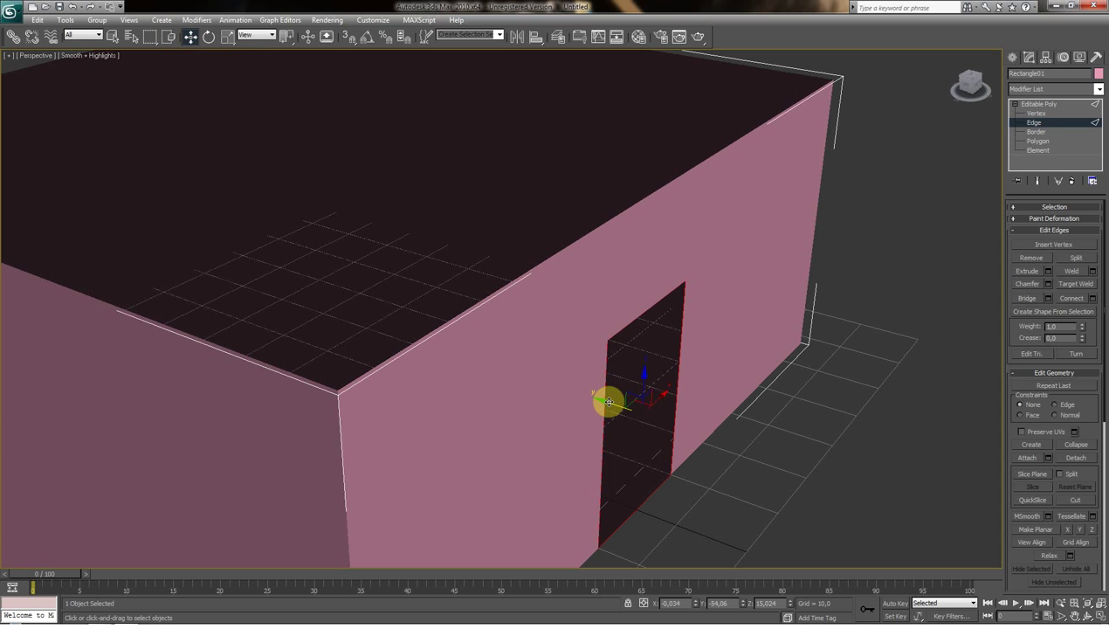
pyautogui.moveTo(609, 403)
pyautogui.keyDown('shift'); pyautogui.mouseDown()
pyautogui.moveTo(615, 410)
pyautogui.moveTo(618, 387)
pyautogui.mouseUp(); pyautogui.keyUp('shift')
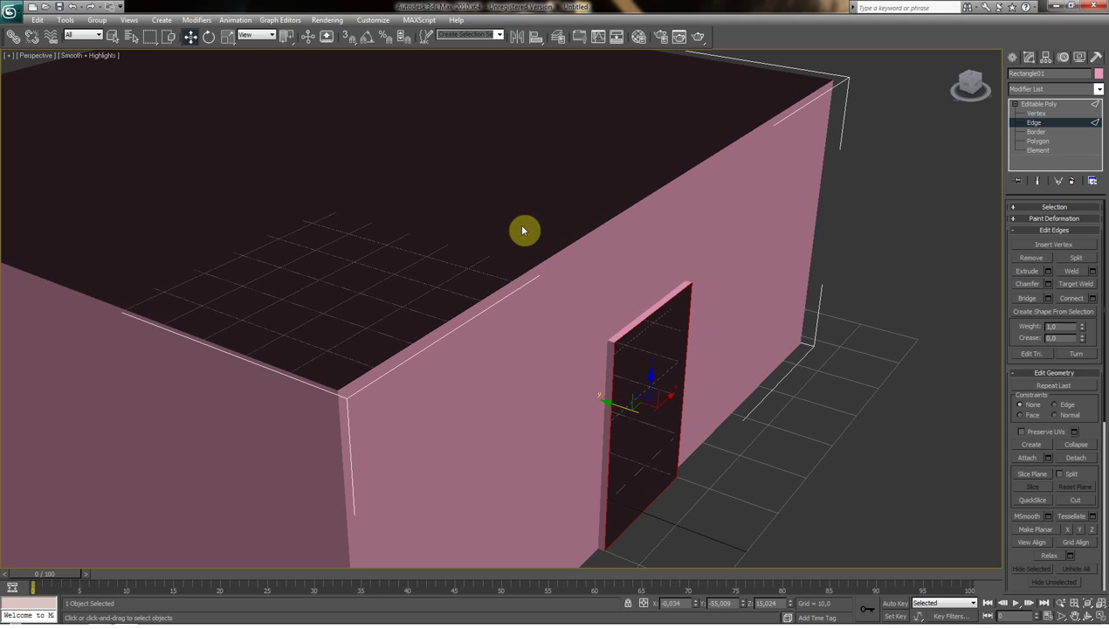
pyautogui.click(230, 40)
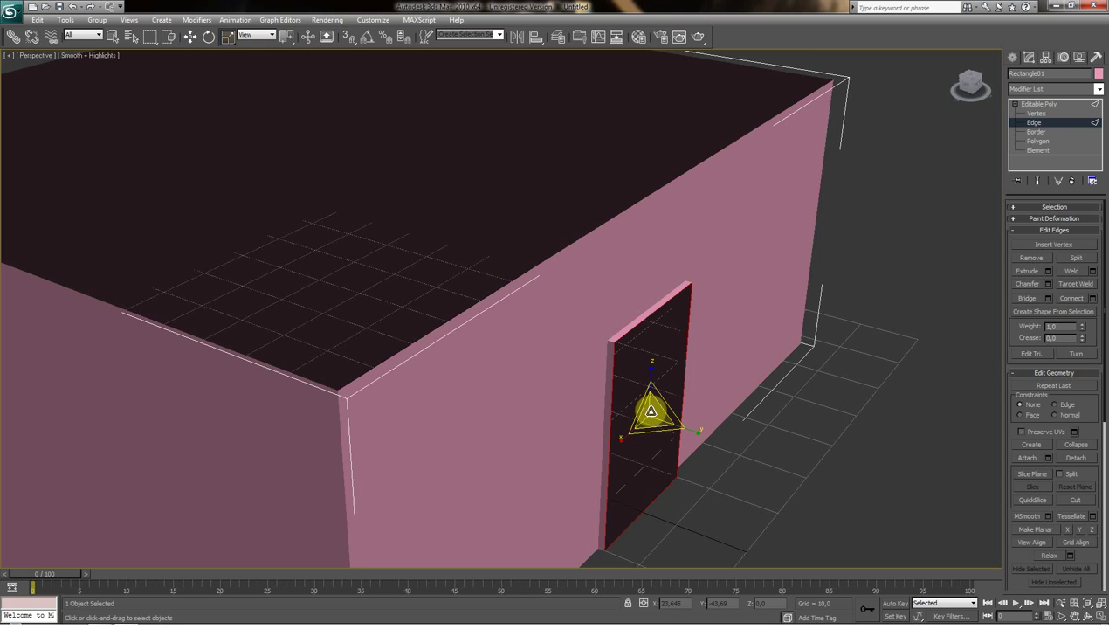
pyautogui.moveTo(651, 410); pyautogui.dragTo(649, 417)
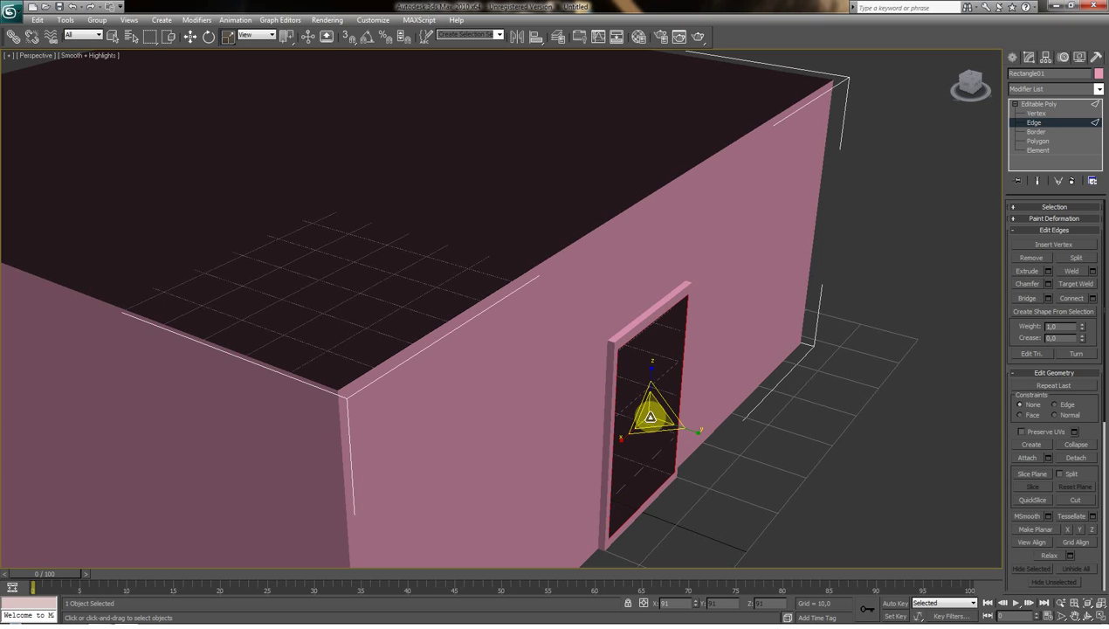
pyautogui.moveTo(651, 418); pyautogui.dragTo(650, 416)
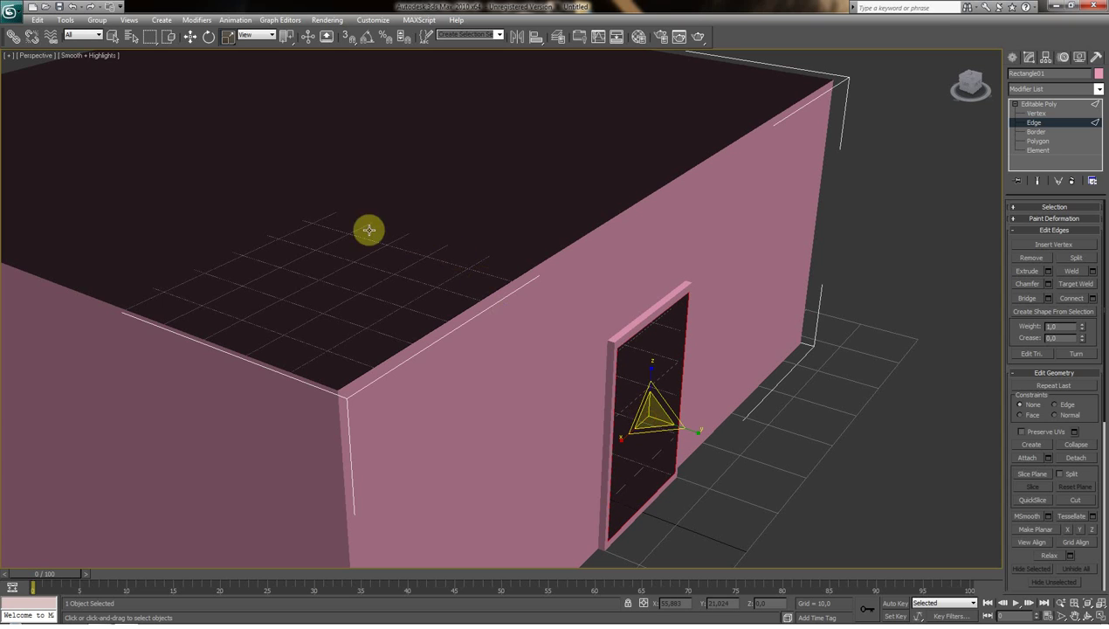
pyautogui.click(190, 39)
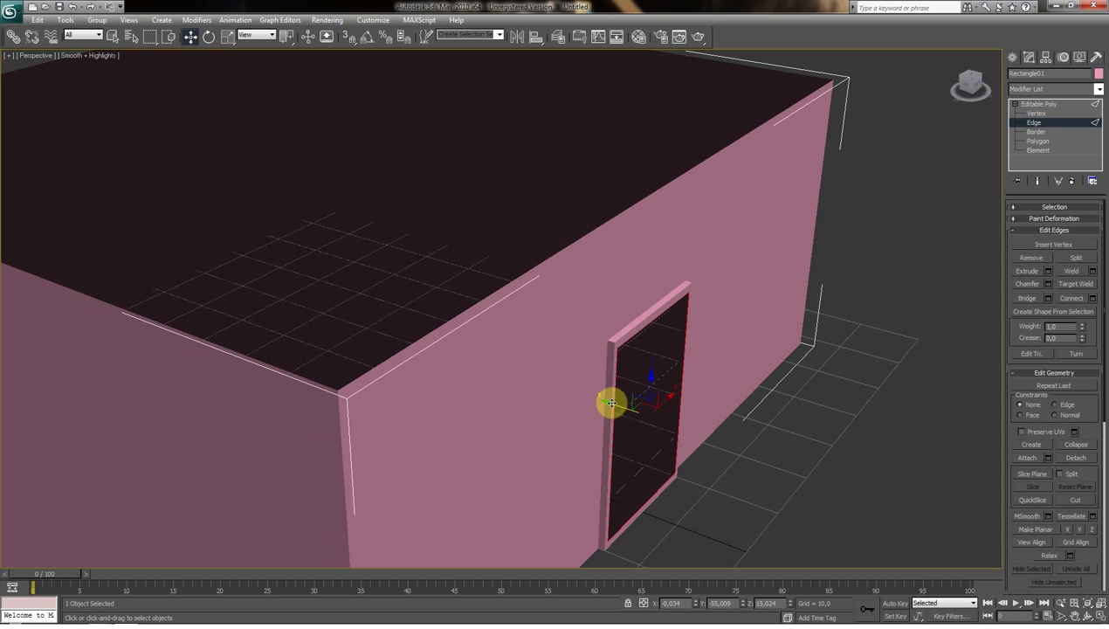
pyautogui.keyDown('shift'); pyautogui.moveTo(612, 403); pyautogui.dragTo(617, 413); pyautogui.keyUp('shift')
# Scale the door frame edges to 105% and offset them slightly.
pyautogui.click(227, 37)
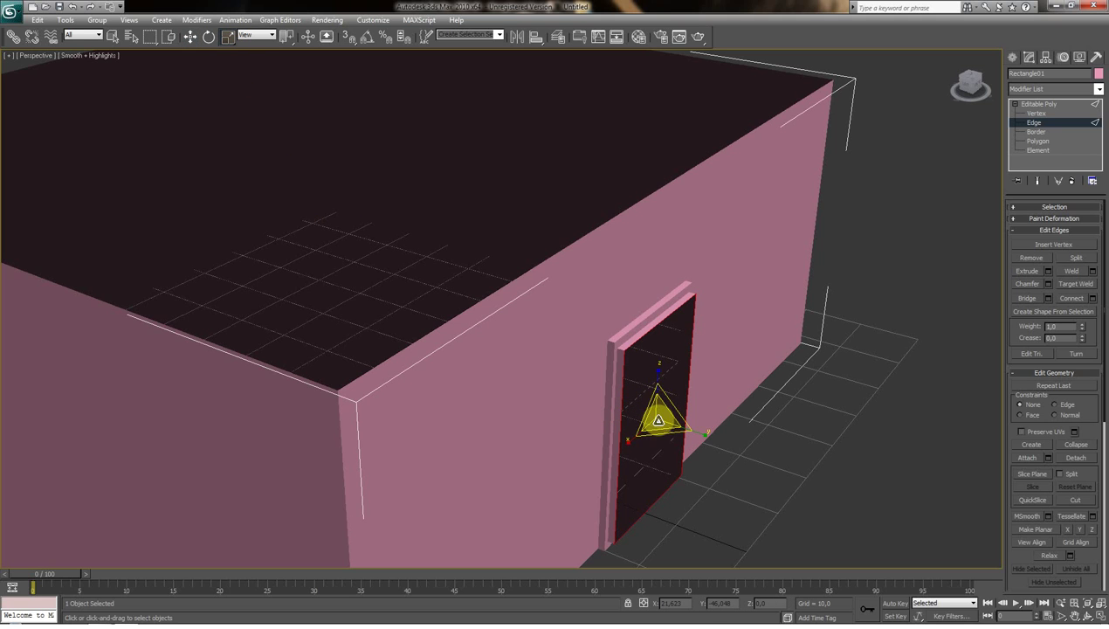
pyautogui.moveTo(663, 417); pyautogui.dragTo(658, 416)
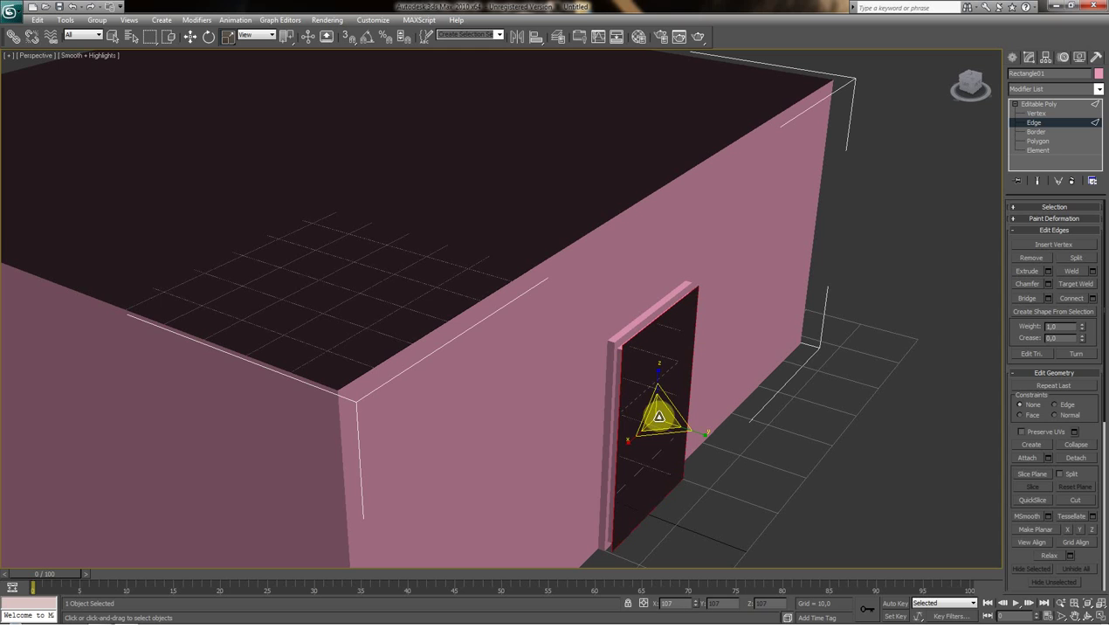
pyautogui.click(190, 38)
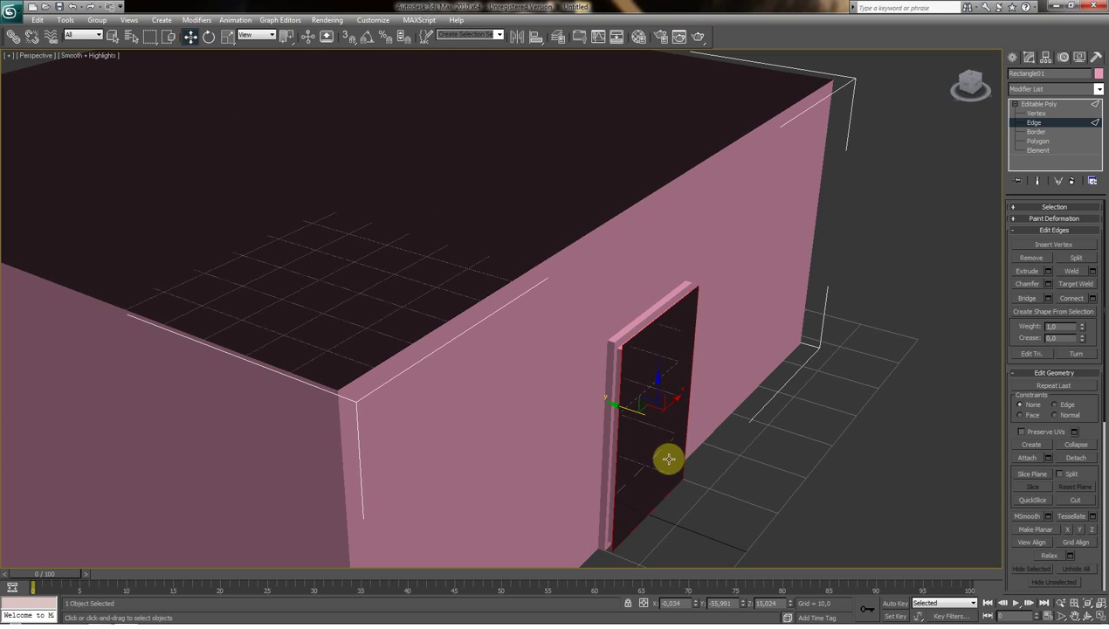
pyautogui.keyDown('shift'); pyautogui.moveTo(617, 405); pyautogui.dragTo(629, 411); pyautogui.keyUp('shift')
pyautogui.click(1083, 613)
pyautogui.moveTo(560, 347)
pyautogui.mouseDown()
pyautogui.moveTo(515, 278)
pyautogui.moveTo(577, 324)
pyautogui.moveTo(564, 351)
pyautogui.moveTo(532, 335)
pyautogui.moveTo(542, 367)
pyautogui.moveTo(562, 377)
pyautogui.moveTo(582, 362)
pyautogui.moveTo(579, 340)
pyautogui.mouseUp()
pyautogui.moveTo(575, 338)
pyautogui.mouseDown()
pyautogui.moveTo(556, 382)
pyautogui.moveTo(512, 362)
pyautogui.moveTo(542, 377)
pyautogui.moveTo(552, 393)
pyautogui.moveTo(537, 397)
pyautogui.moveTo(553, 395)
pyautogui.moveTo(530, 400)
pyautogui.mouseUp()
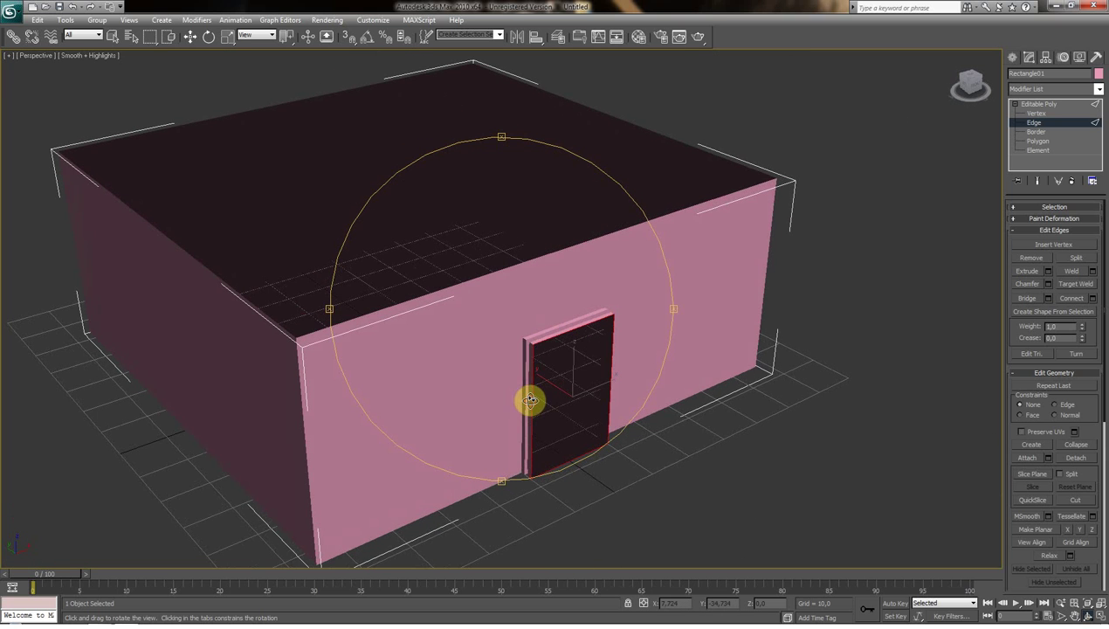
# Unhide all objects and switch to the four-viewport layout.
pyautogui.rightClick(875, 228)
pyautogui.rightClick(876, 282)
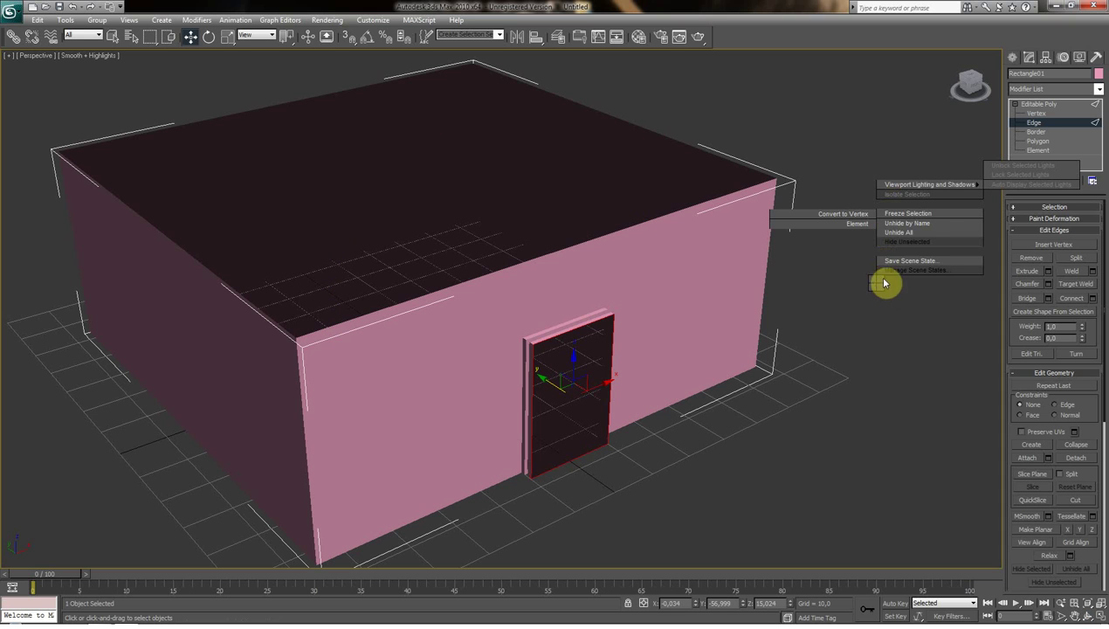
pyautogui.click(892, 233)
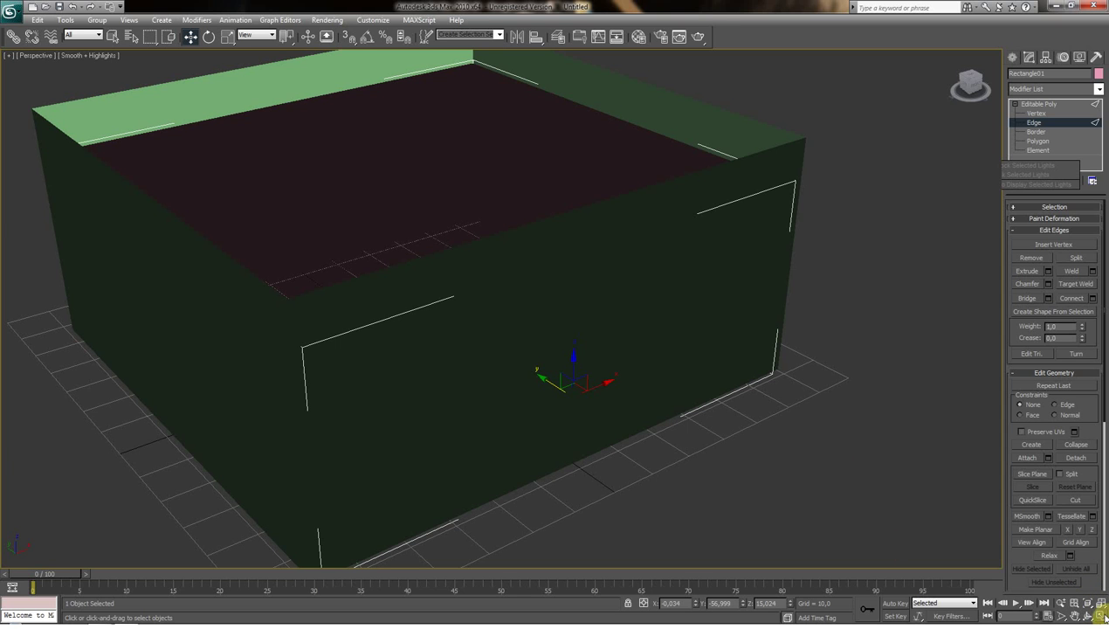
pyautogui.click(1101, 615)
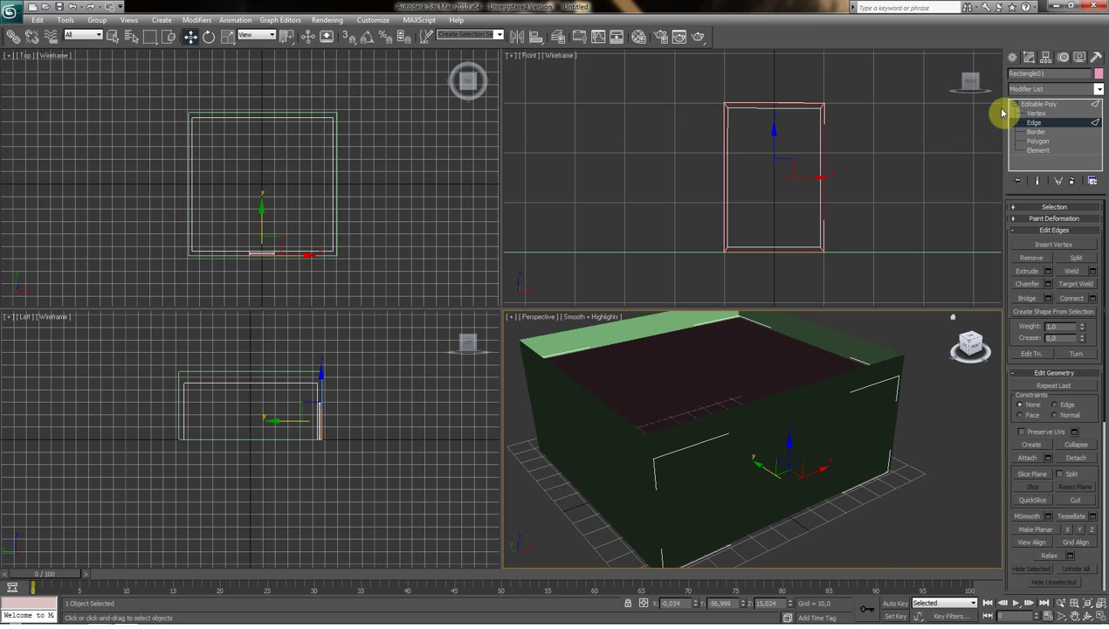
# Raise Rectangle01 slightly along Y in the Left viewport.
pyautogui.click(1013, 57)
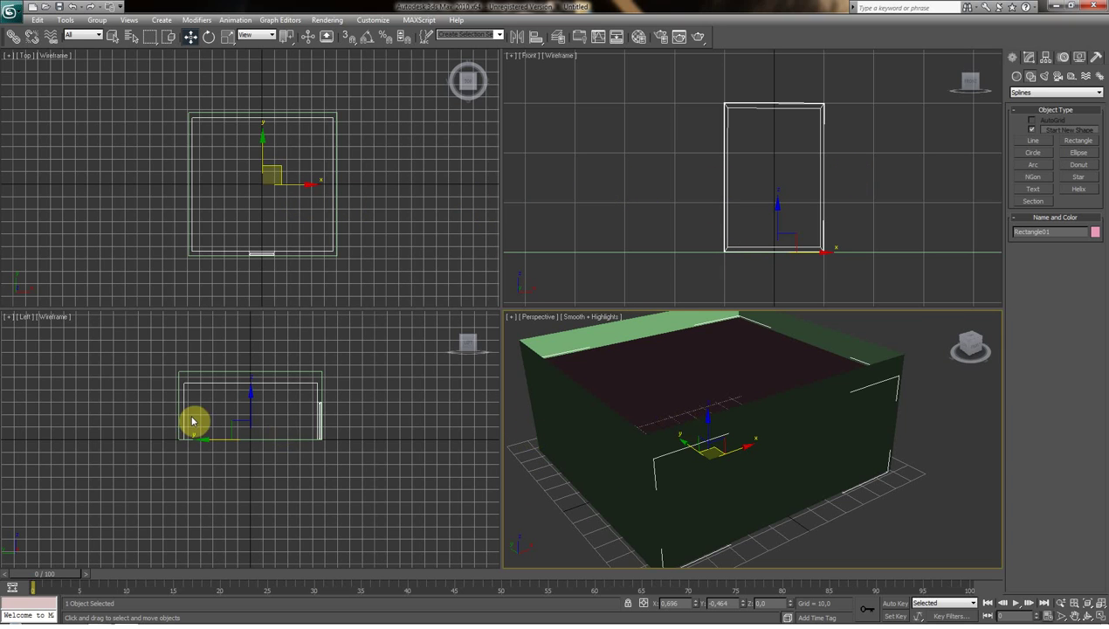
pyautogui.click(251, 400)
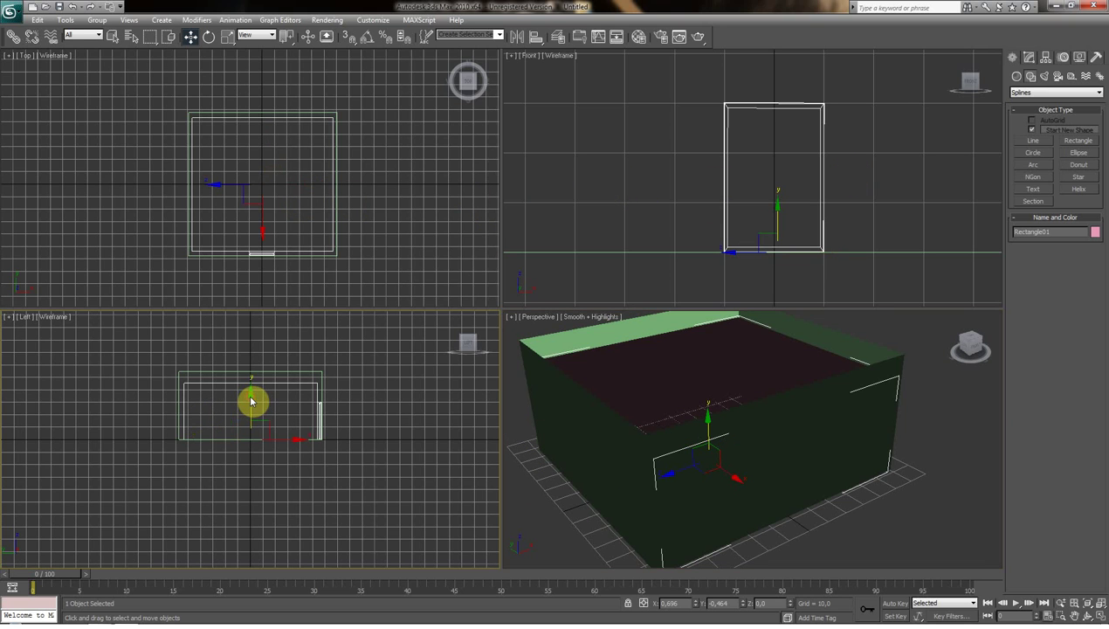
pyautogui.moveTo(249, 395); pyautogui.dragTo(249, 390)
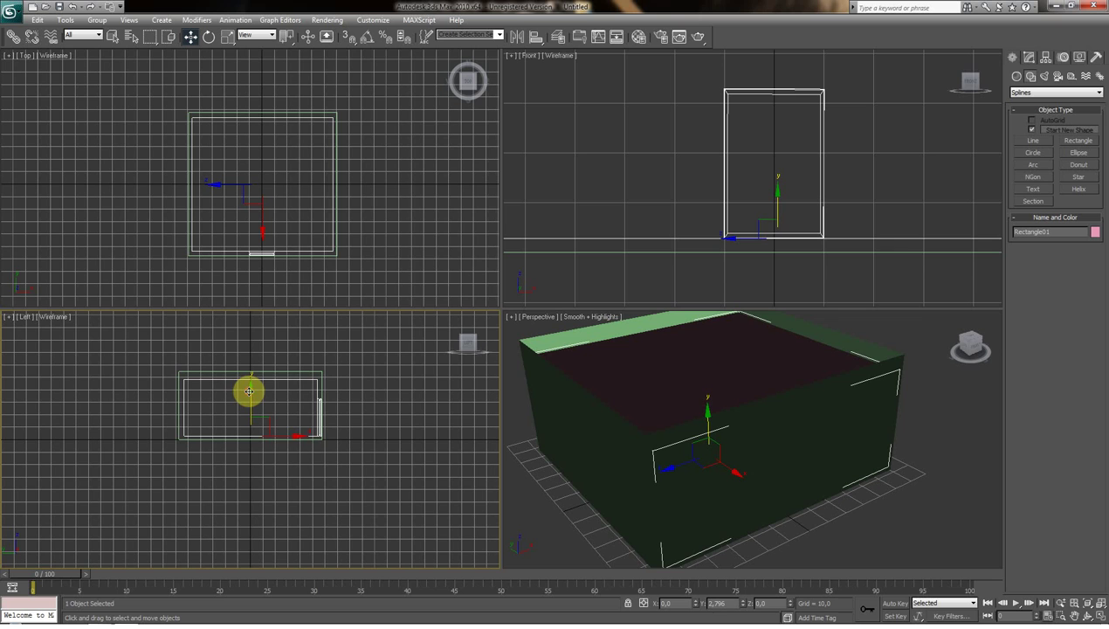
pyautogui.moveTo(467, 342)
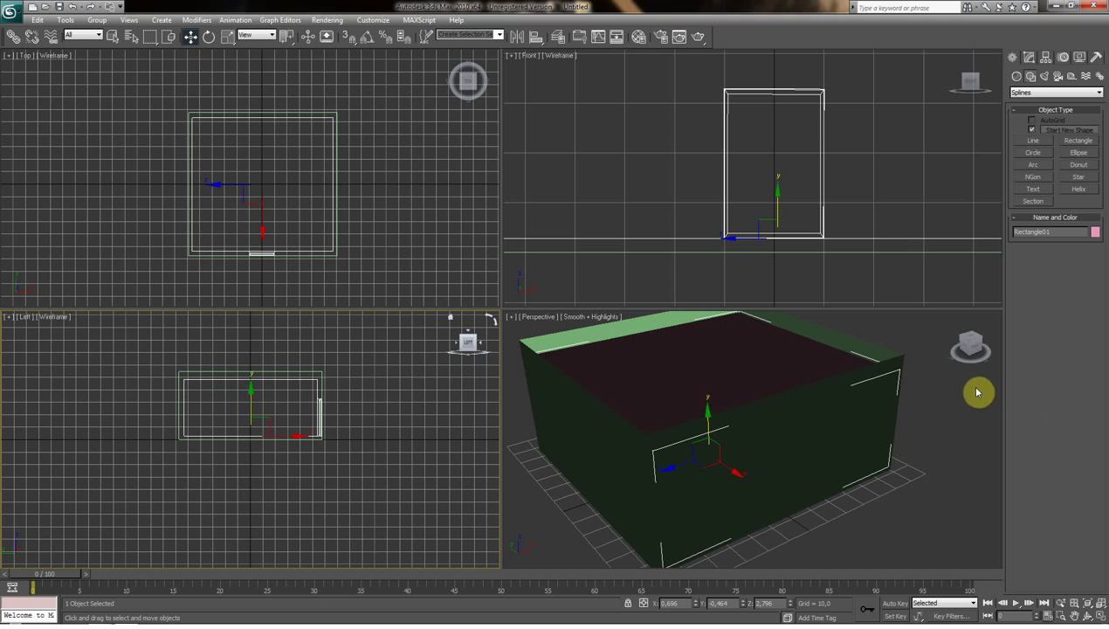
pyautogui.click(120, 40)
# Select Rectangle02 and enter its Editable Poly Polygon sub-object level.
pyautogui.click(619, 472)
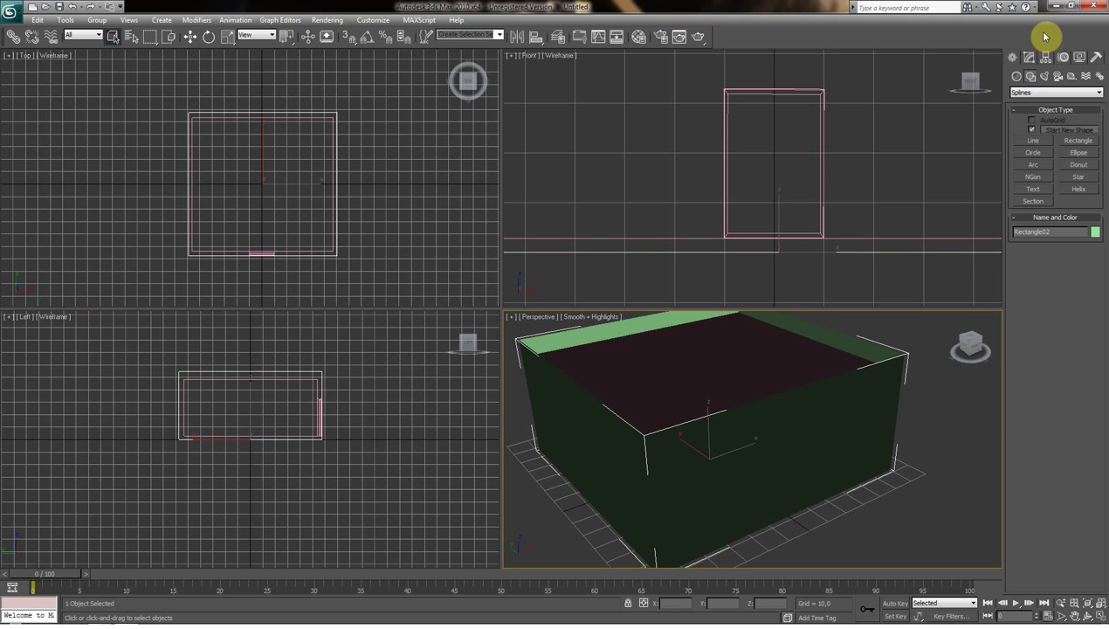
pyautogui.click(1032, 57)
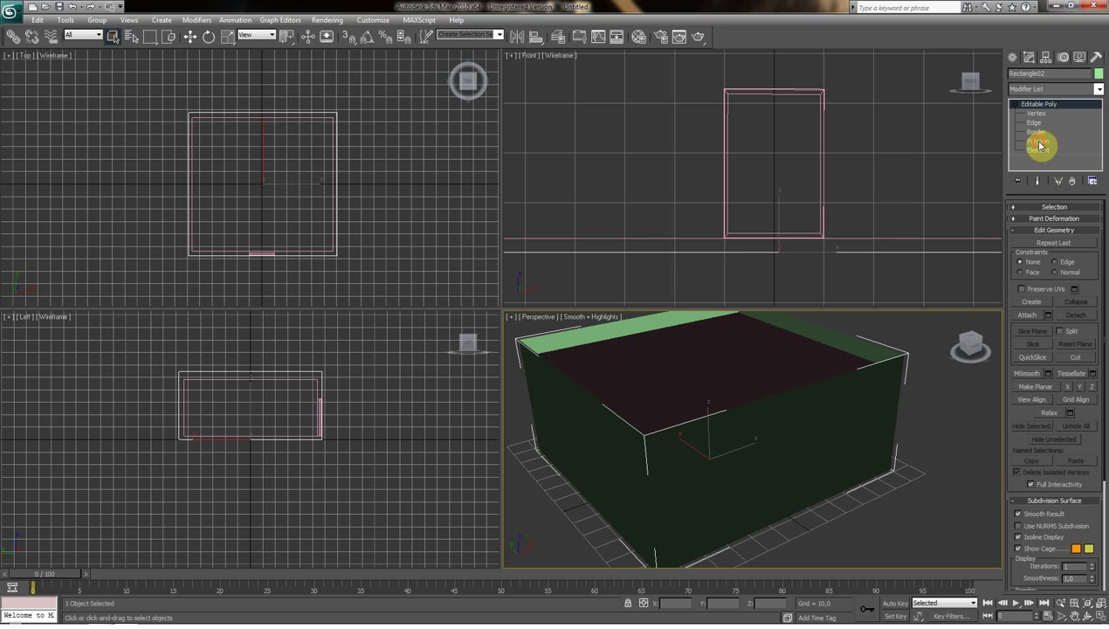
pyautogui.click(1038, 142)
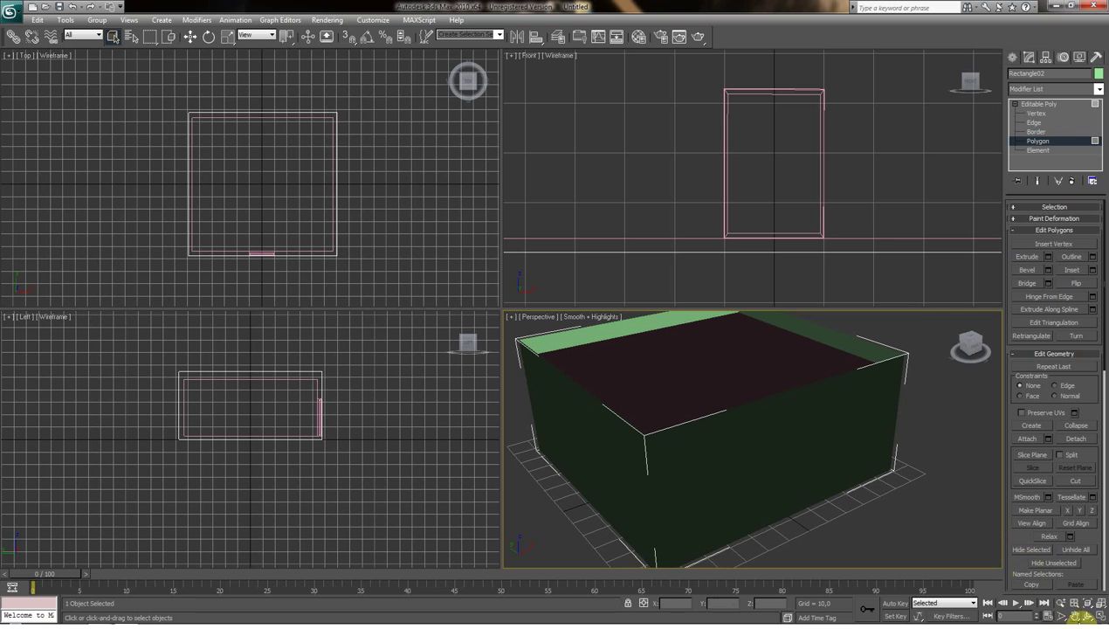
# In the maximized Front view, Cut edges on Rectangle02's front face tracing the door outline.
pyautogui.click(1076, 617)
pyautogui.moveTo(848, 165); pyautogui.dragTo(851, 217)
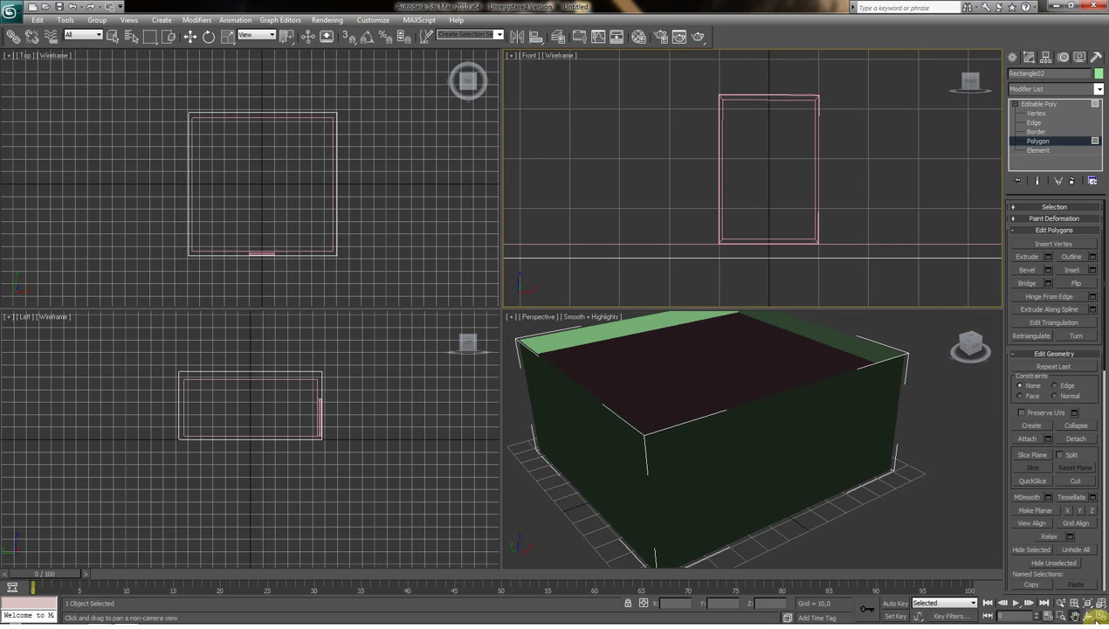
pyautogui.click(1099, 618)
pyautogui.scroll(-1, 709, 324)
pyautogui.scroll(-1, 712, 324)
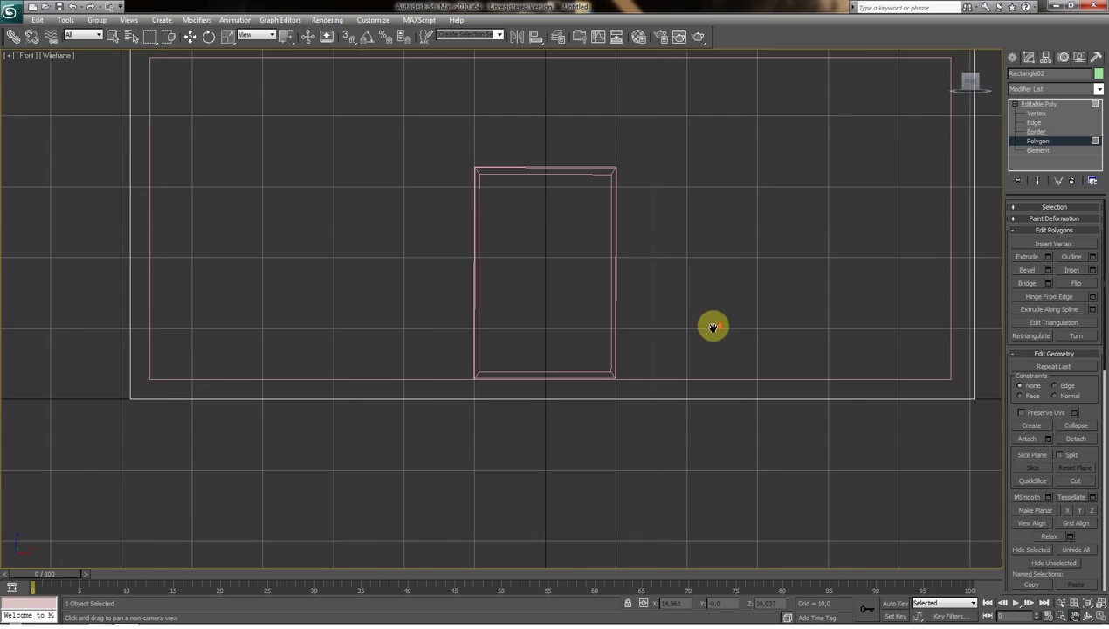
pyautogui.scroll(-1, 689, 319)
pyautogui.scroll(1, 675, 312)
pyautogui.moveTo(673, 309); pyautogui.dragTo(671, 322)
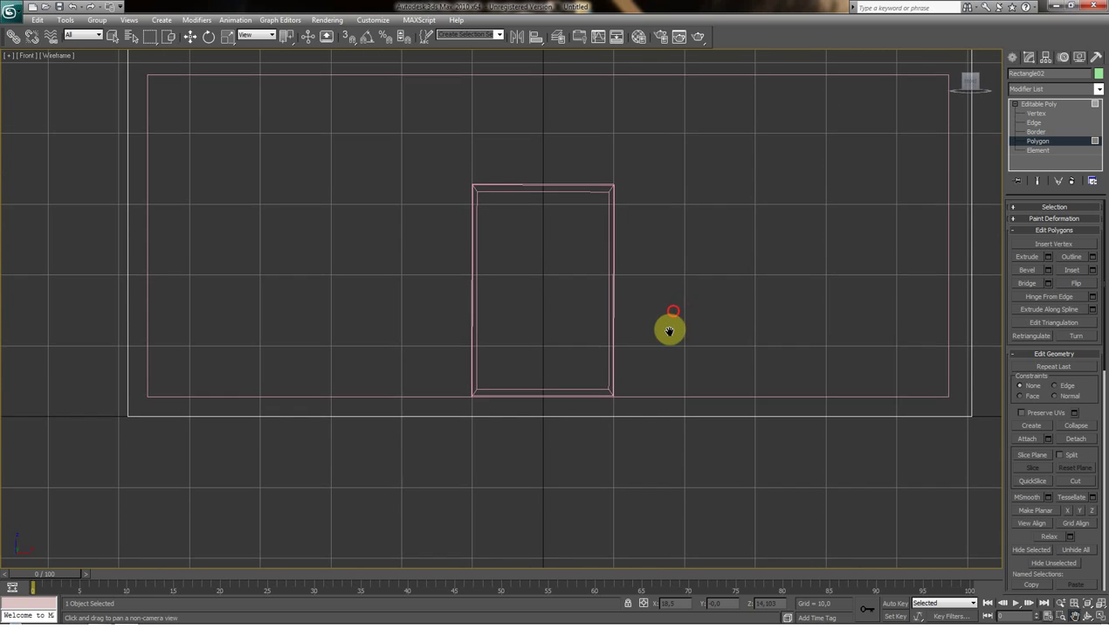
pyautogui.click(1075, 481)
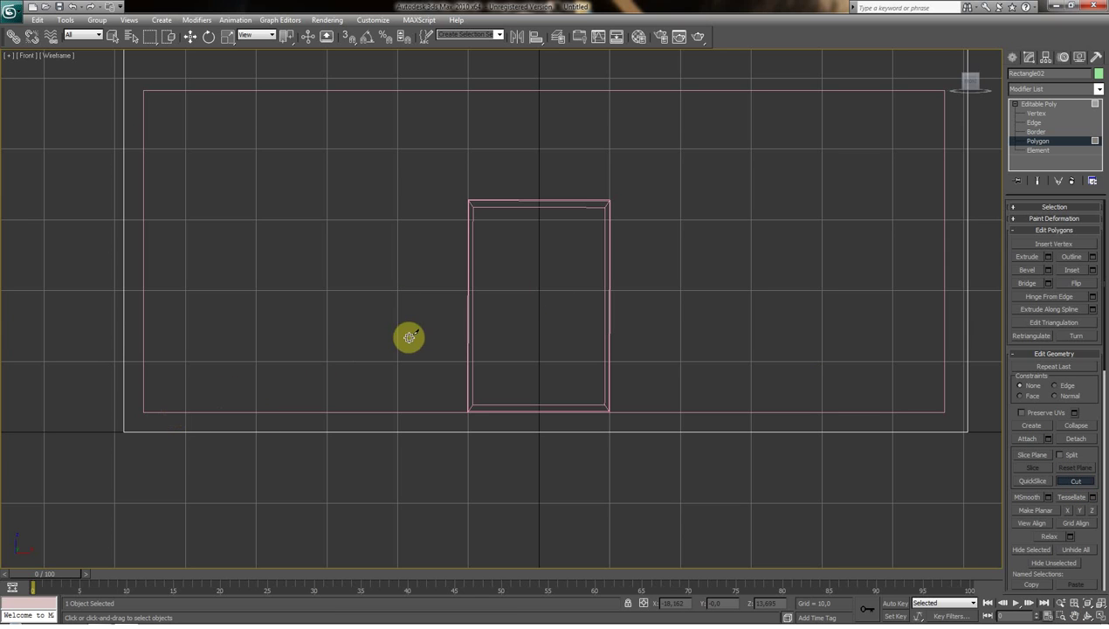
pyautogui.click(468, 411)
pyautogui.click(469, 201)
pyautogui.click(609, 201)
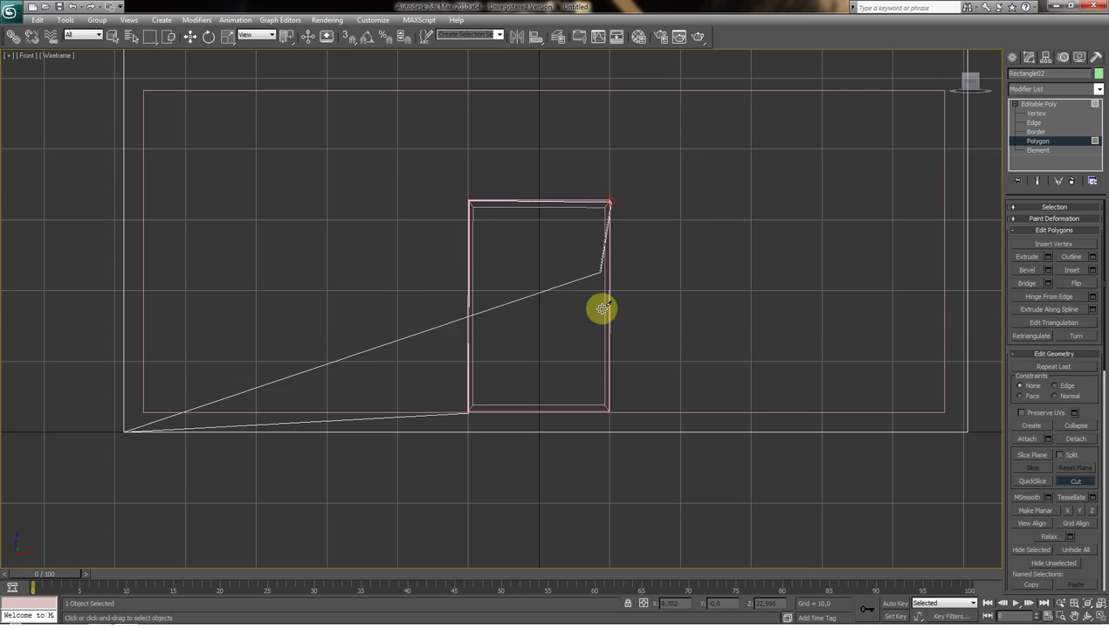
pyautogui.click(611, 411)
pyautogui.click(610, 411)
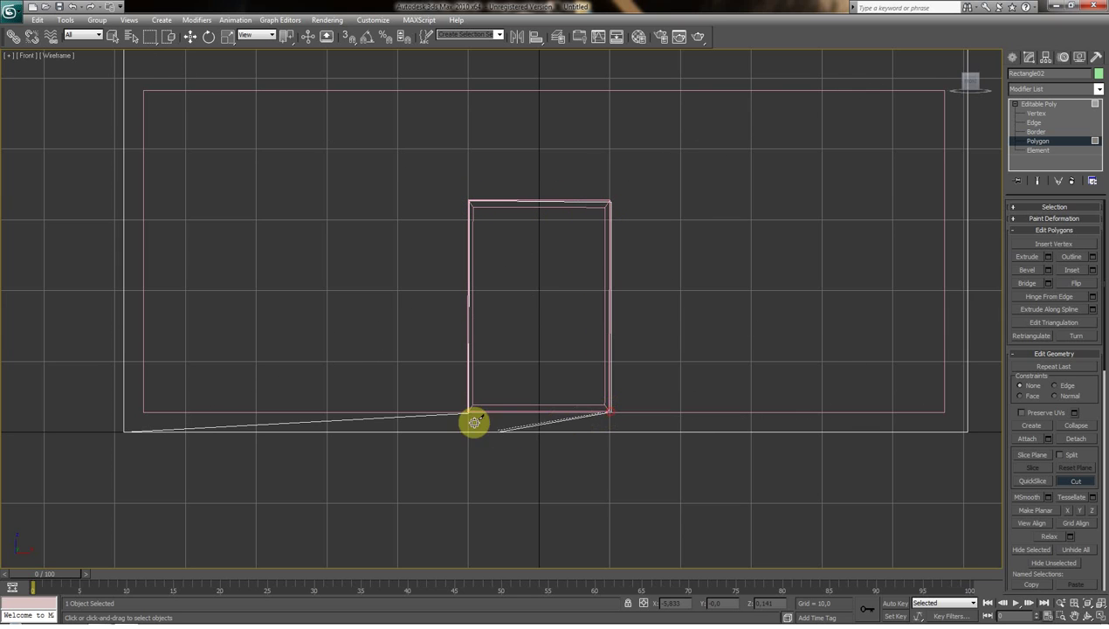
# Cut an edge from the door's lower-left corner to the face's outer lower-left corner.
pyautogui.click(469, 411)
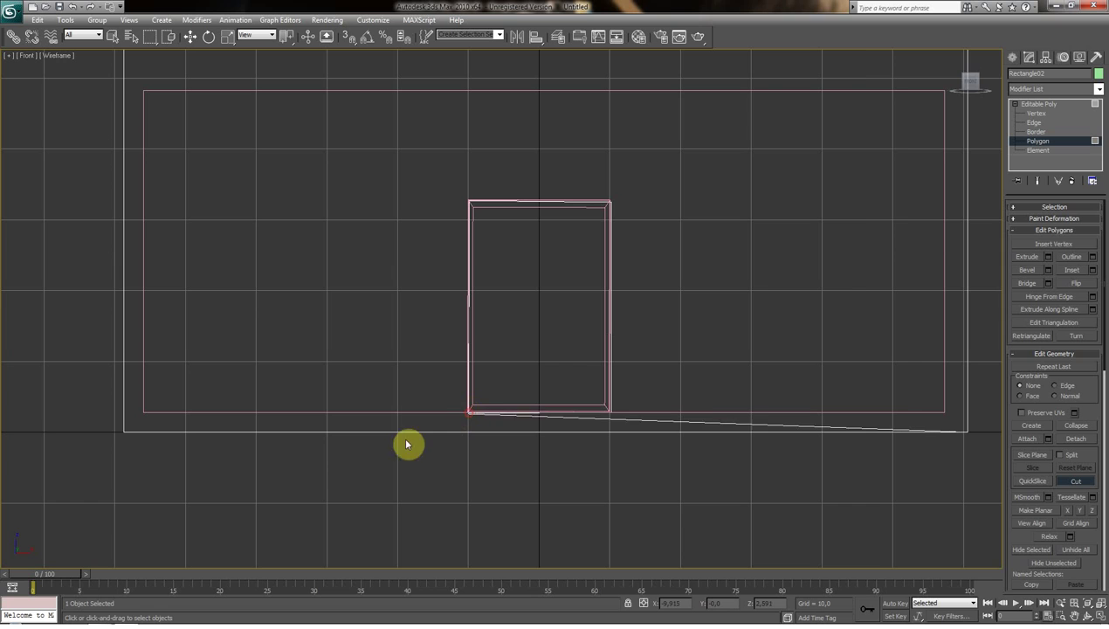
pyautogui.click(123, 431)
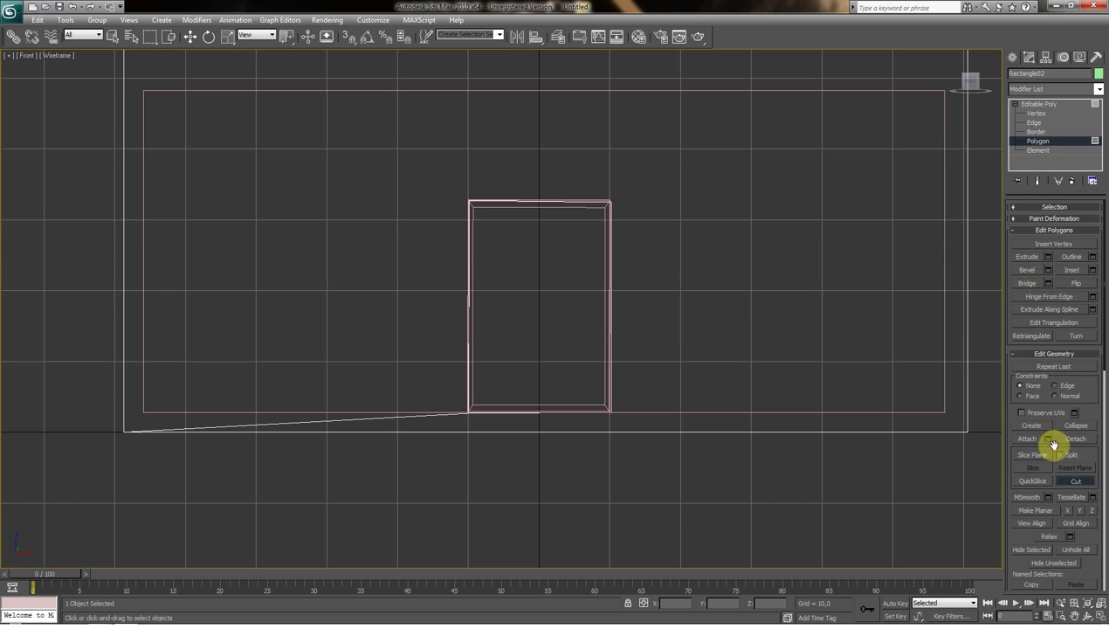
pyautogui.click(1075, 480)
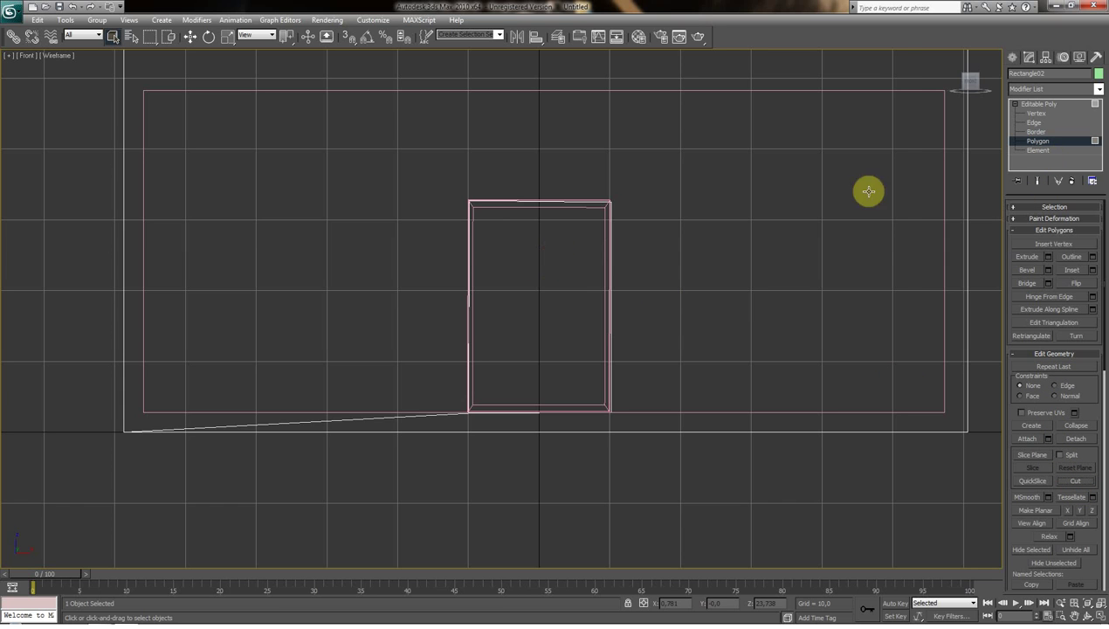
pyautogui.click(572, 269)
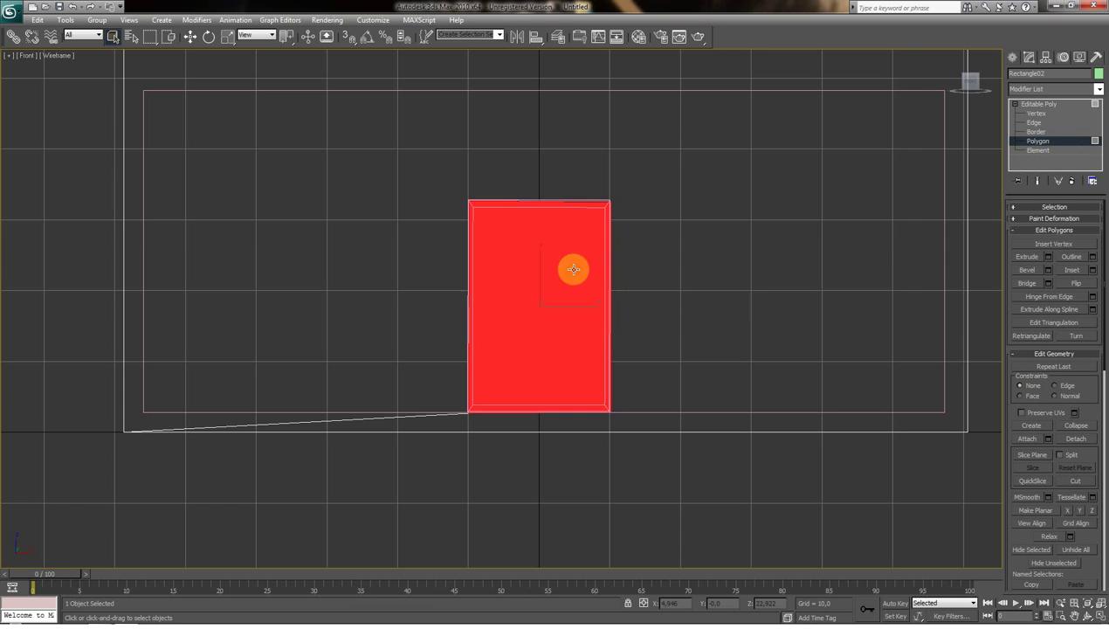
pyautogui.click(538, 339)
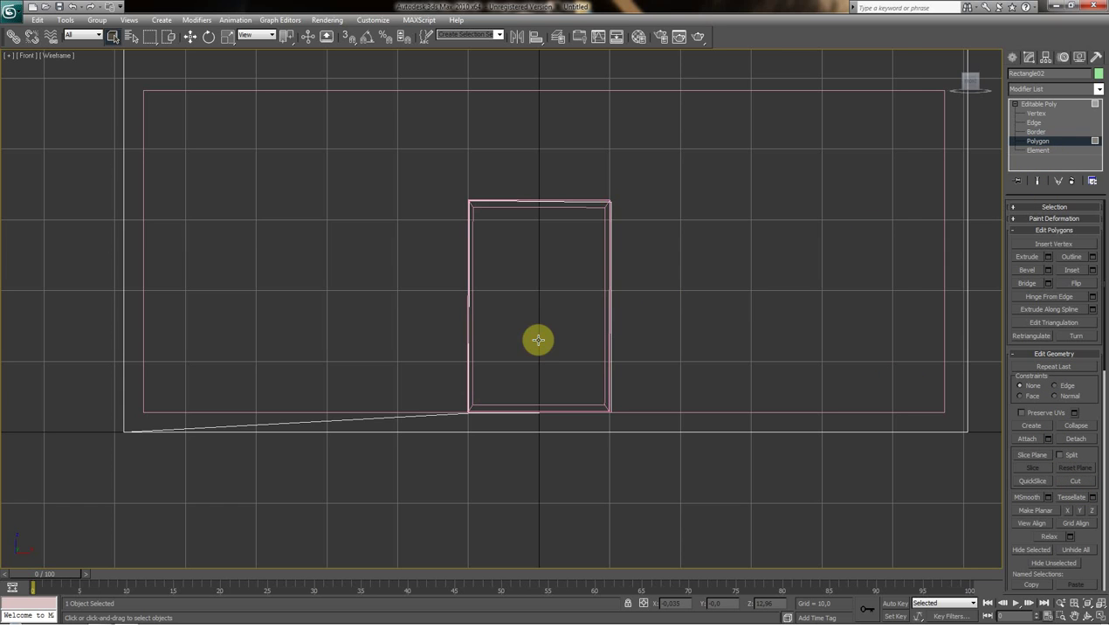
pyautogui.click(1100, 616)
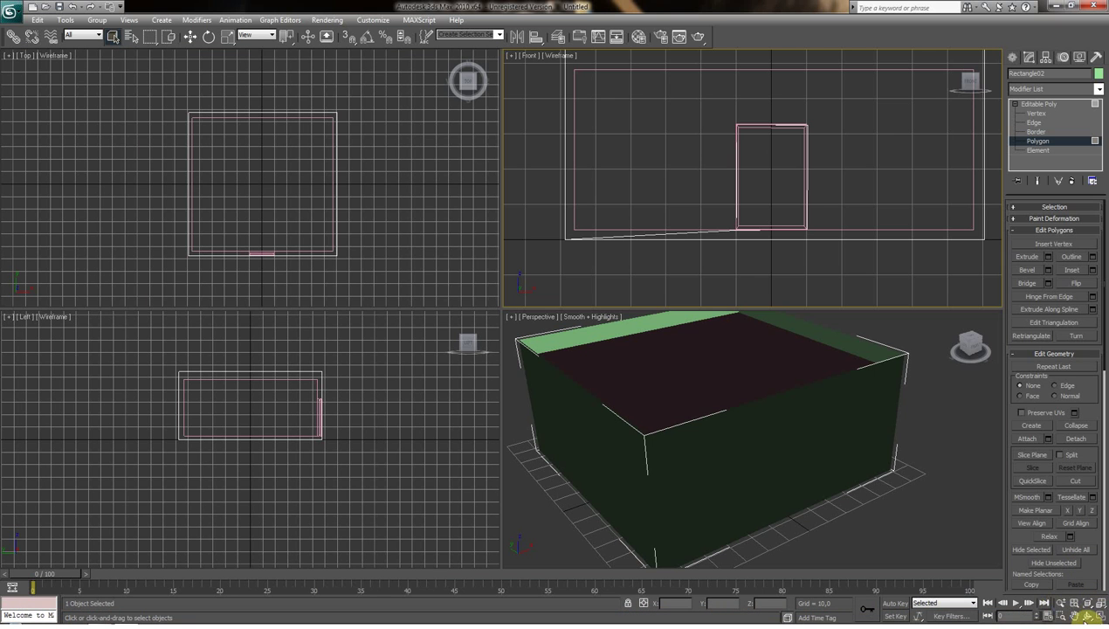
pyautogui.hotkey('ctrl', 'r')
# Mirror the selection across the Y axis instead of X.
pyautogui.moveTo(898, 516)
pyautogui.mouseDown()
pyautogui.moveTo(753, 537)
pyautogui.moveTo(789, 455)
pyautogui.moveTo(732, 451)
pyautogui.moveTo(847, 441)
pyautogui.moveTo(851, 421)
pyautogui.moveTo(783, 440)
pyautogui.moveTo(777, 419)
pyautogui.moveTo(787, 419)
pyautogui.moveTo(746, 406)
pyautogui.mouseUp()
pyautogui.scroll(-5, 780, 425)
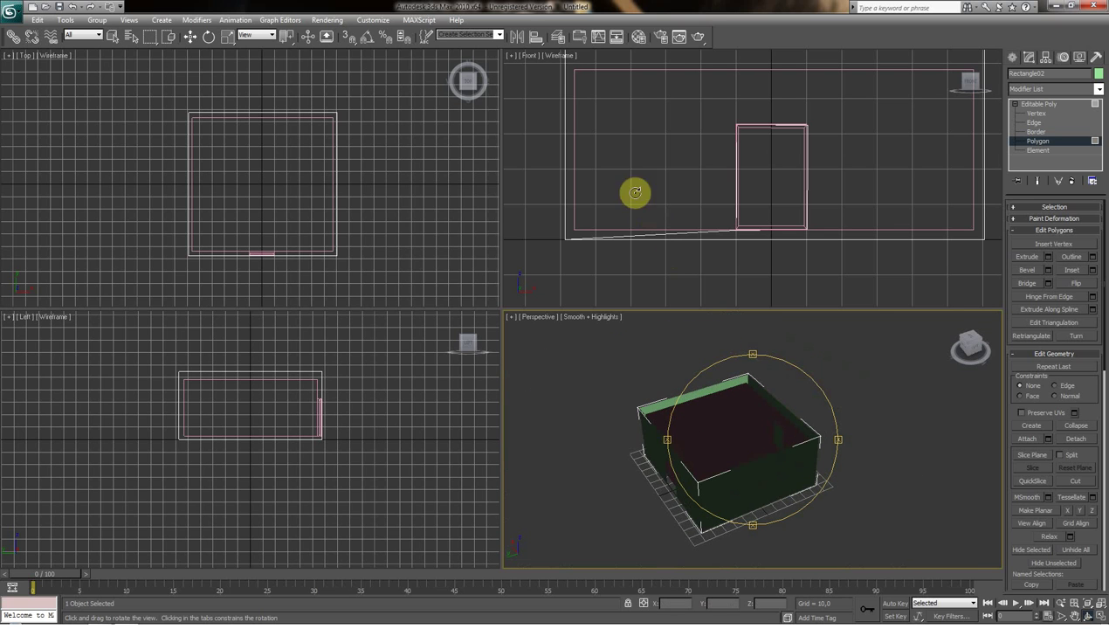
pyautogui.click(528, 38)
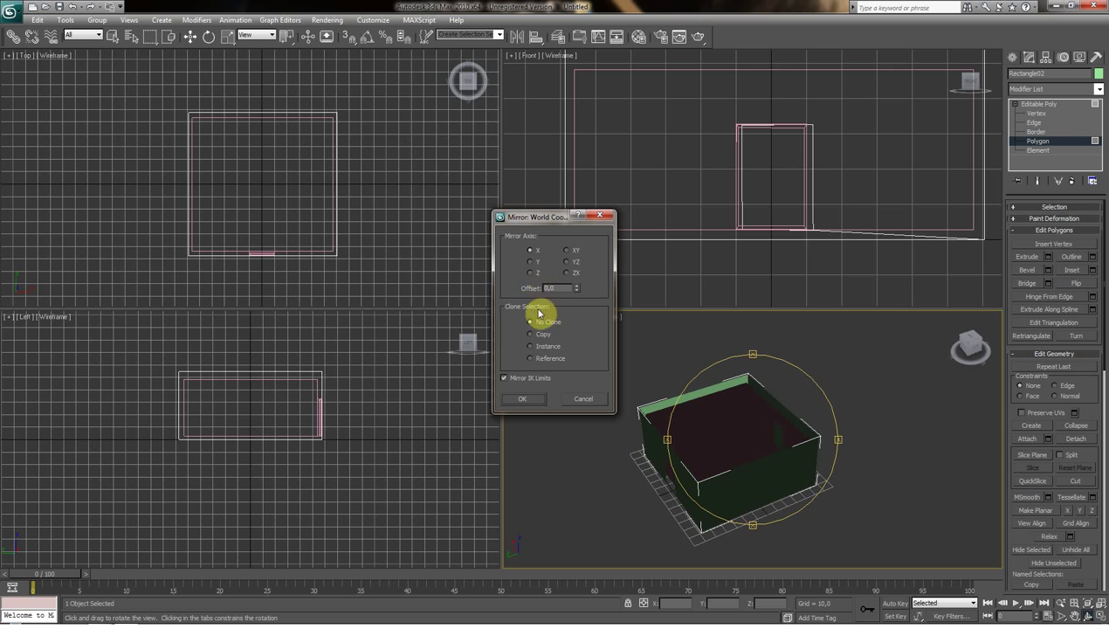
pyautogui.click(579, 398)
pyautogui.click(1012, 60)
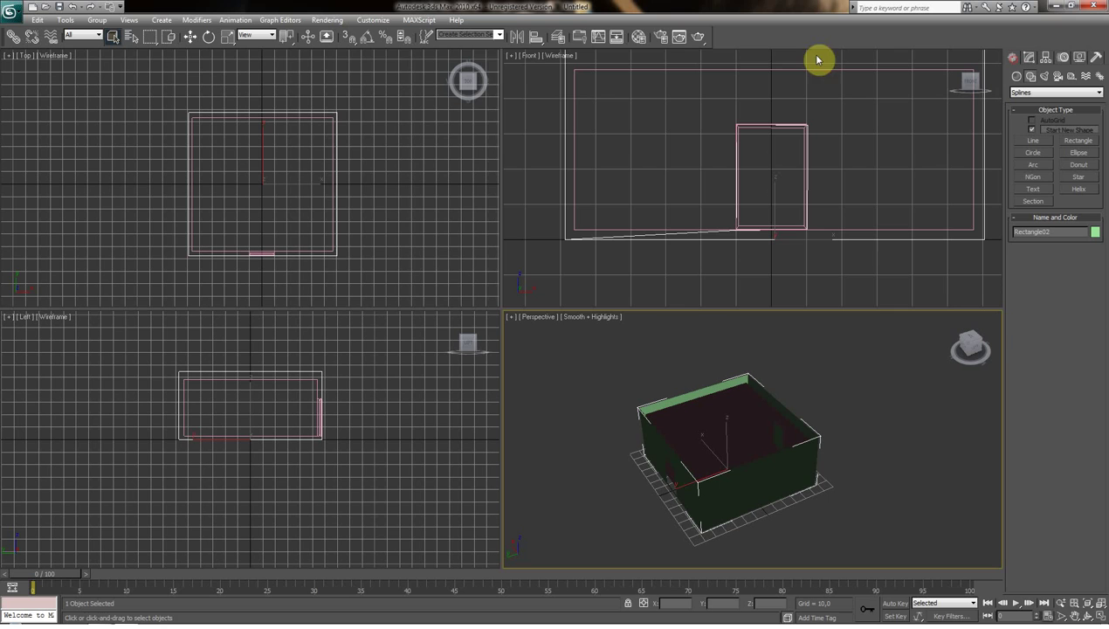
pyautogui.click(518, 39)
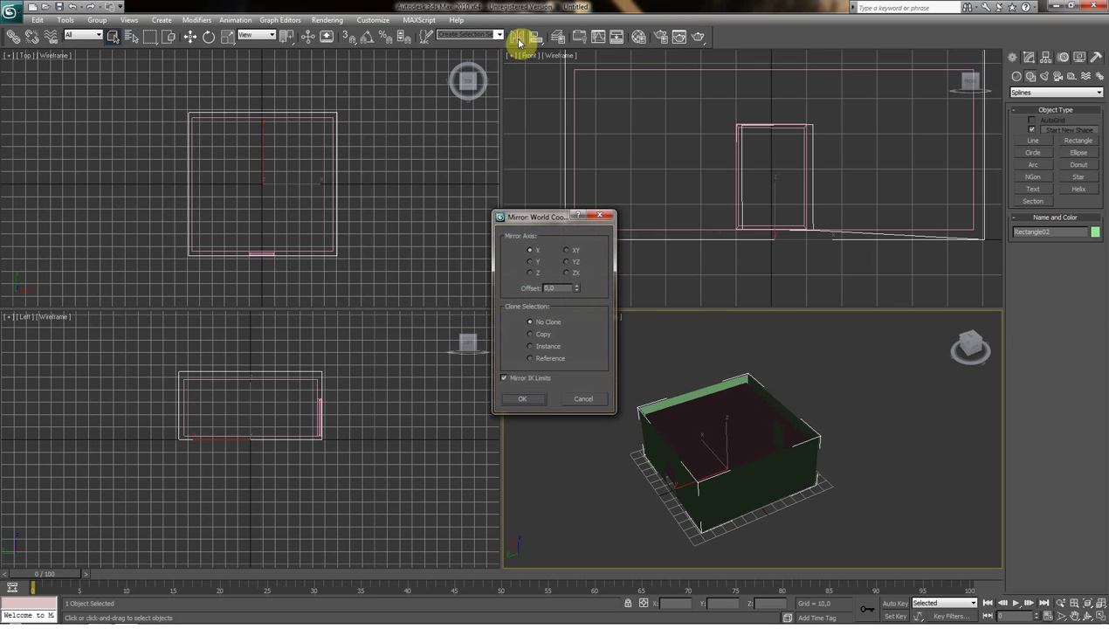
pyautogui.click(528, 262)
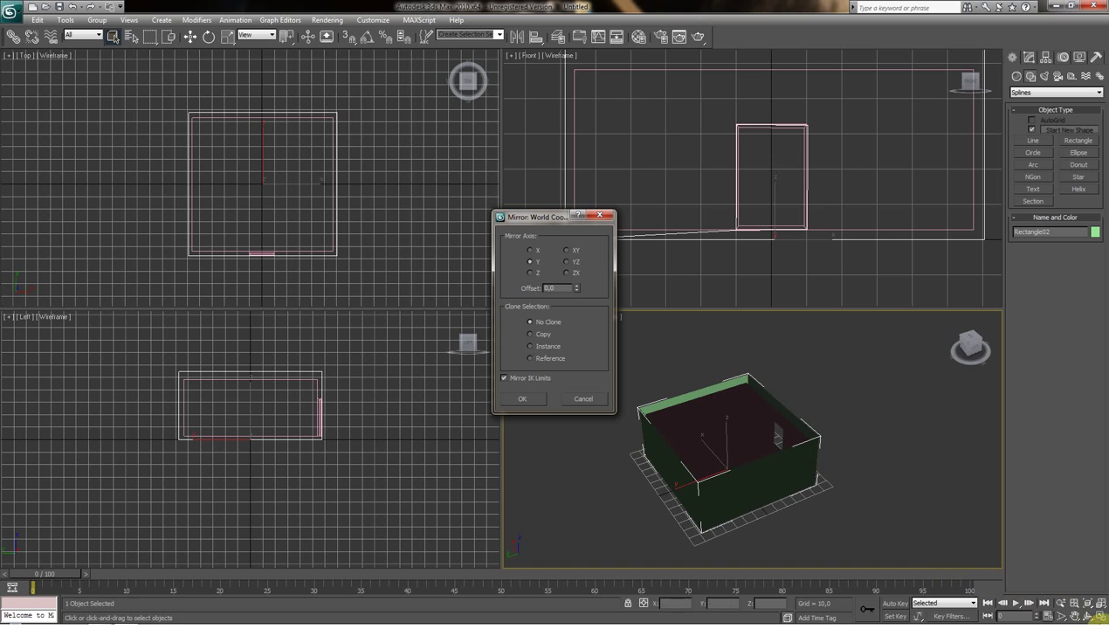
pyautogui.click(534, 401)
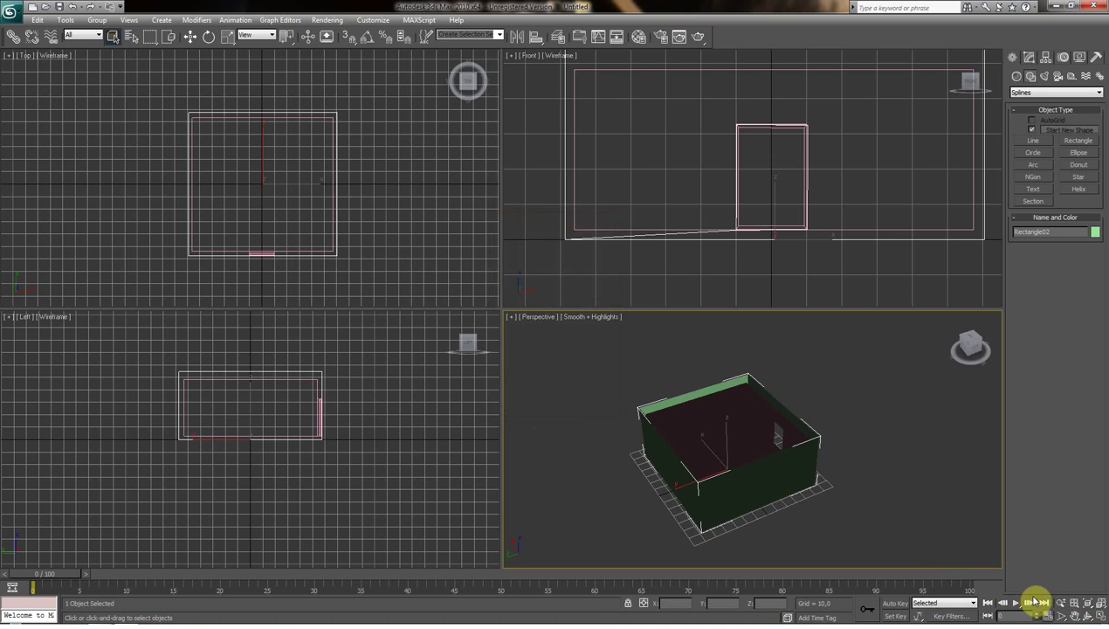
# Swing Perspective toward the front wall, then maximize the Front view centred on the door frame.
pyautogui.click(1081, 611)
pyautogui.moveTo(674, 416); pyautogui.dragTo(532, 383)
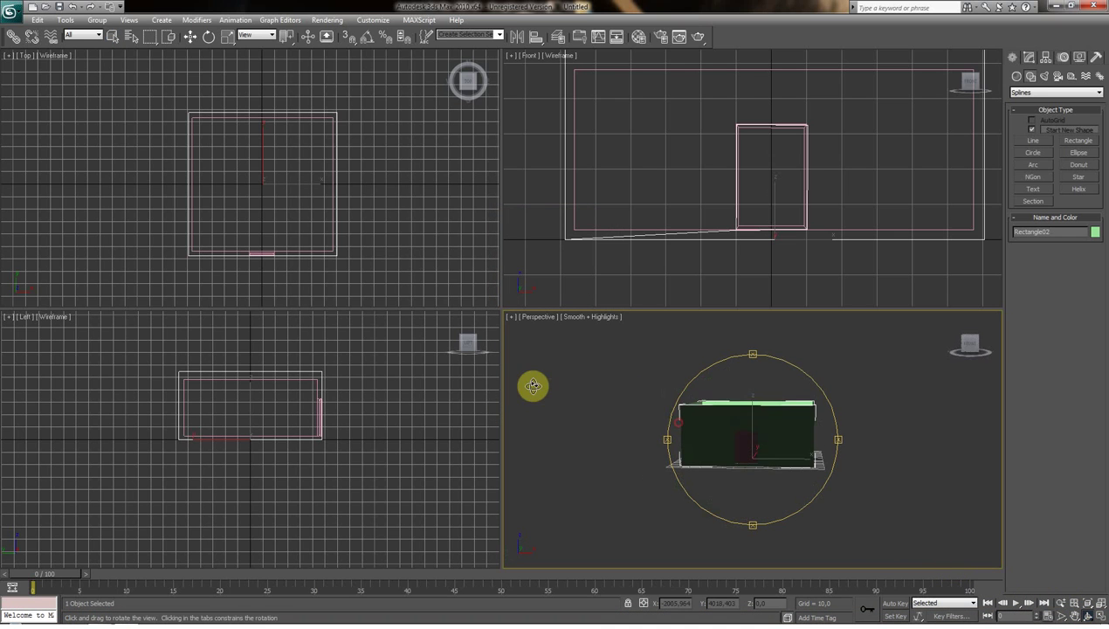
pyautogui.scroll(5, 698, 434)
pyautogui.moveTo(783, 467)
pyautogui.mouseDown()
pyautogui.moveTo(753, 443)
pyautogui.moveTo(862, 478)
pyautogui.moveTo(797, 466)
pyautogui.moveTo(927, 464)
pyautogui.moveTo(852, 447)
pyautogui.moveTo(750, 453)
pyautogui.moveTo(711, 443)
pyautogui.moveTo(698, 412)
pyautogui.mouseUp()
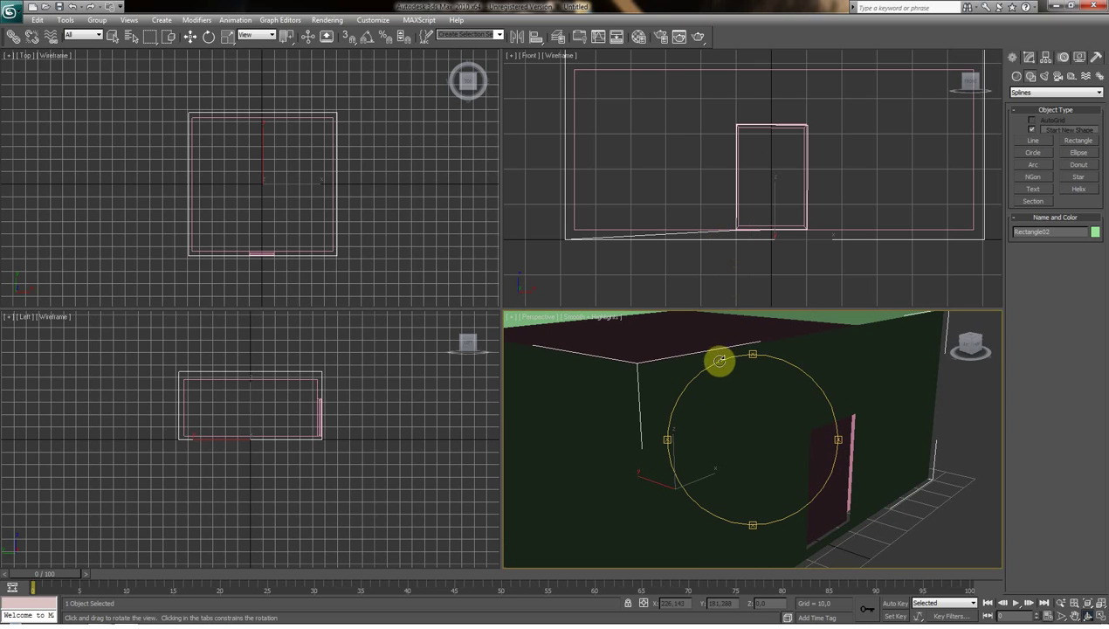
pyautogui.click(1072, 617)
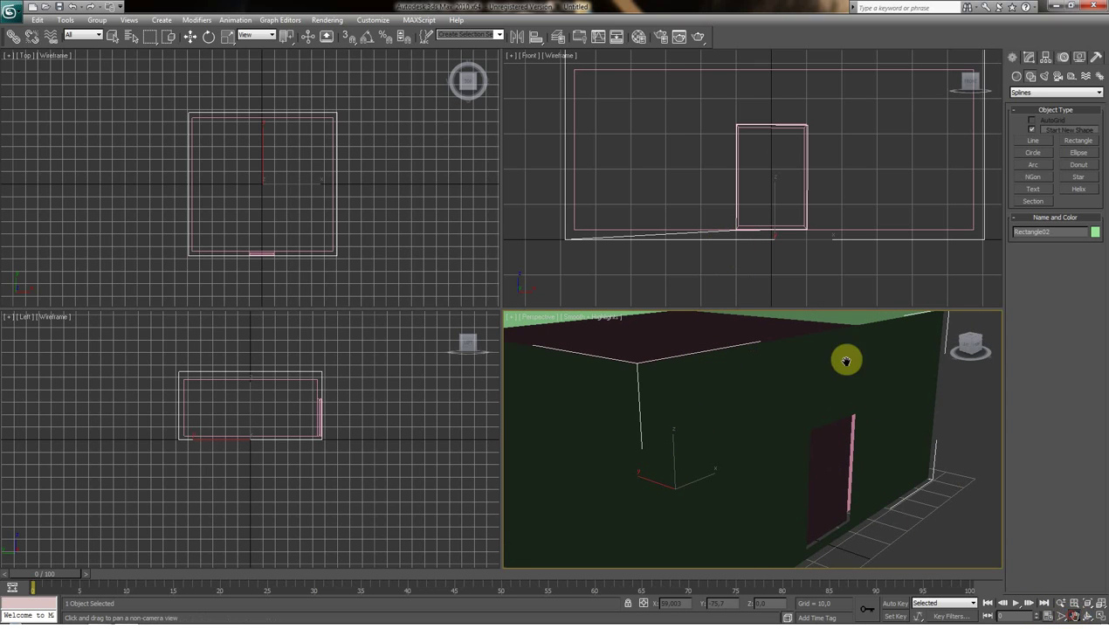
pyautogui.moveTo(791, 255); pyautogui.dragTo(786, 262)
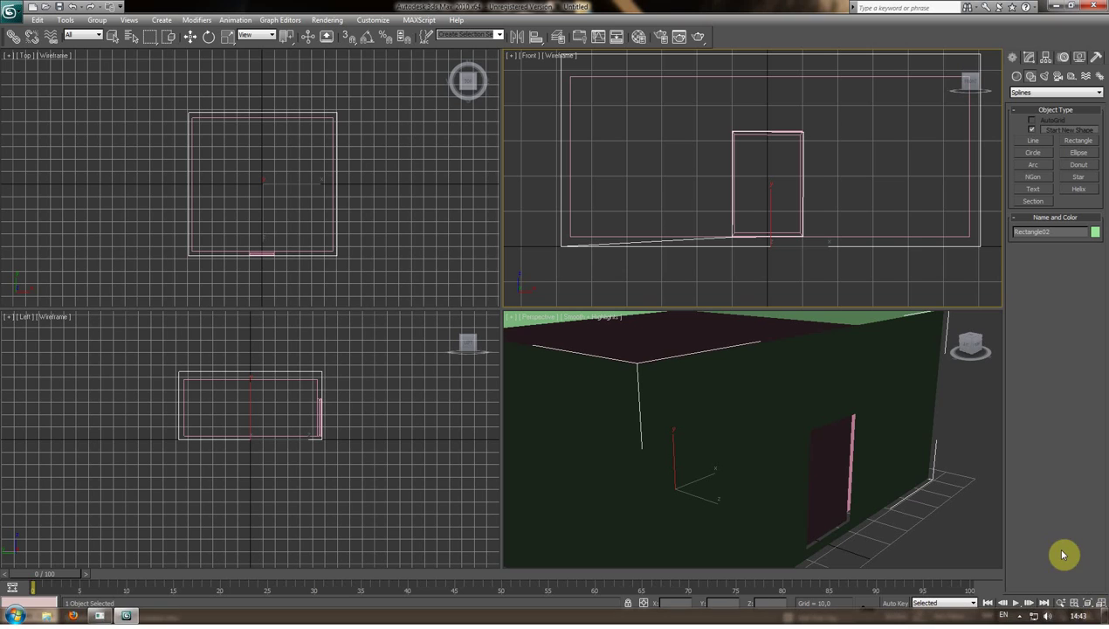
pyautogui.click(1099, 616)
pyautogui.moveTo(693, 280); pyautogui.dragTo(664, 307)
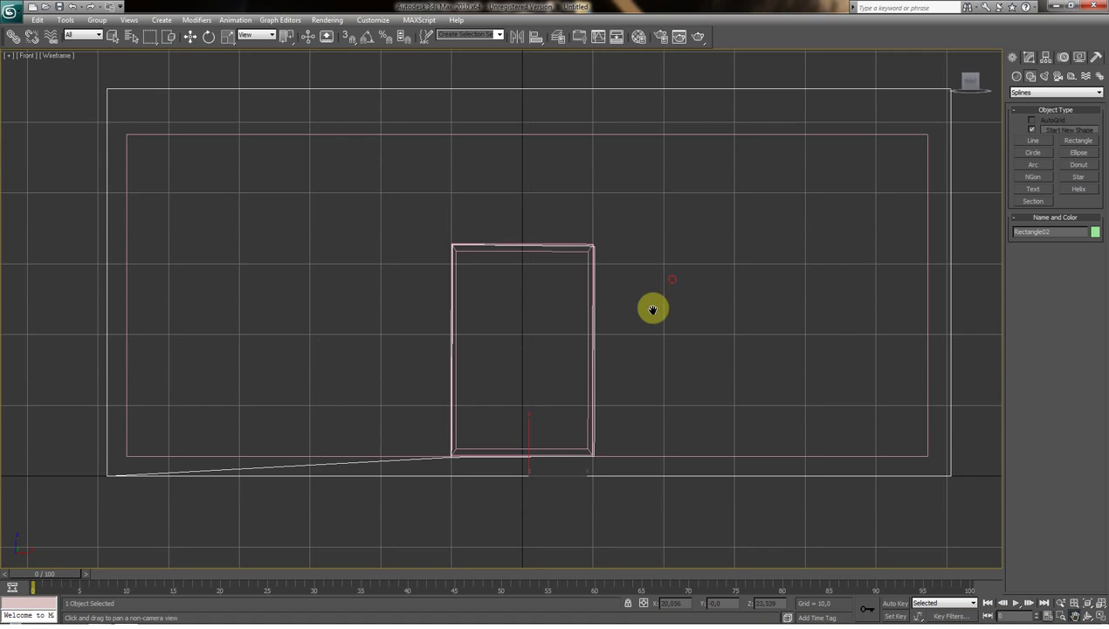
# At Rectangle02's Vertex level, move the top-left corner vertex slightly left onto the frame.
pyautogui.scroll(5, 593, 288)
pyautogui.moveTo(524, 262); pyautogui.dragTo(532, 264)
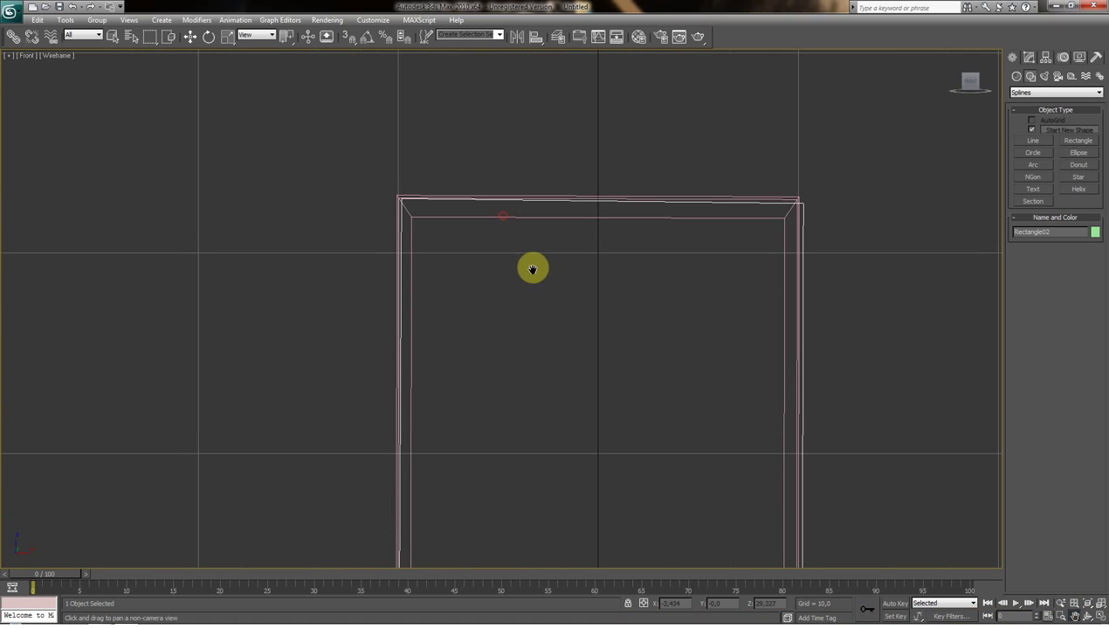
pyautogui.click(1029, 57)
pyautogui.click(1035, 113)
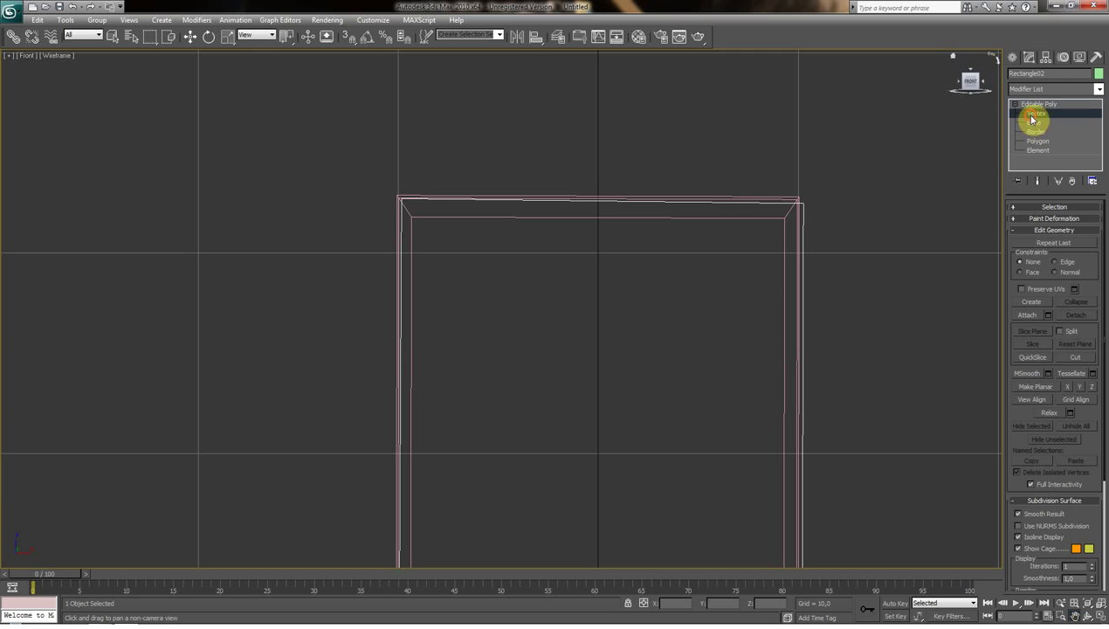
pyautogui.click(399, 200)
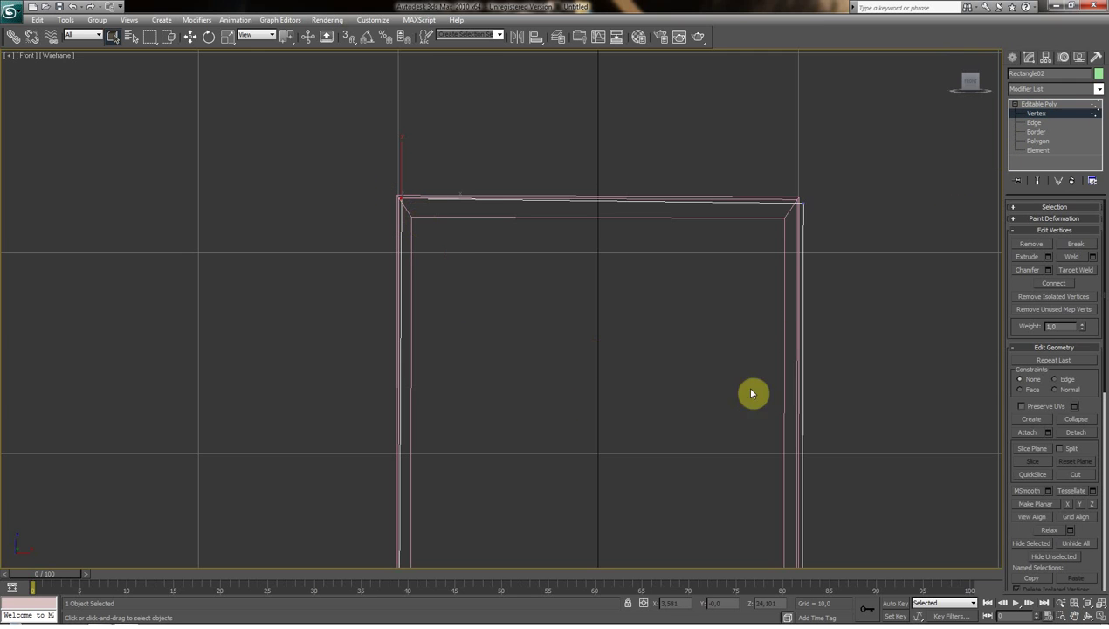
pyautogui.click(1060, 608)
pyautogui.moveTo(356, 144); pyautogui.dragTo(428, 230)
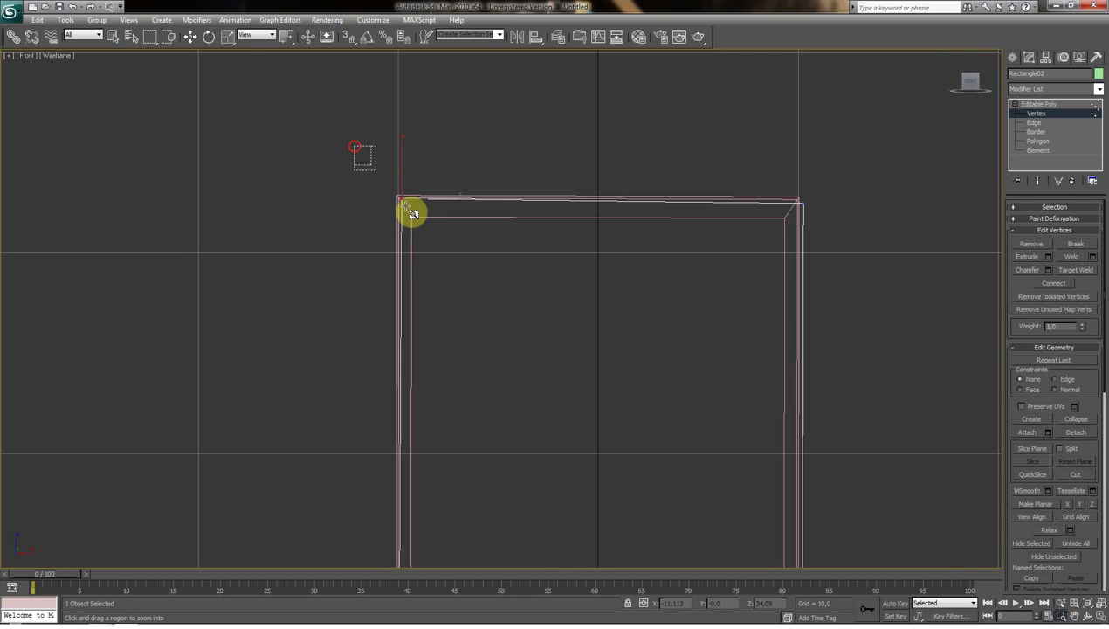
pyautogui.click(190, 40)
pyautogui.moveTo(577, 340); pyautogui.dragTo(544, 353)
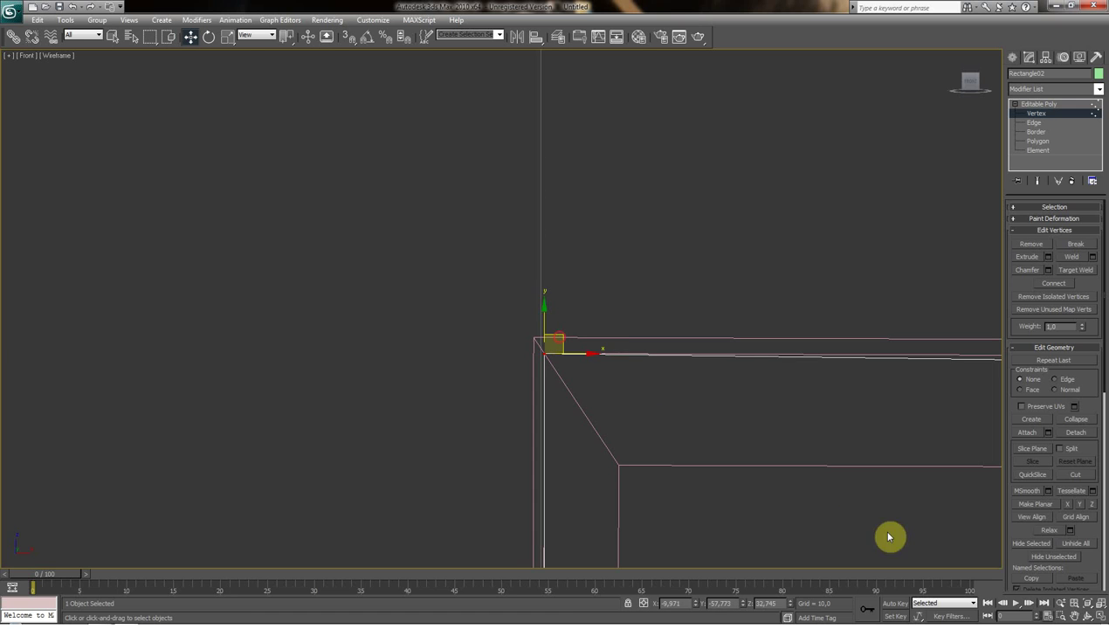
# Snap the right corner vertex onto the inner rectangle's corner.
pyautogui.click(1061, 614)
pyautogui.scroll(-5, 229, 327)
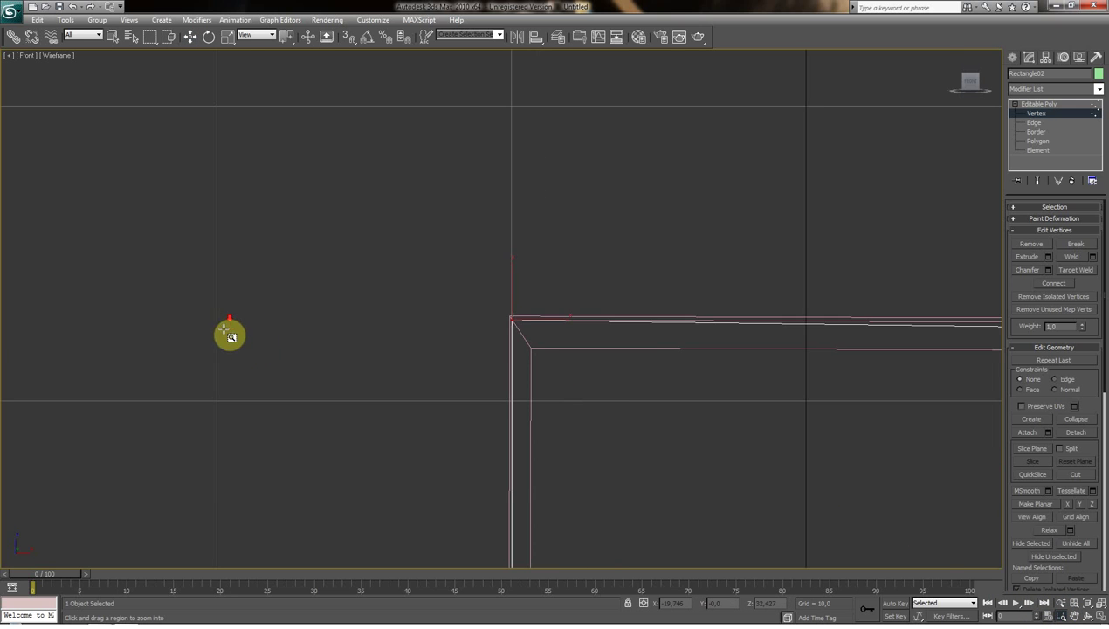
pyautogui.scroll(-2, 615, 377)
pyautogui.moveTo(790, 303); pyautogui.dragTo(819, 329)
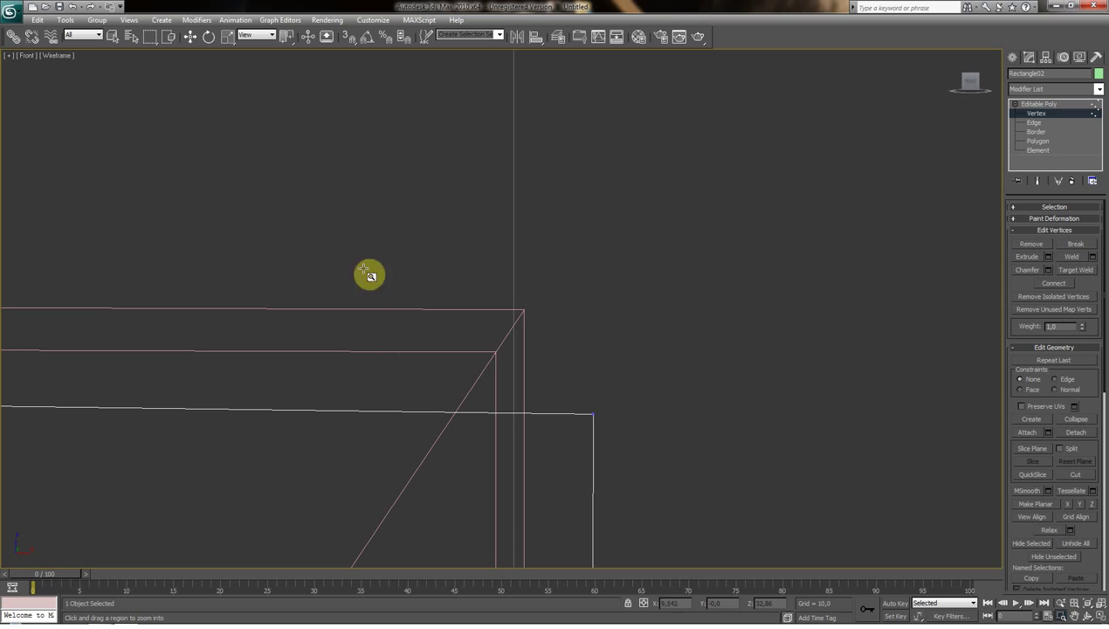
pyautogui.click(188, 41)
pyautogui.moveTo(611, 389); pyautogui.dragTo(559, 447)
pyautogui.moveTo(610, 398); pyautogui.dragTo(511, 337)
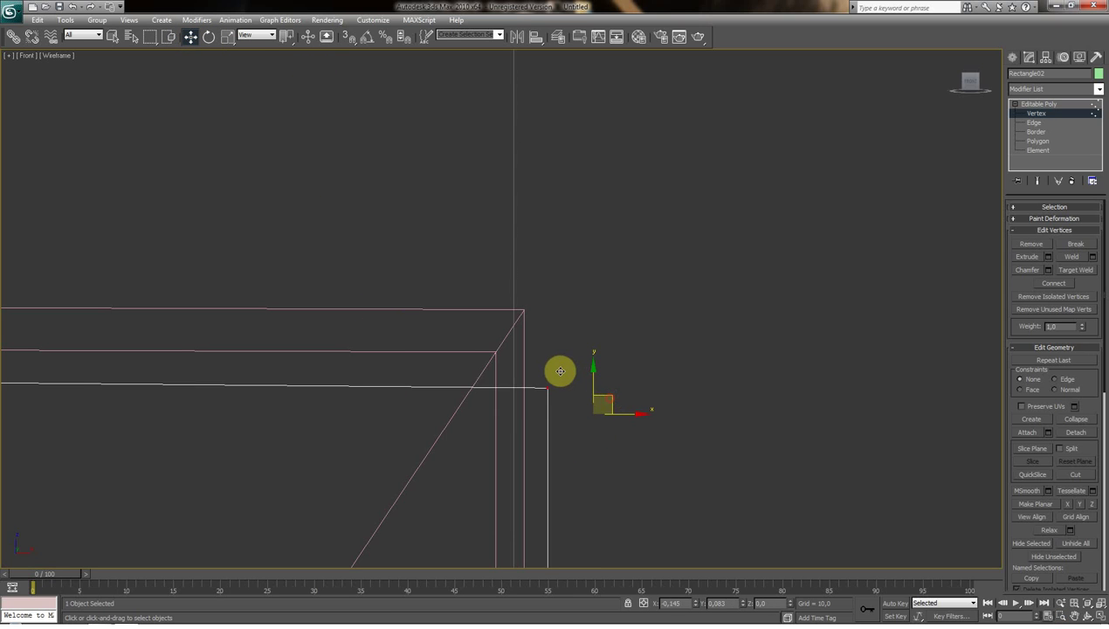
pyautogui.moveTo(511, 337); pyautogui.dragTo(512, 337)
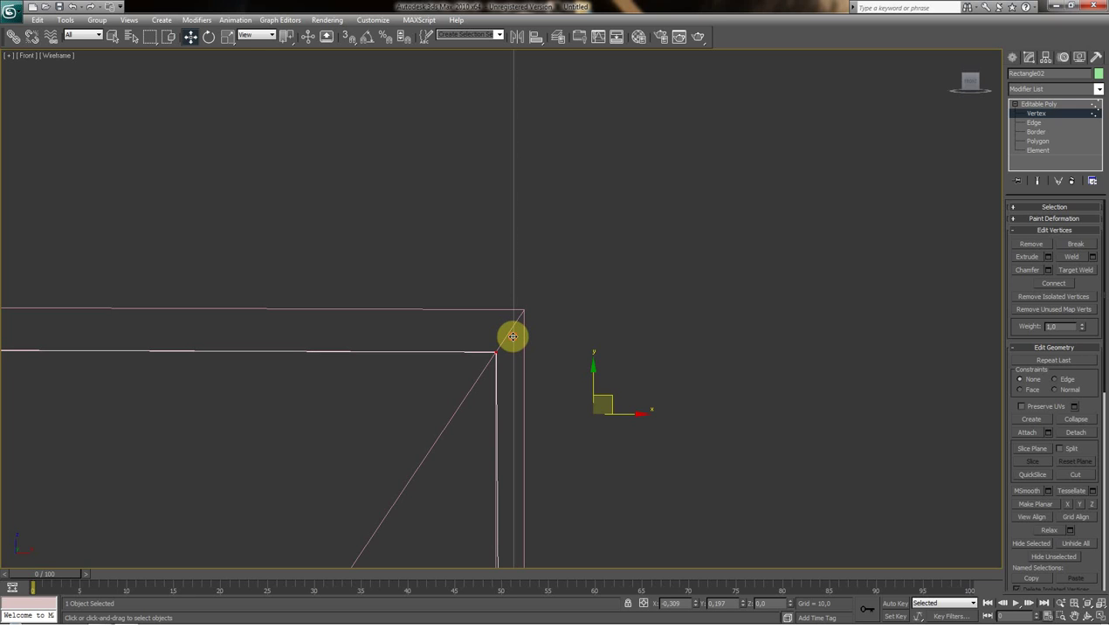
# Raise the lower-left corner vertex up to the door frame's bottom line.
pyautogui.scroll(-2, 668, 389)
pyautogui.scroll(-2, 643, 436)
pyautogui.scroll(-2, 644, 436)
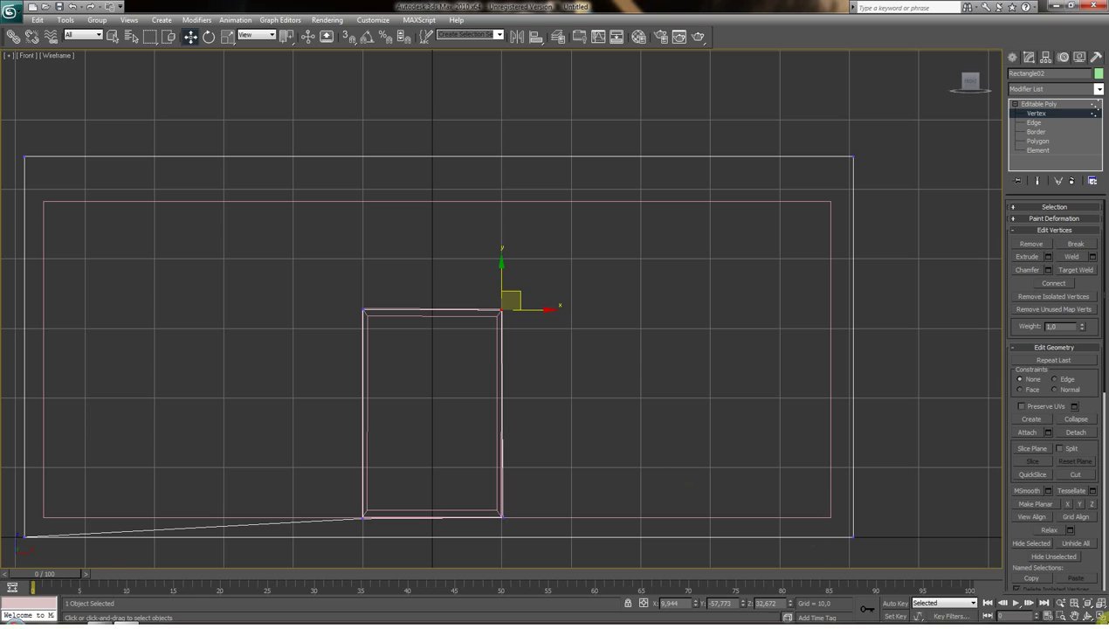
pyautogui.moveTo(1047, 615); pyautogui.dragTo(1035, 566)
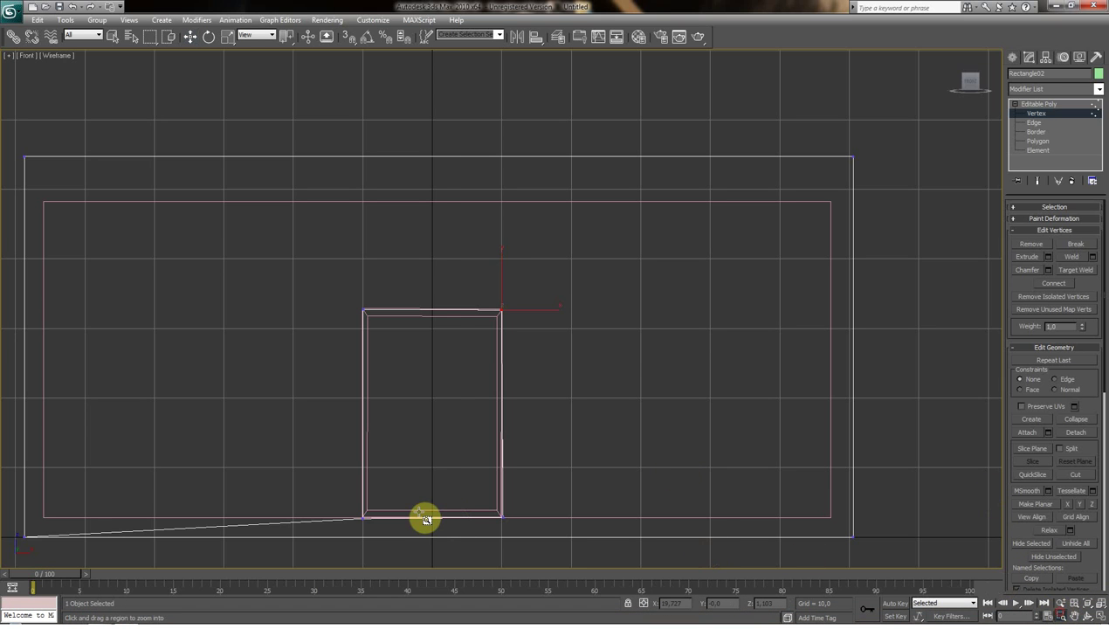
pyautogui.moveTo(384, 535); pyautogui.dragTo(384, 533)
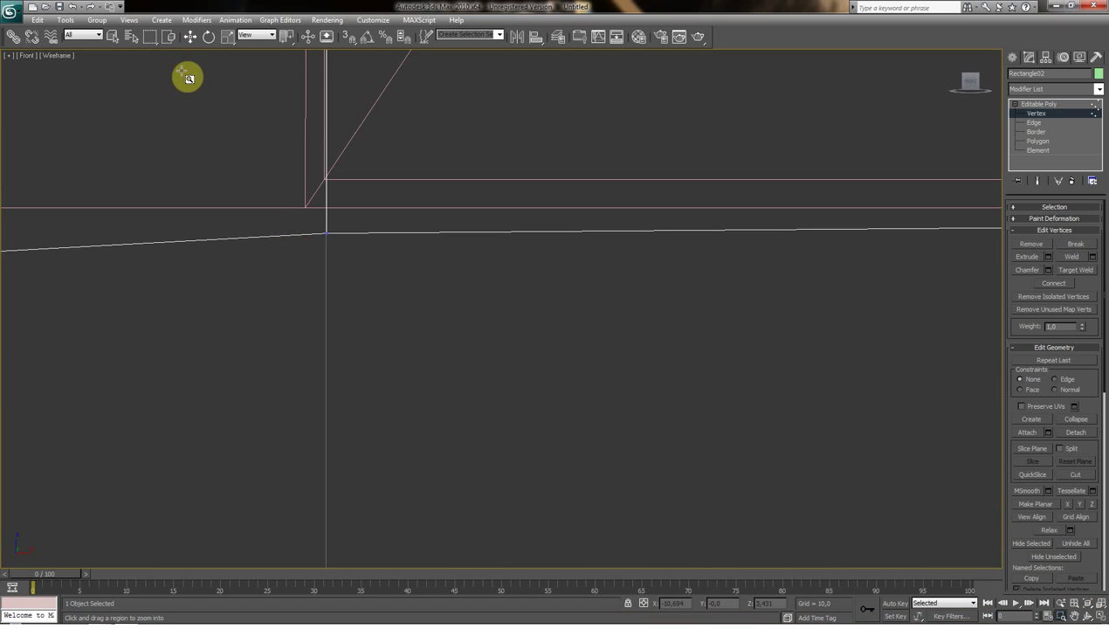
pyautogui.click(194, 39)
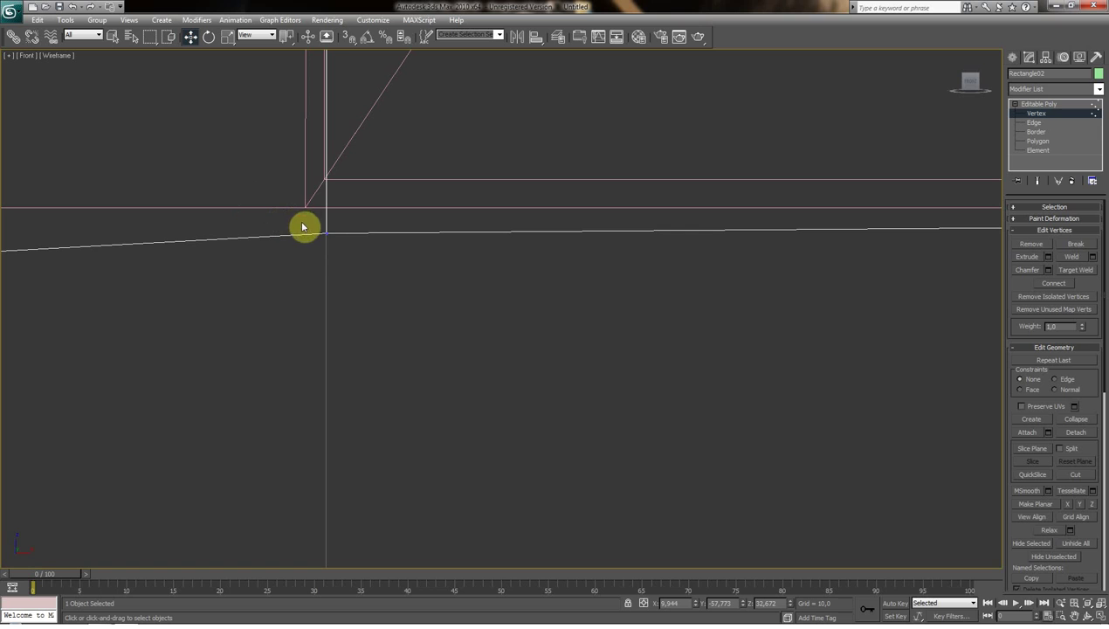
pyautogui.moveTo(342, 217); pyautogui.dragTo(341, 163)
# Move the lower-right corner vertex up-left onto the door frame.
pyautogui.scroll(-4, 530, 412)
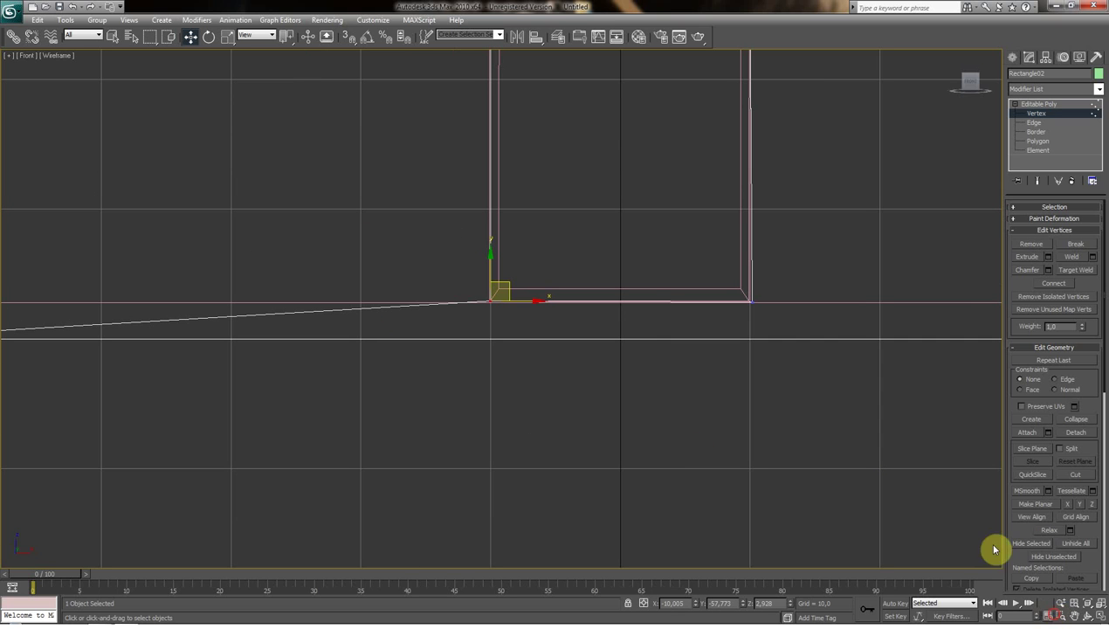
pyautogui.click(1062, 615)
pyautogui.moveTo(756, 307); pyautogui.dragTo(765, 320)
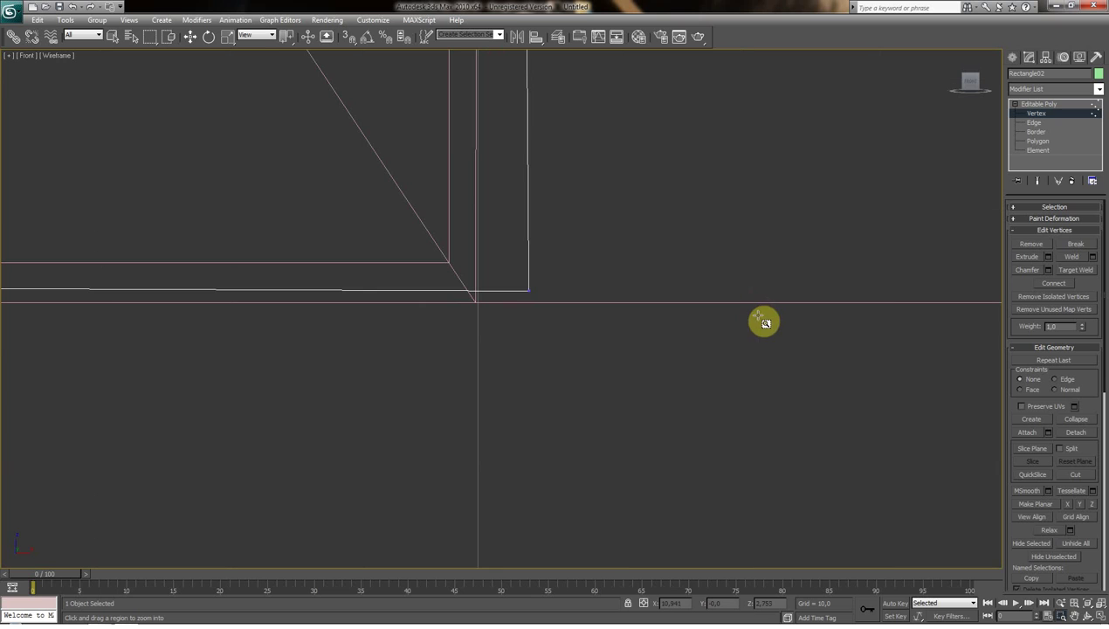
pyautogui.click(189, 36)
pyautogui.moveTo(542, 258); pyautogui.dragTo(527, 317)
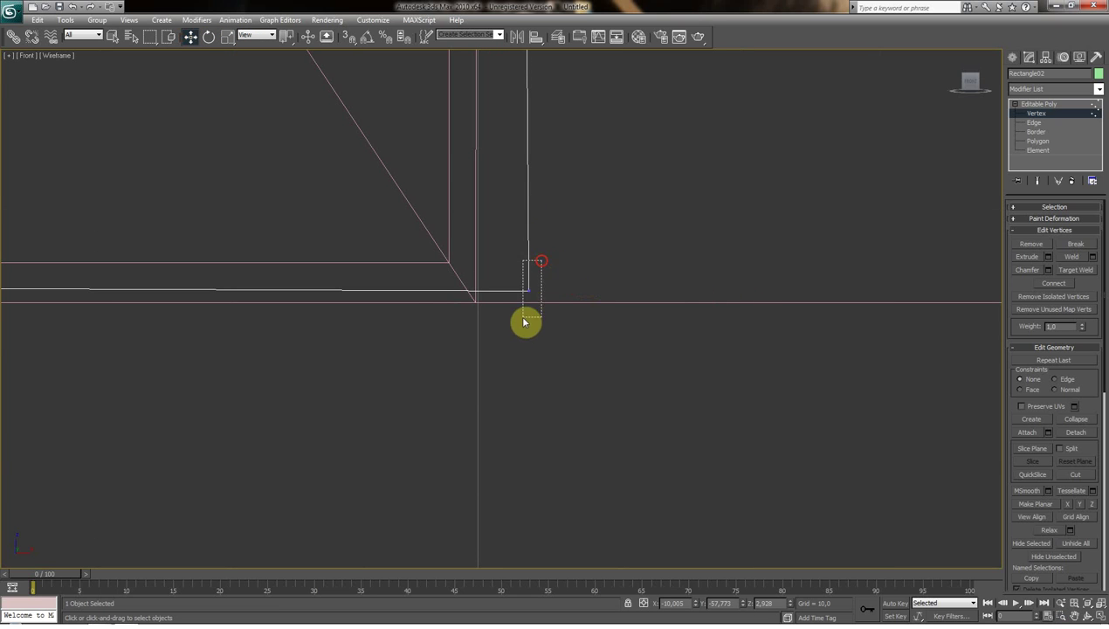
pyautogui.moveTo(544, 277); pyautogui.dragTo(475, 249)
pyautogui.scroll(-2, 475, 250)
pyautogui.scroll(-3, 516, 294)
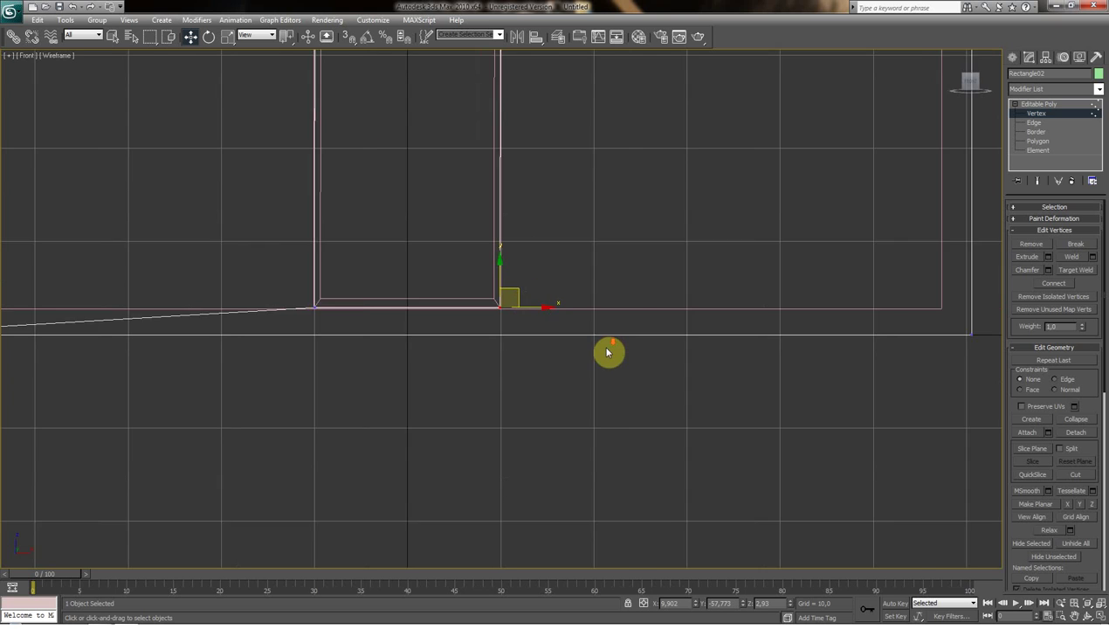
# Maximize the Perspective view and show it in wireframe to inspect the door opening.
pyautogui.click(1101, 618)
pyautogui.moveTo(736, 432); pyautogui.dragTo(735, 432)
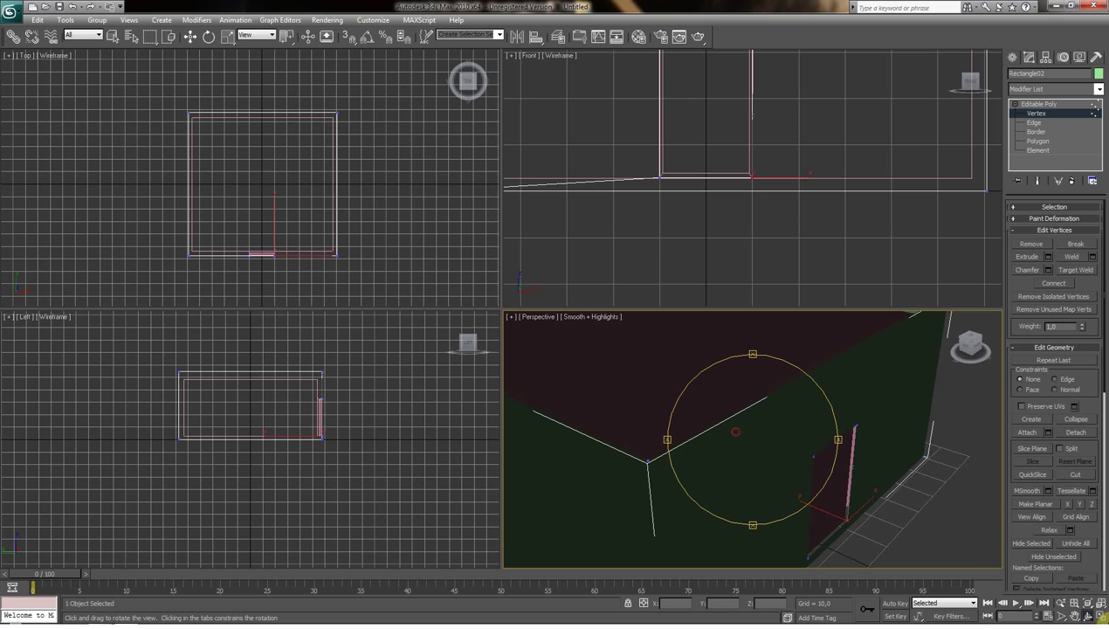
pyautogui.click(1101, 604)
pyautogui.moveTo(593, 374)
pyautogui.mouseDown()
pyautogui.moveTo(671, 367)
pyautogui.moveTo(578, 361)
pyautogui.moveTo(589, 362)
pyautogui.mouseUp()
pyautogui.press('F3')
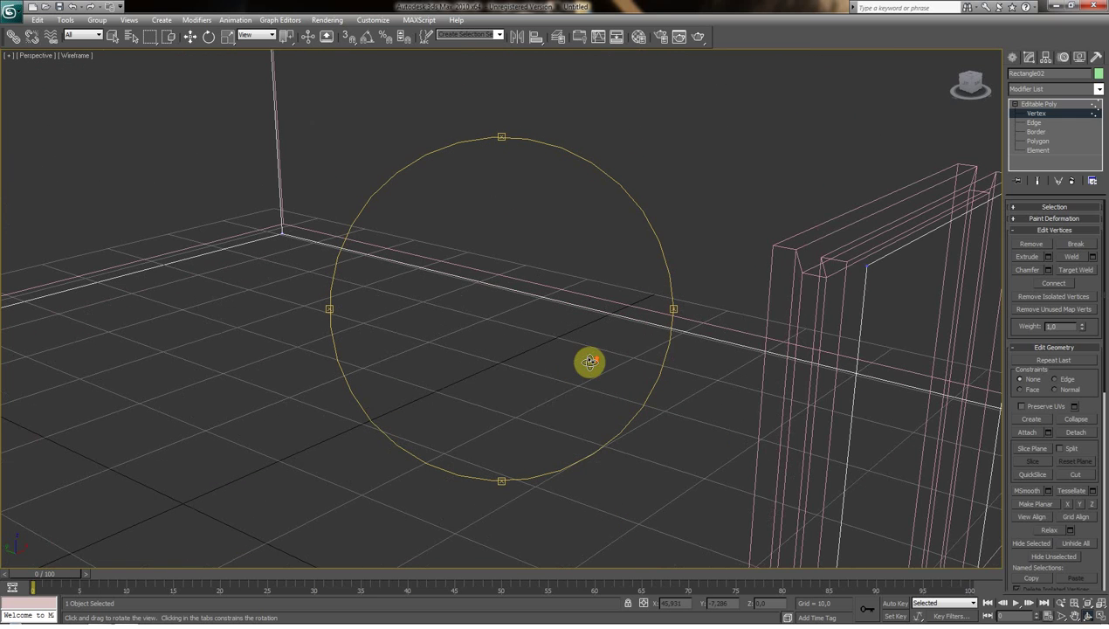
# Restore Smooth + Highlights shading and return Rectangle02 to Polygon sub-object level.
pyautogui.click(1071, 612)
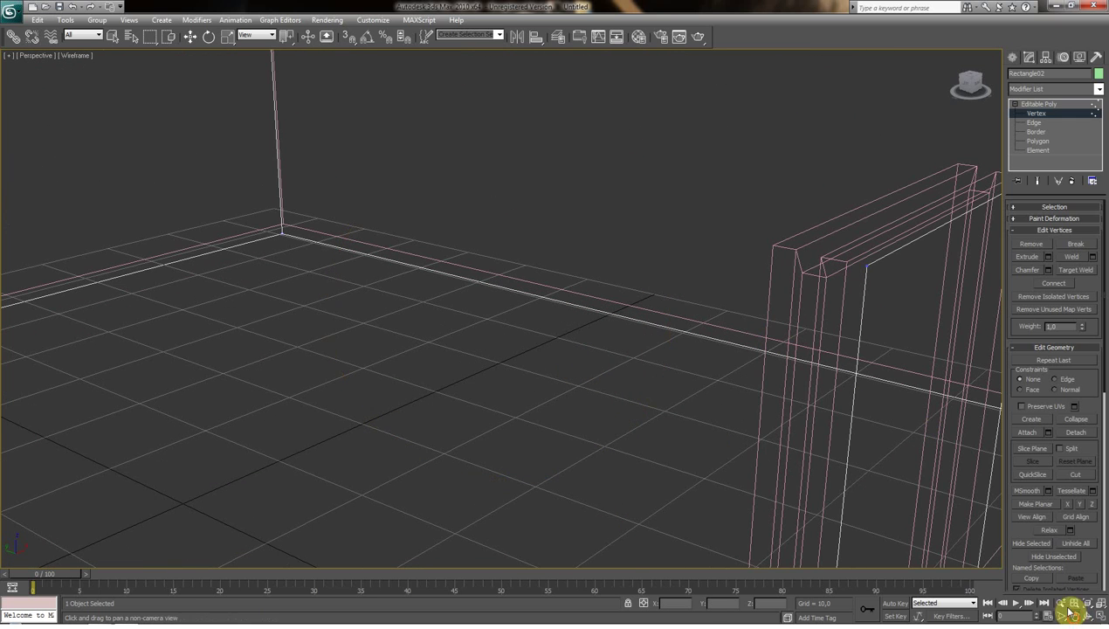
pyautogui.scroll(2, 846, 379)
pyautogui.scroll(2, 675, 412)
pyautogui.scroll(3, 646, 323)
pyautogui.scroll(2, 502, 317)
pyautogui.press('F3')
pyautogui.scroll(-6, 497, 354)
pyautogui.scroll(3, 533, 357)
pyautogui.scroll(-1, 546, 353)
pyautogui.click(1042, 142)
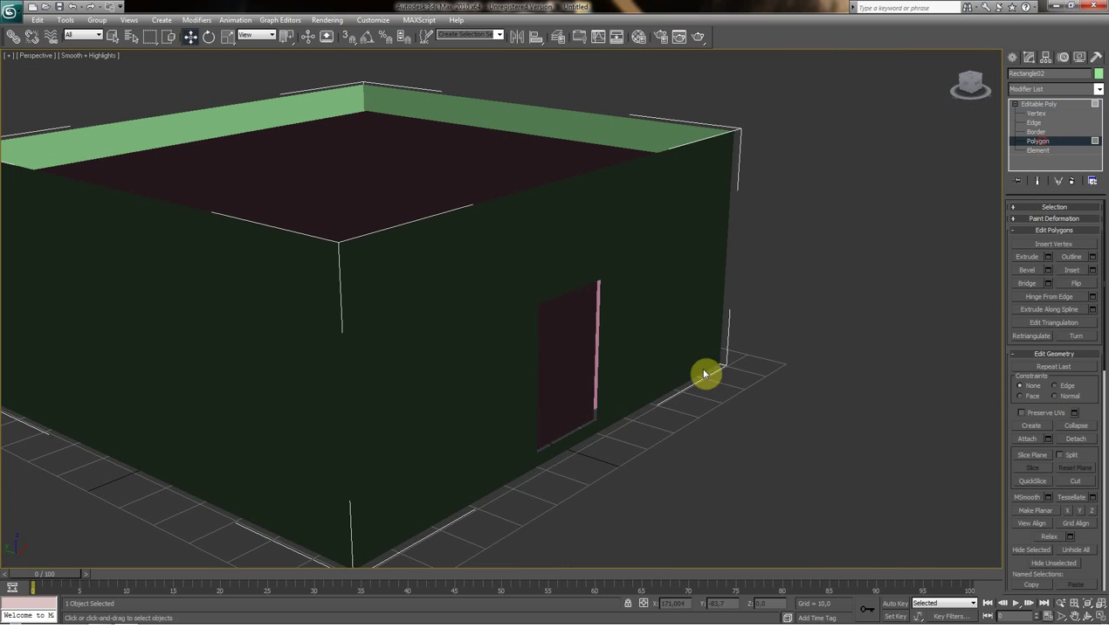
# Nudge the front wall polygon slightly, then deselect it in see-through wireframe view.
pyautogui.click(495, 345)
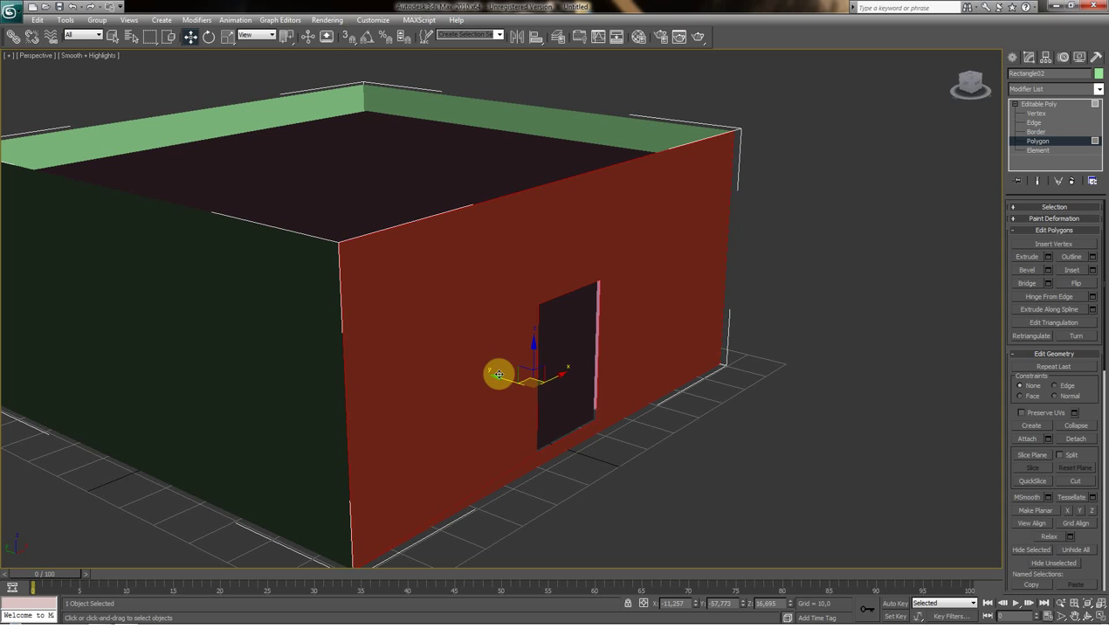
pyautogui.moveTo(498, 377); pyautogui.dragTo(497, 377)
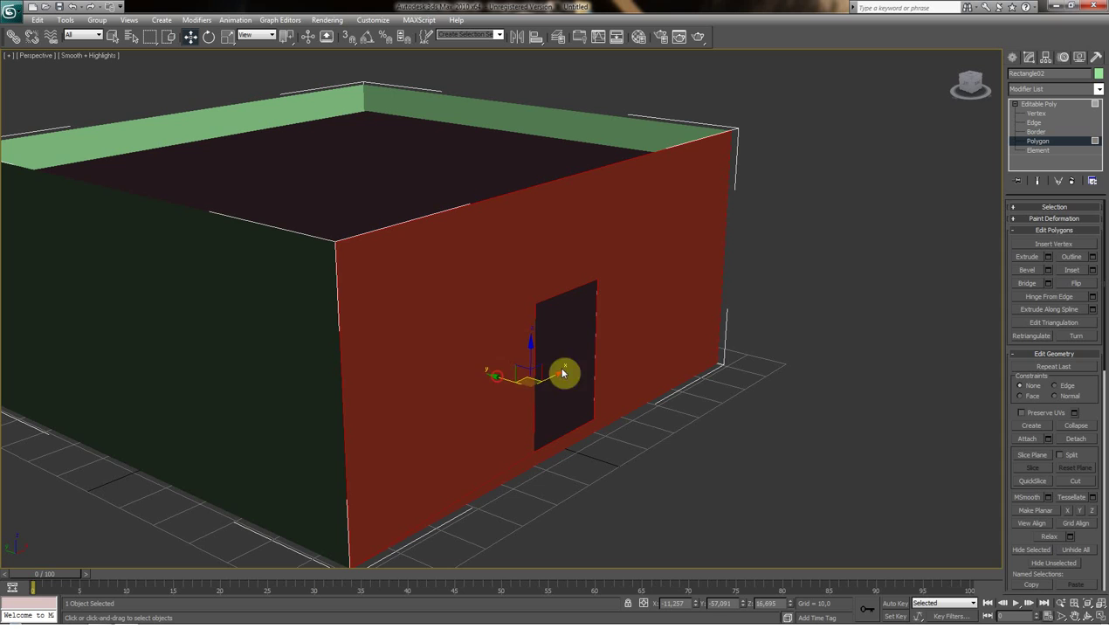
pyautogui.scroll(5, 624, 322)
pyautogui.scroll(2, 626, 321)
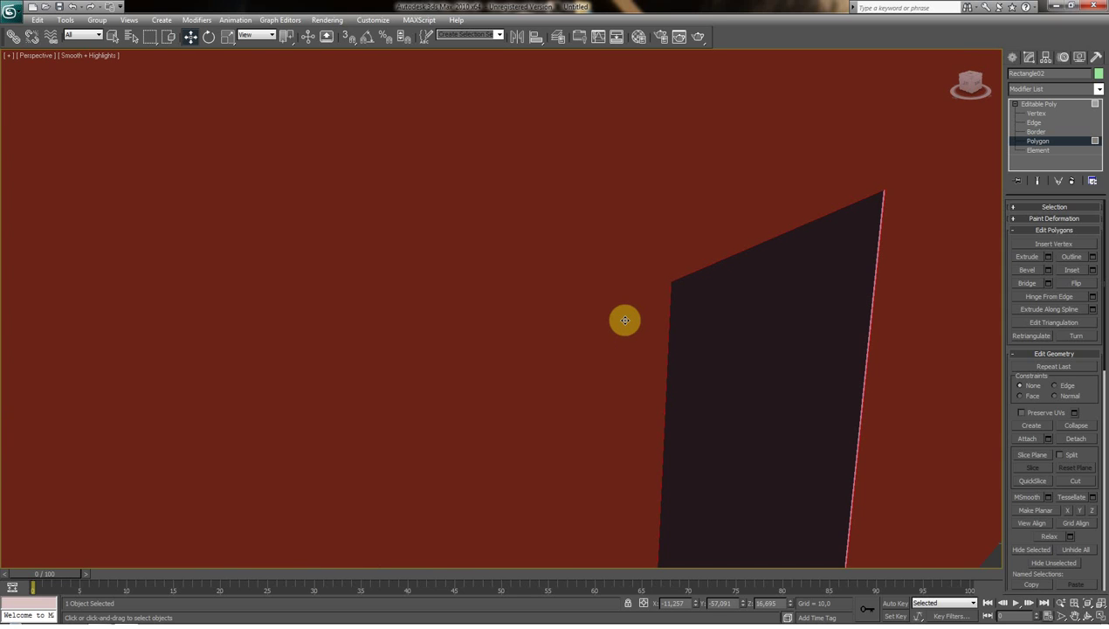
pyautogui.hotkey('alt', 'x')
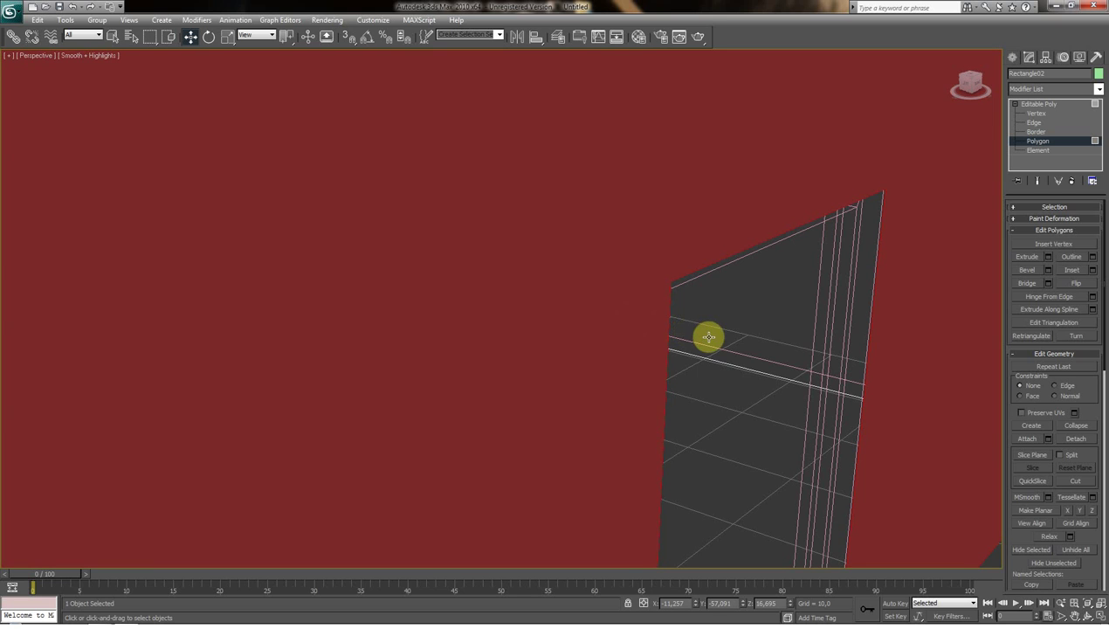
pyautogui.scroll(-6, 703, 324)
pyautogui.press('F3')
pyautogui.scroll(-3, 689, 301)
pyautogui.scroll(-3, 694, 364)
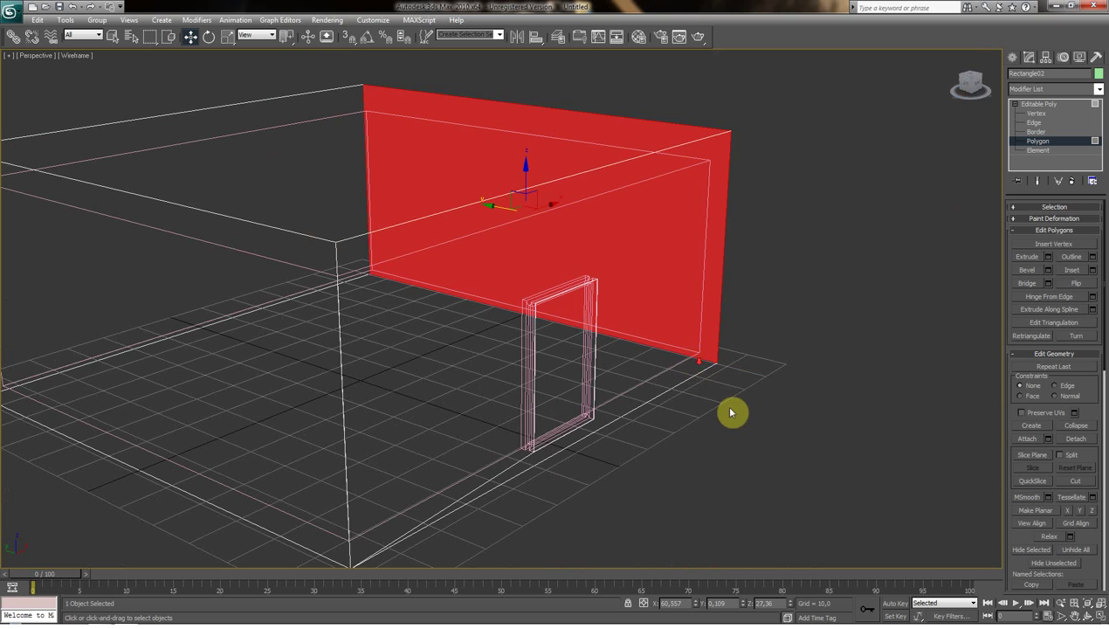
pyautogui.click(749, 414)
# Frame the door opening in shaded view and exit polygon editing to the spline creation options.
pyautogui.scroll(4, 696, 341)
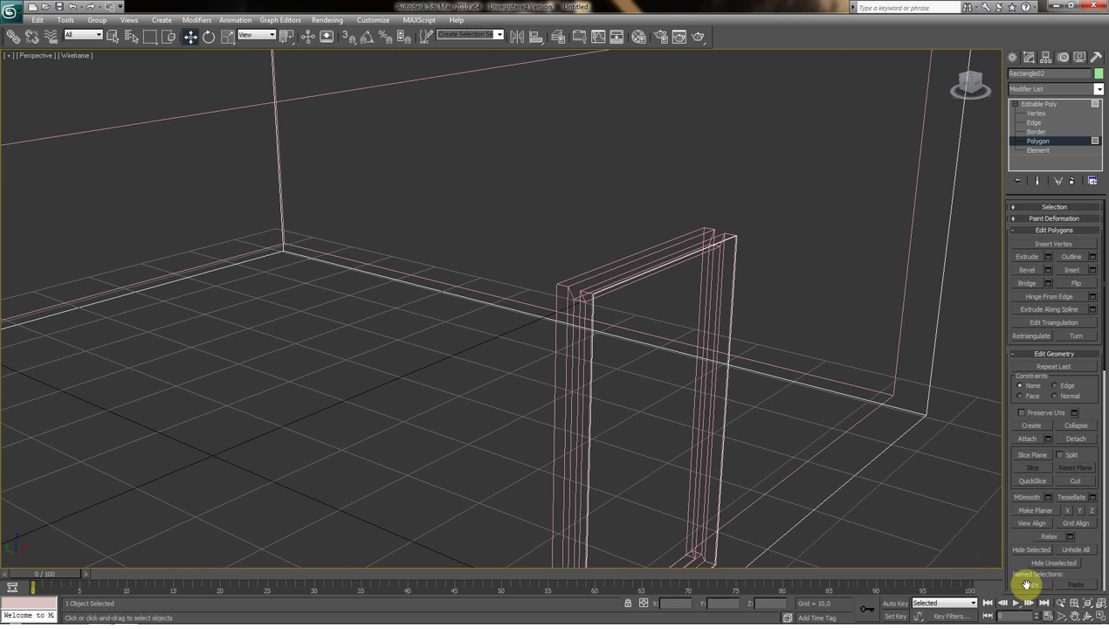
pyautogui.click(1082, 615)
pyautogui.moveTo(754, 317); pyautogui.dragTo(532, 290)
pyautogui.scroll(3, 529, 289)
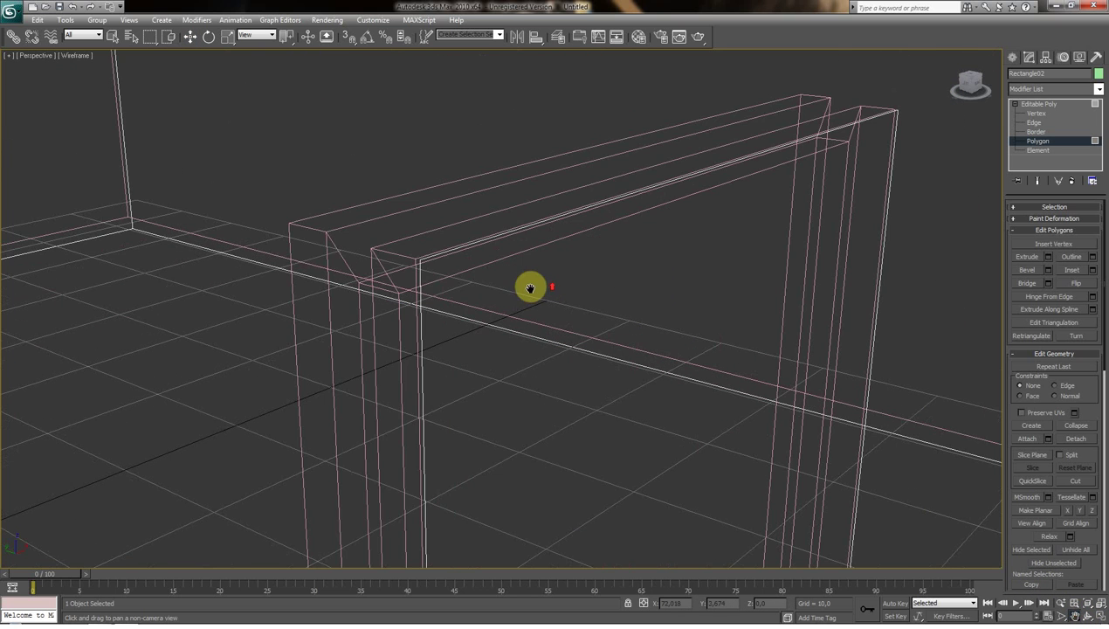
pyautogui.scroll(3, 536, 301)
pyautogui.press('F3')
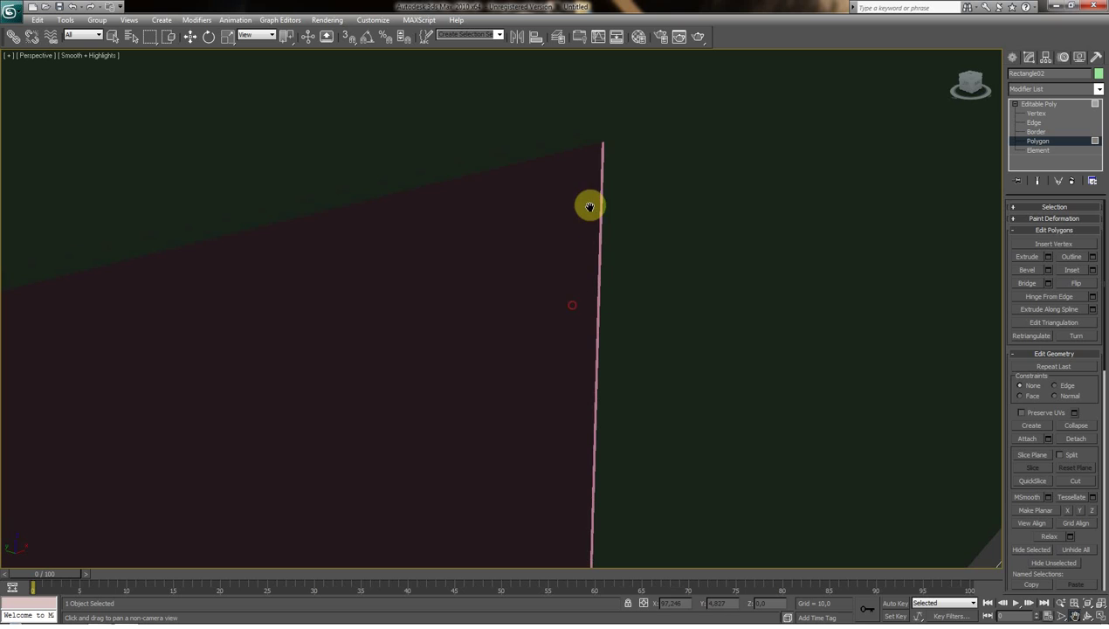
pyautogui.moveTo(428, 280)
pyautogui.mouseDown()
pyautogui.moveTo(554, 327)
pyautogui.moveTo(557, 260)
pyautogui.mouseUp()
pyautogui.scroll(-5, 550, 325)
pyautogui.scroll(2, 529, 328)
pyautogui.scroll(-4, 557, 260)
pyautogui.click(1013, 56)
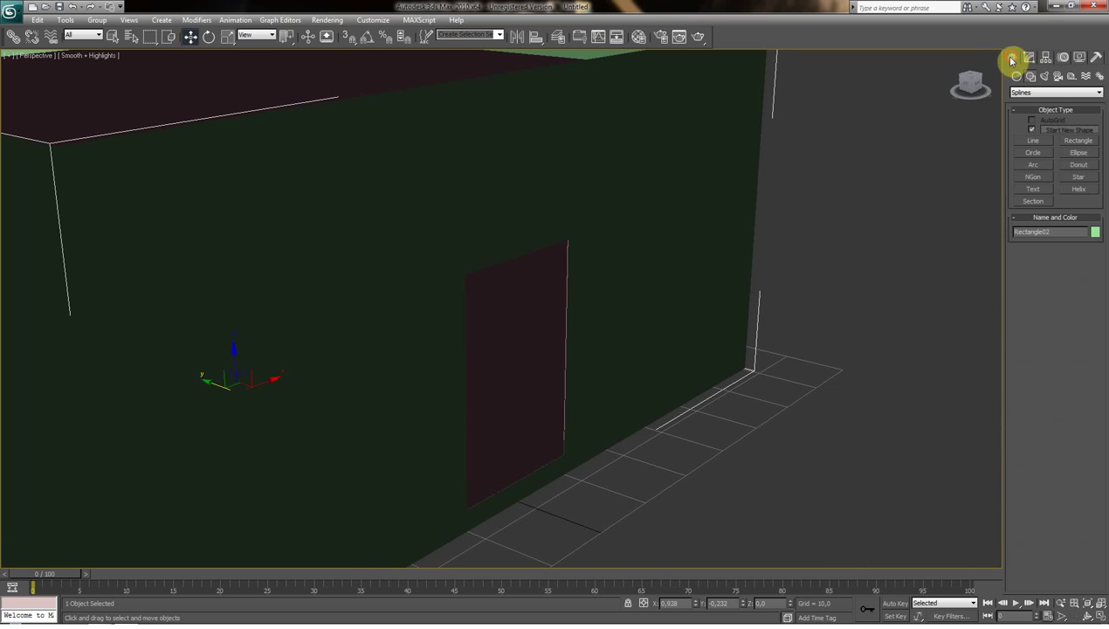
# Select the wall Rectangle01 and enter its Vertex sub-object level in the Modify panel.
pyautogui.press('F3')
pyautogui.press('F3')
pyautogui.click(513, 332)
pyautogui.press('F3')
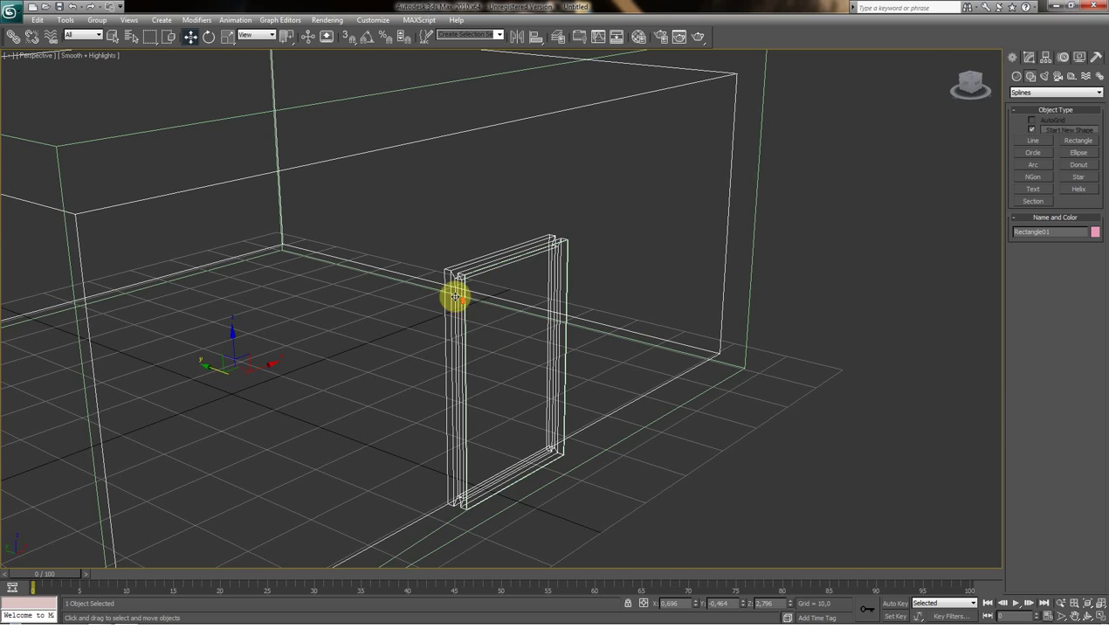
pyautogui.scroll(3, 454, 297)
pyautogui.click(1025, 60)
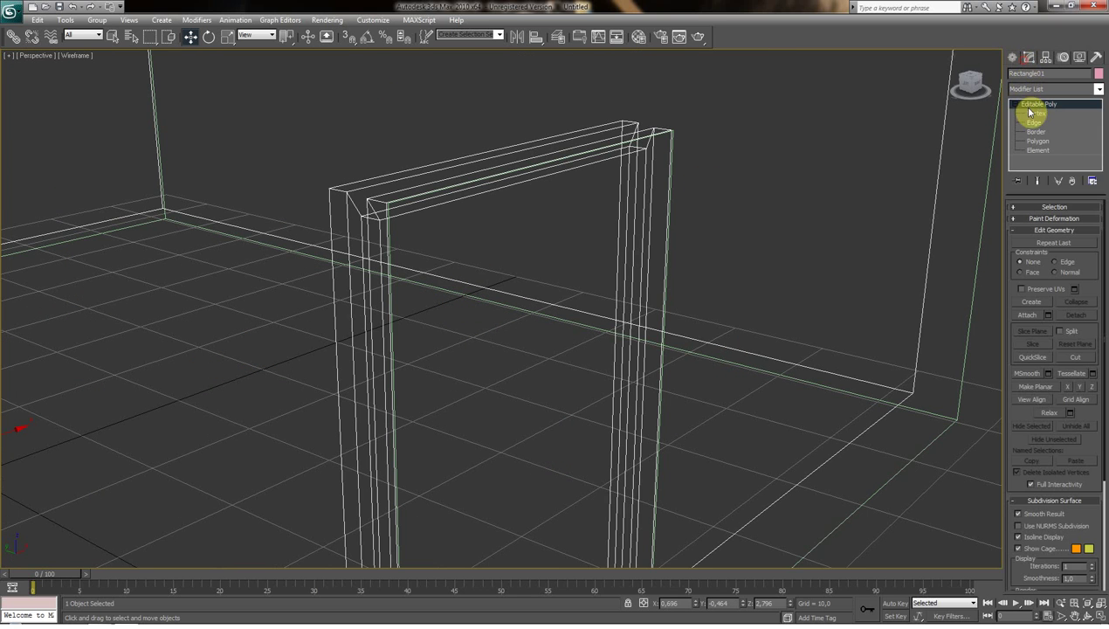
pyautogui.click(1035, 115)
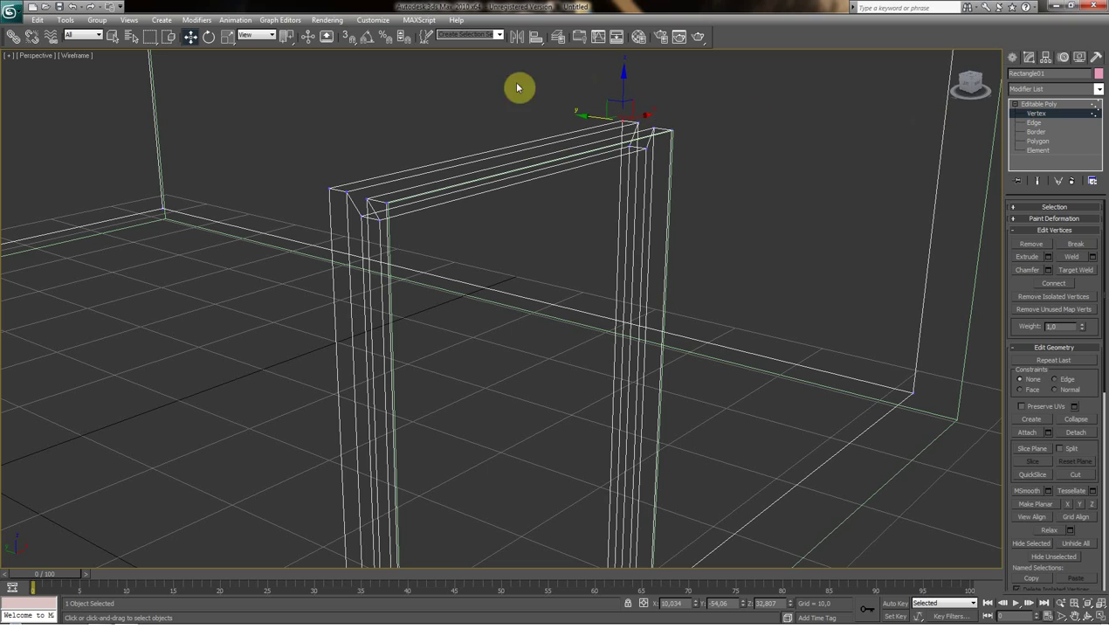
# Uncheck Grid Points in Grid and Snap Settings so only Vertex snapping remains, keeping the dialog open aside.
pyautogui.rightClick(346, 41)
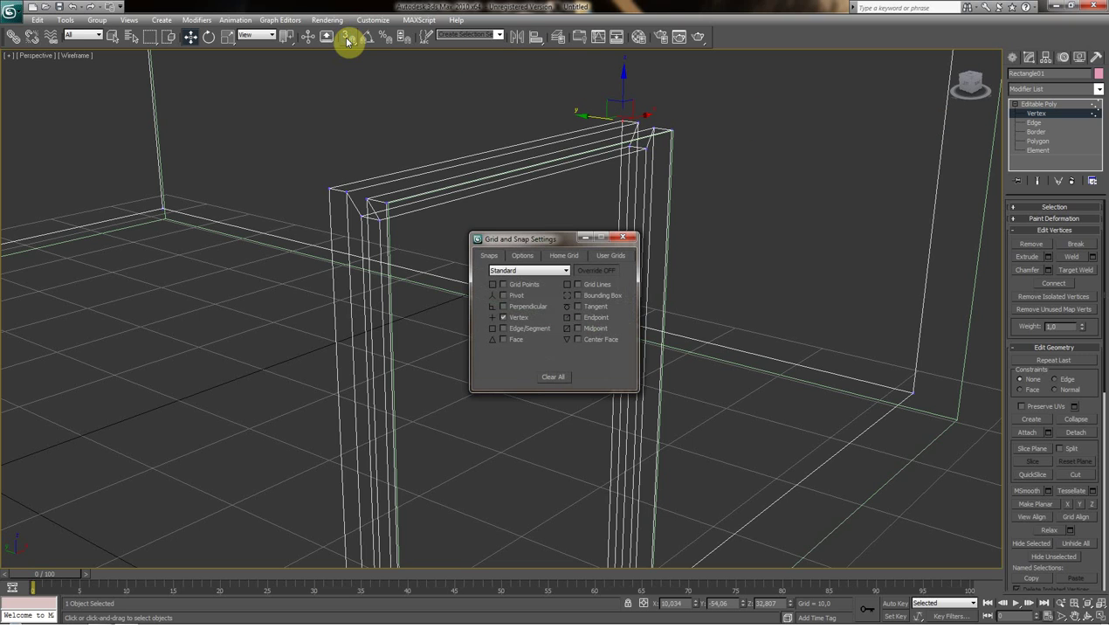
pyautogui.click(503, 285)
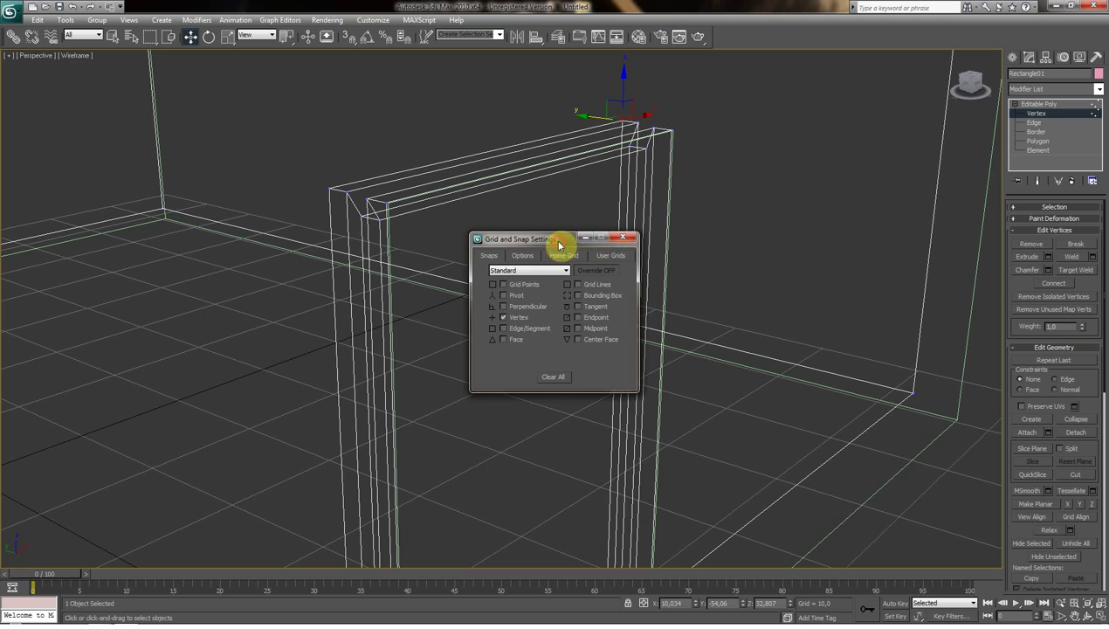
pyautogui.moveTo(564, 238); pyautogui.dragTo(150, 383)
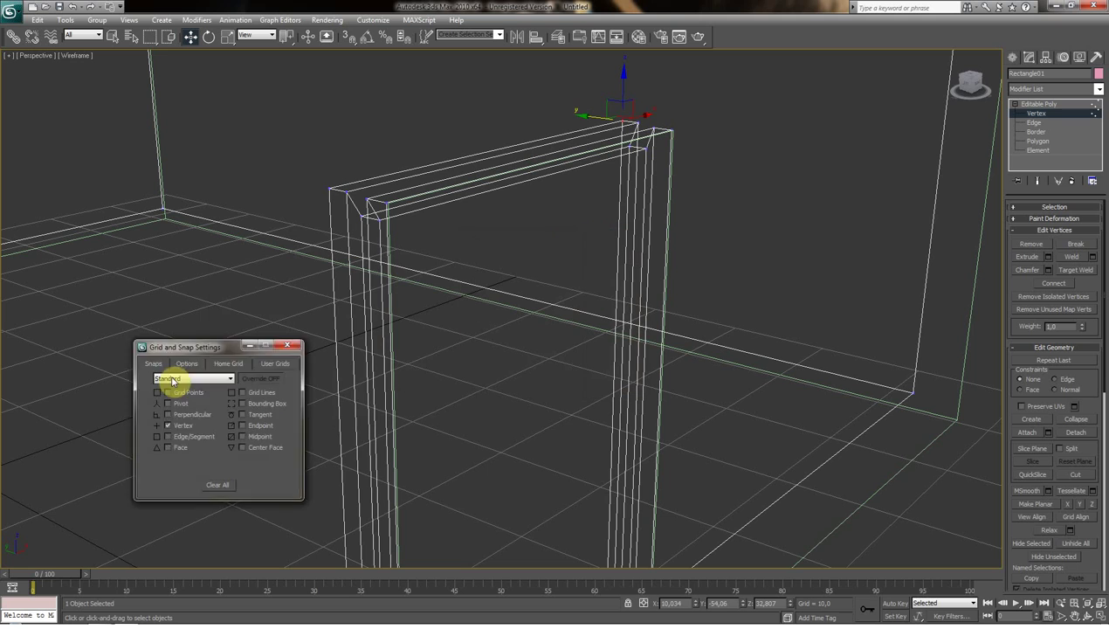
# Enable vertex snapping and snap Rectangle01's top door-frame corner onto Rectangle02's matching vertex.
pyautogui.click(346, 38)
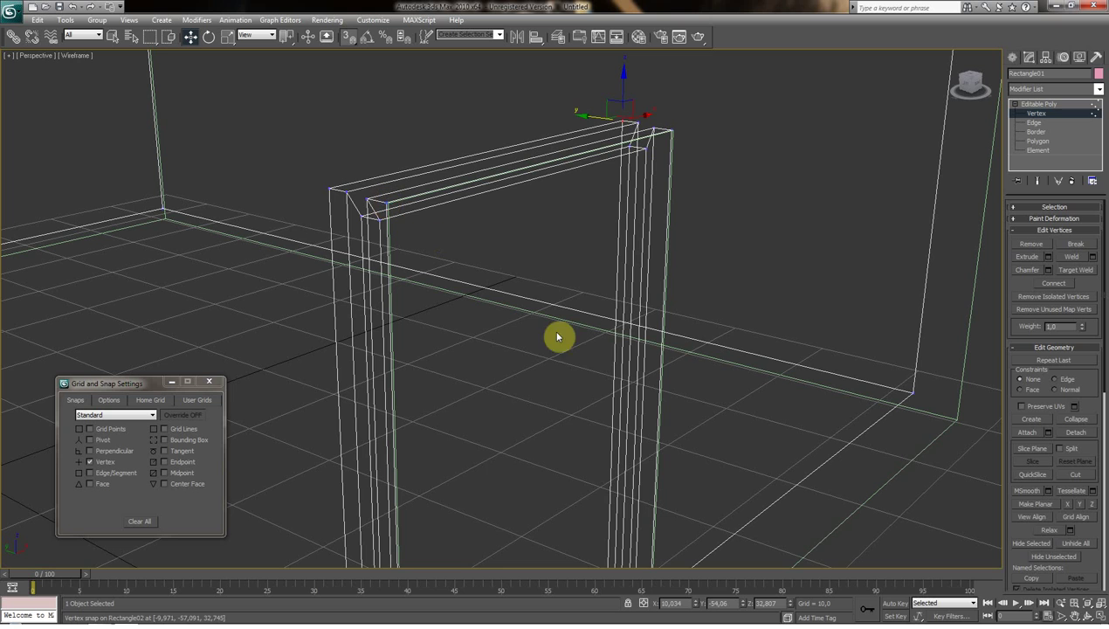
pyautogui.click(1073, 616)
pyautogui.moveTo(563, 315)
pyautogui.mouseDown()
pyautogui.moveTo(596, 334)
pyautogui.moveTo(606, 363)
pyautogui.moveTo(569, 351)
pyautogui.moveTo(564, 324)
pyautogui.mouseUp()
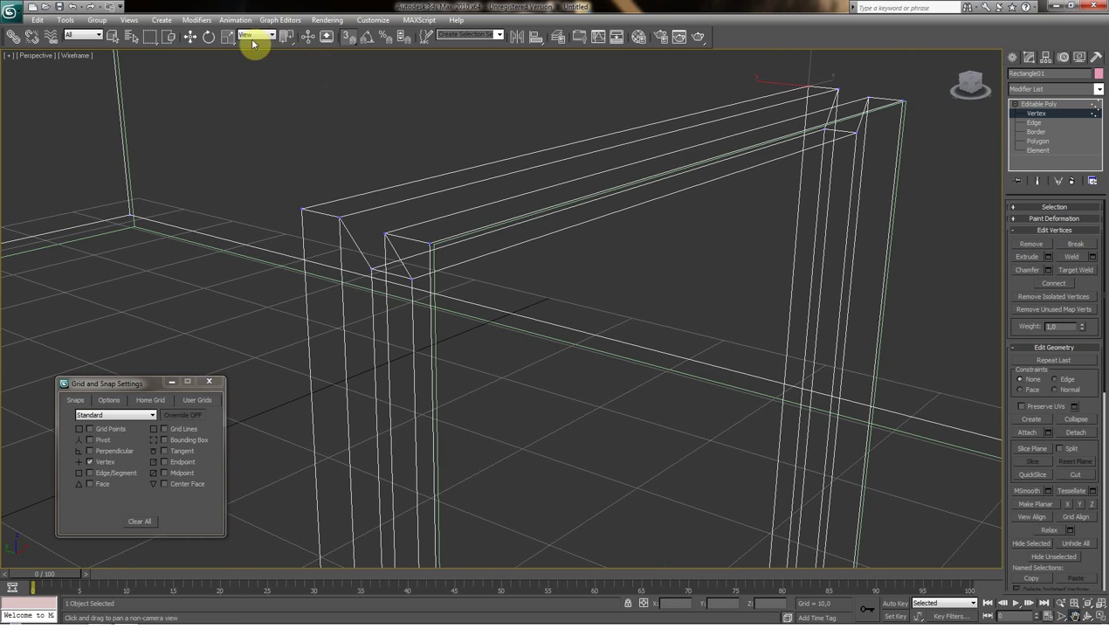
pyautogui.click(192, 40)
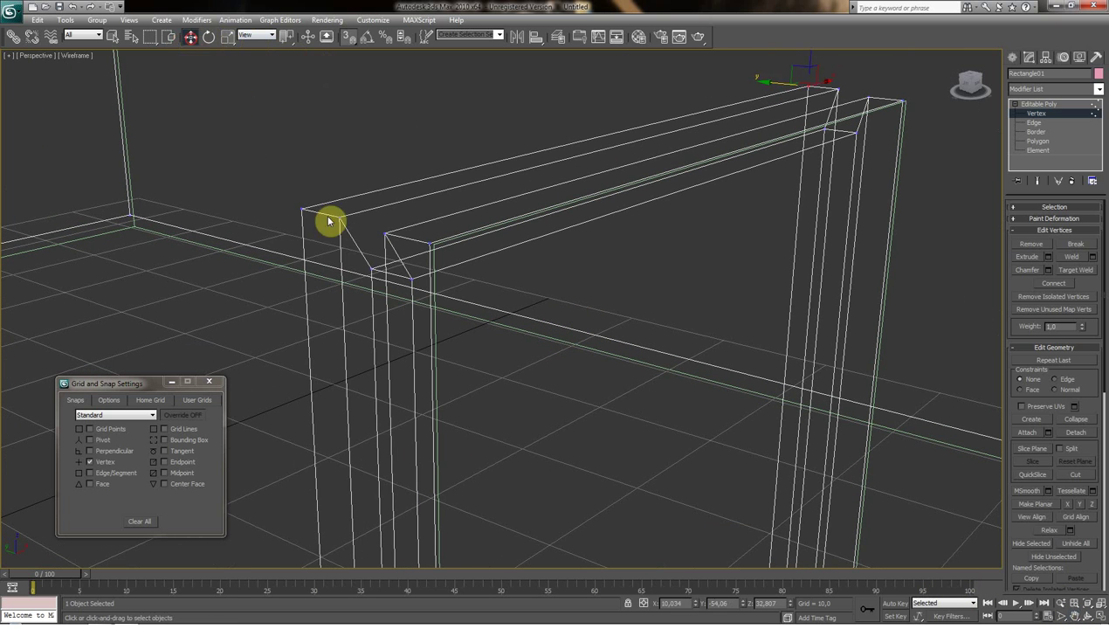
pyautogui.click(428, 242)
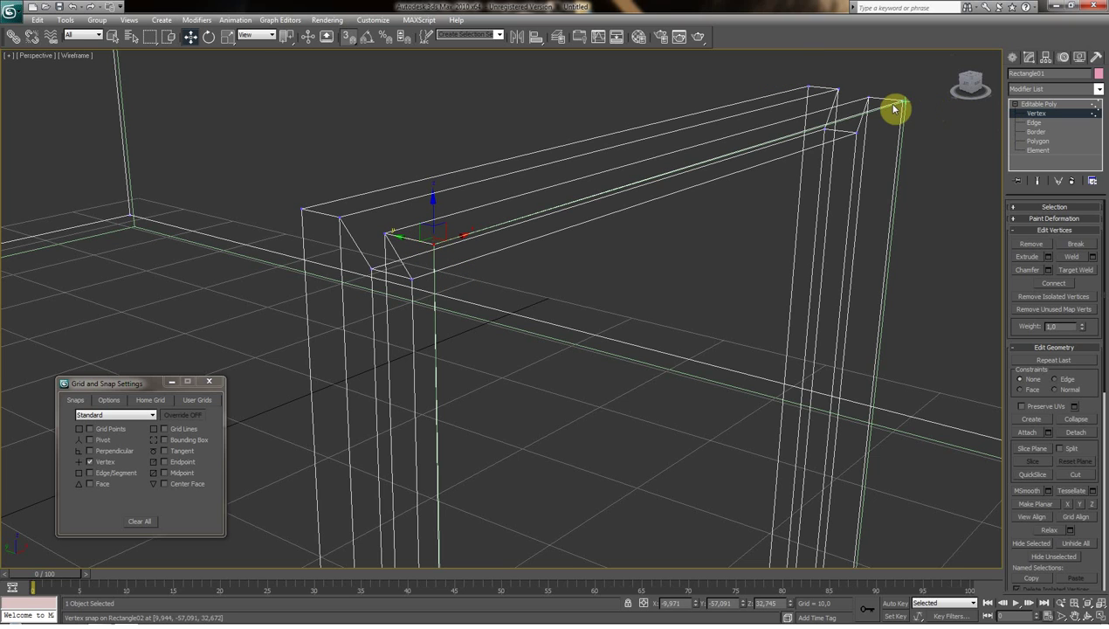
pyautogui.moveTo(901, 101); pyautogui.dragTo(903, 103)
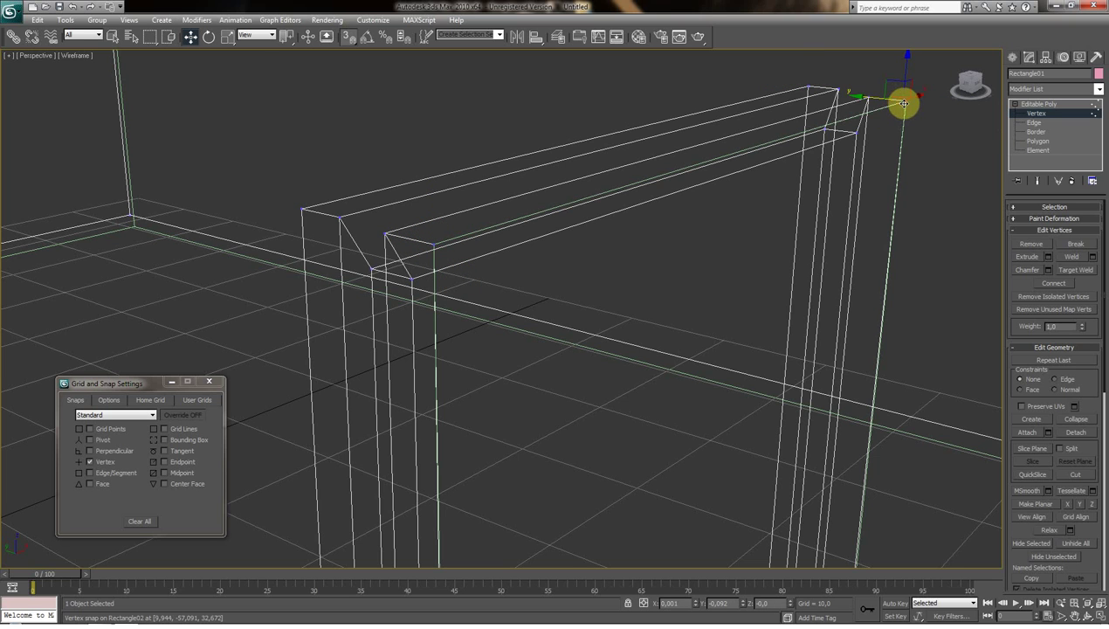
# Snap Rectangle01's bottom door-frame corner vertices onto the matching Rectangle02 vertices.
pyautogui.click(1073, 617)
pyautogui.moveTo(627, 453)
pyautogui.mouseDown()
pyautogui.moveTo(673, 314)
pyautogui.moveTo(663, 426)
pyautogui.moveTo(610, 363)
pyautogui.moveTo(601, 273)
pyautogui.moveTo(575, 364)
pyautogui.mouseUp()
pyautogui.click(192, 39)
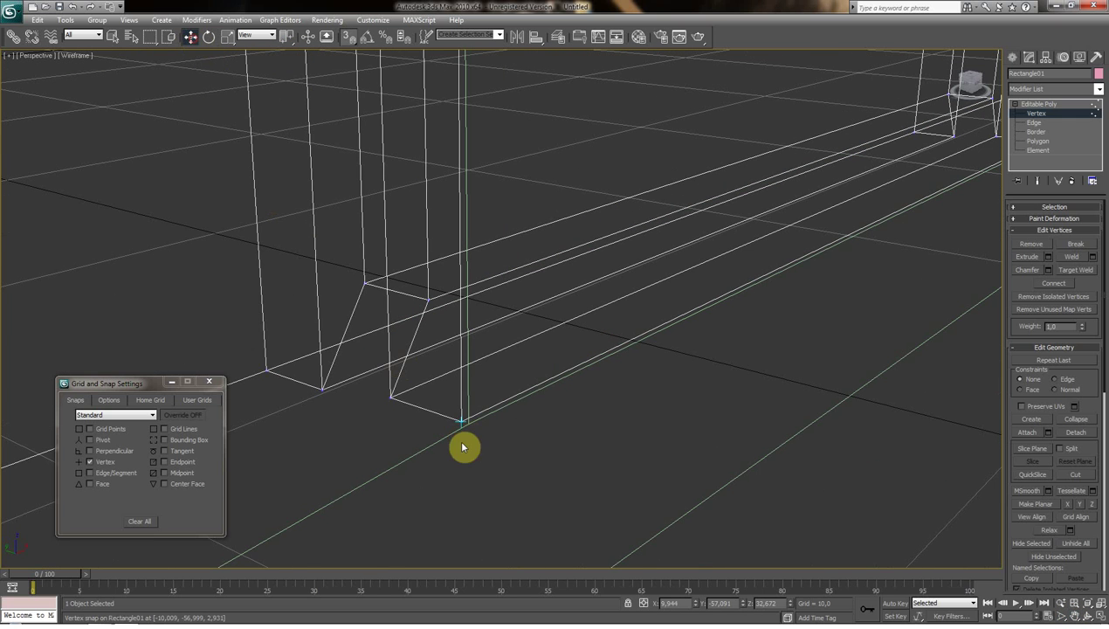
pyautogui.moveTo(459, 421); pyautogui.dragTo(468, 419)
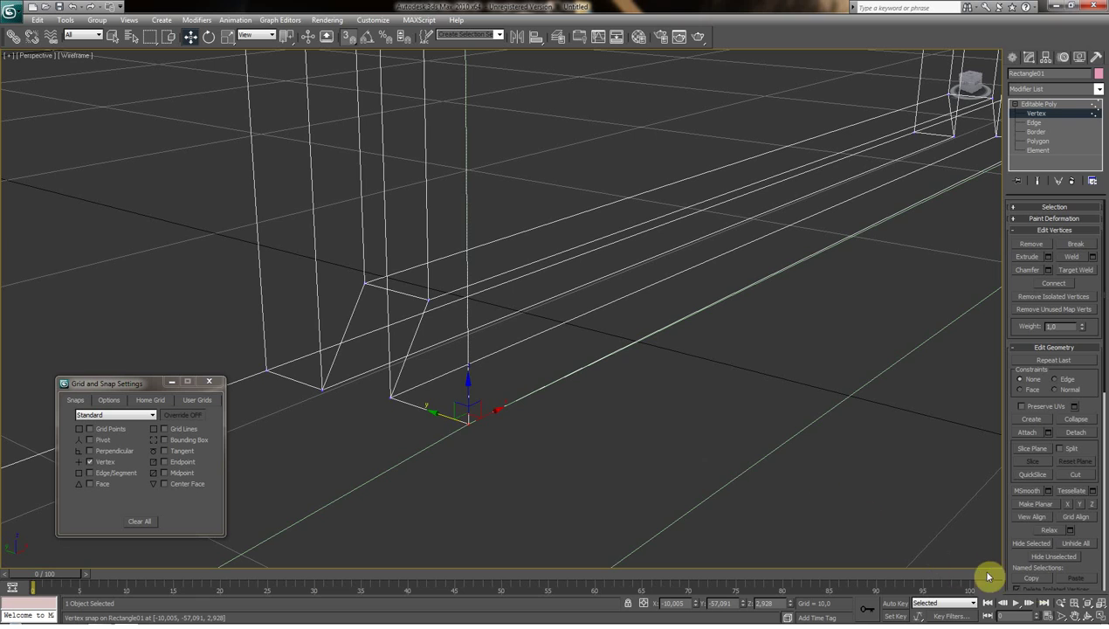
pyautogui.click(1095, 617)
pyautogui.moveTo(875, 320); pyautogui.dragTo(446, 135)
pyautogui.click(193, 41)
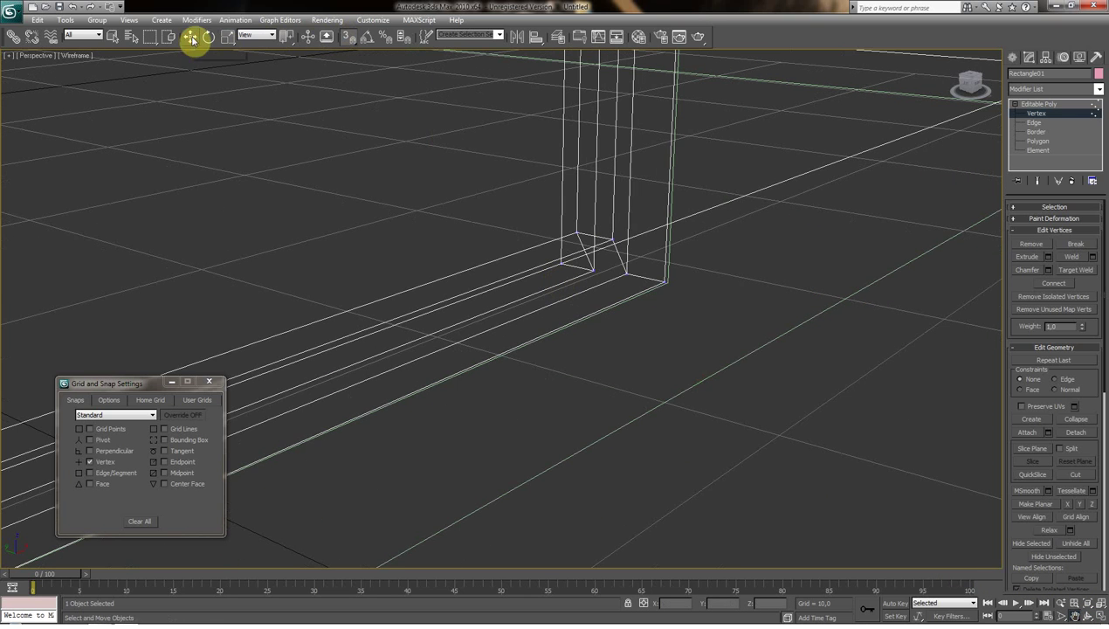
pyautogui.click(662, 282)
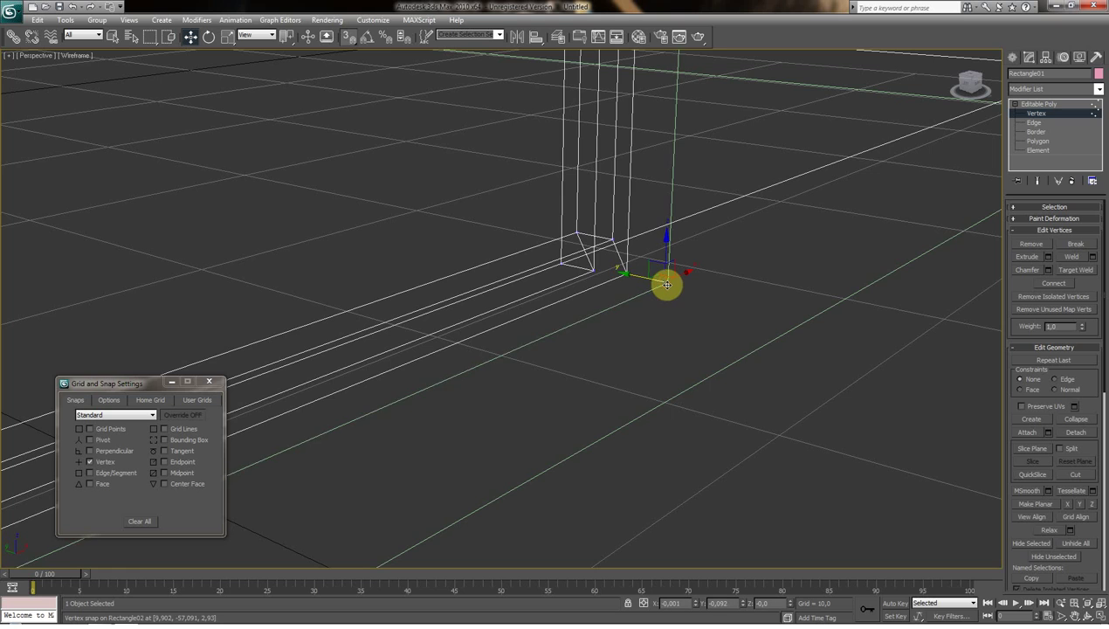
pyautogui.press('F3')
pyautogui.scroll(3, 574, 258)
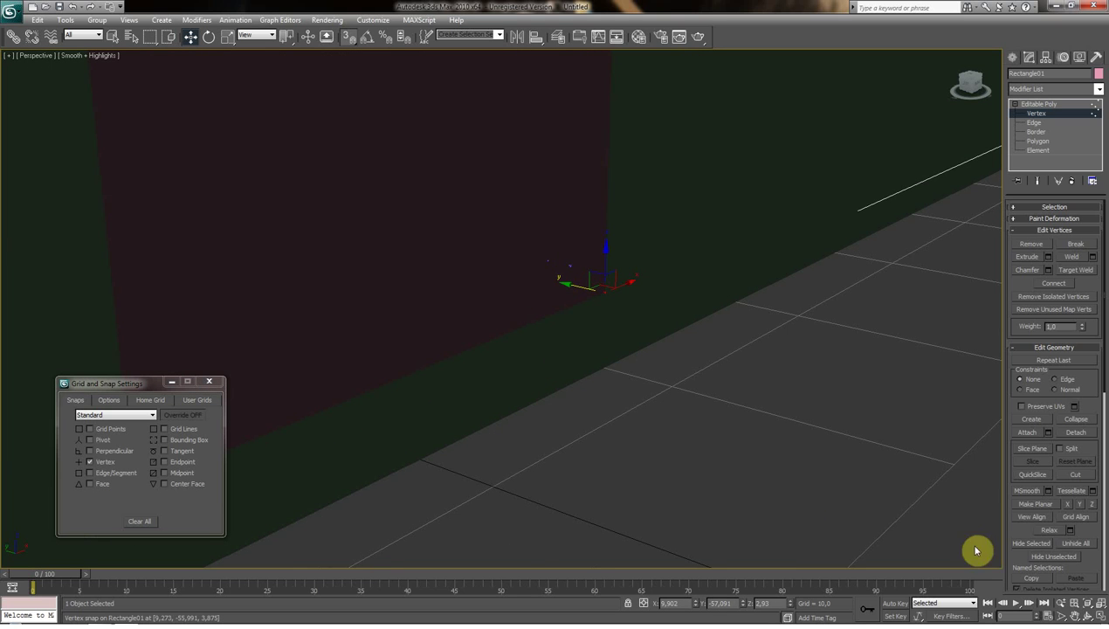
# Zoom out to the whole house, leave Rectangle01's vertex editing, and select the outer wall Rectangle02.
pyautogui.click(1075, 616)
pyautogui.scroll(-3, 710, 354)
pyautogui.scroll(-2, 685, 332)
pyautogui.scroll(-2, 601, 300)
pyautogui.scroll(2, 522, 239)
pyautogui.scroll(1, 564, 336)
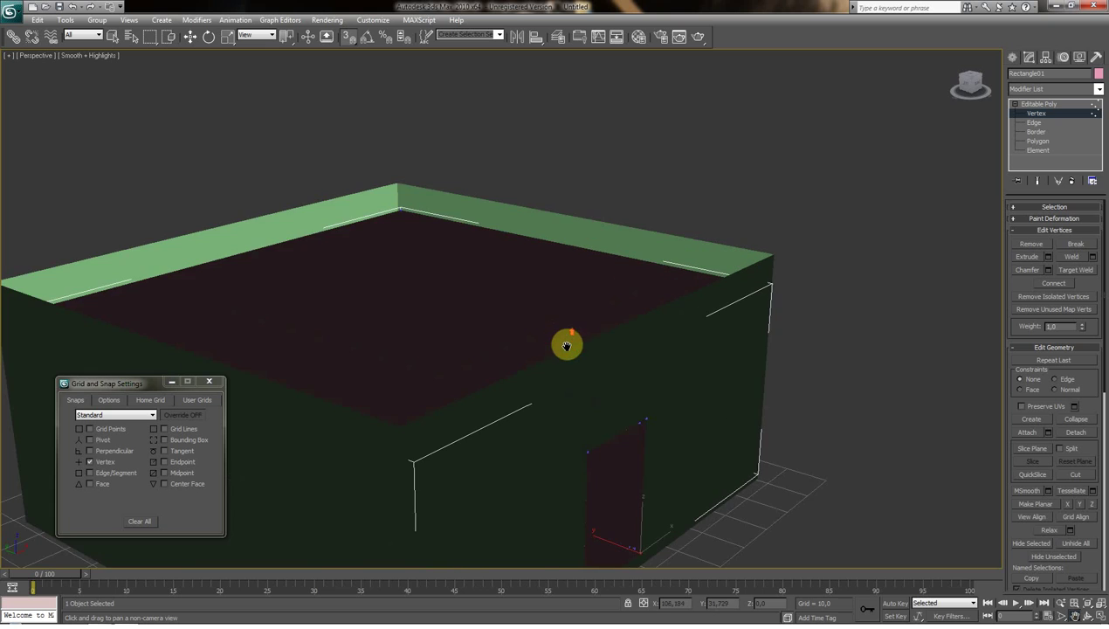
pyautogui.scroll(1, 559, 306)
pyautogui.scroll(1, 555, 280)
pyautogui.moveTo(557, 288)
pyautogui.mouseDown()
pyautogui.moveTo(566, 253)
pyautogui.moveTo(590, 243)
pyautogui.mouseUp()
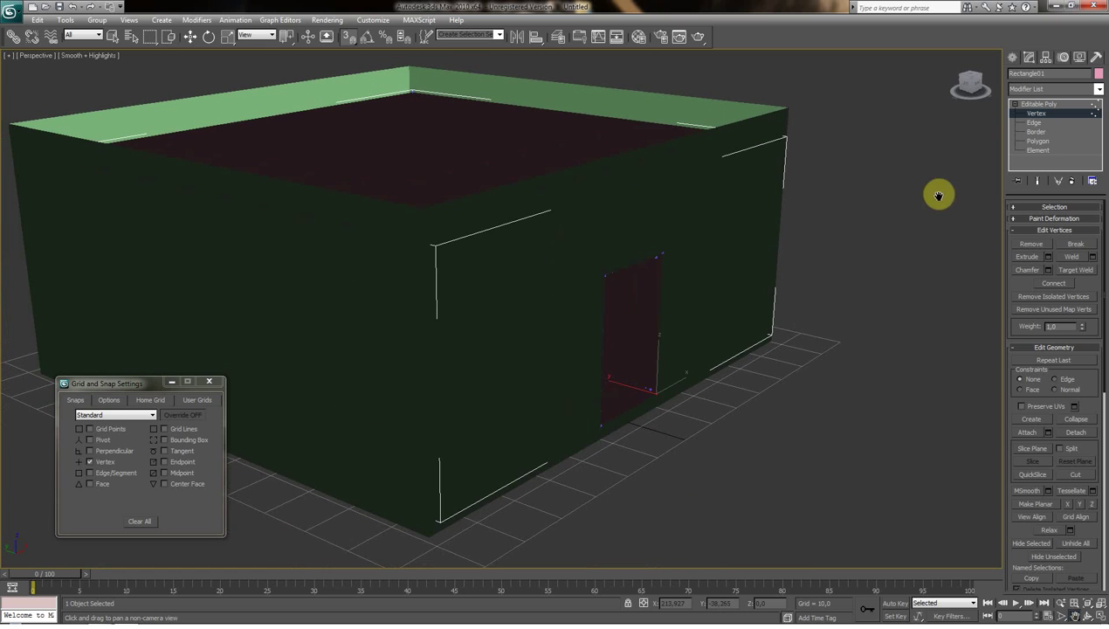
pyautogui.click(1011, 59)
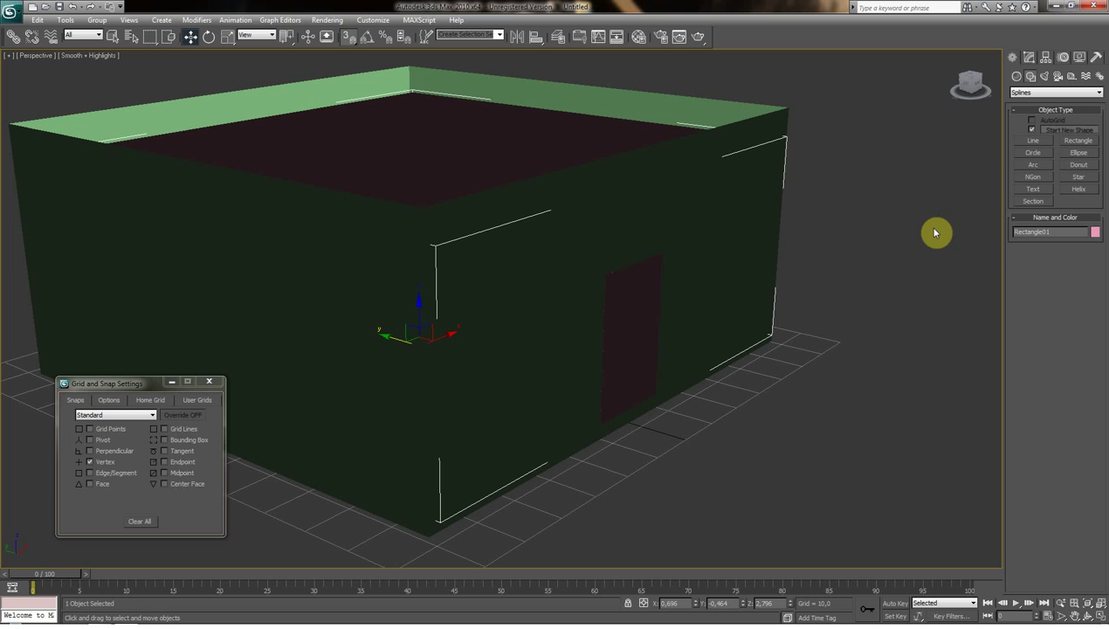
pyautogui.moveTo(905, 229); pyautogui.dragTo(756, 153)
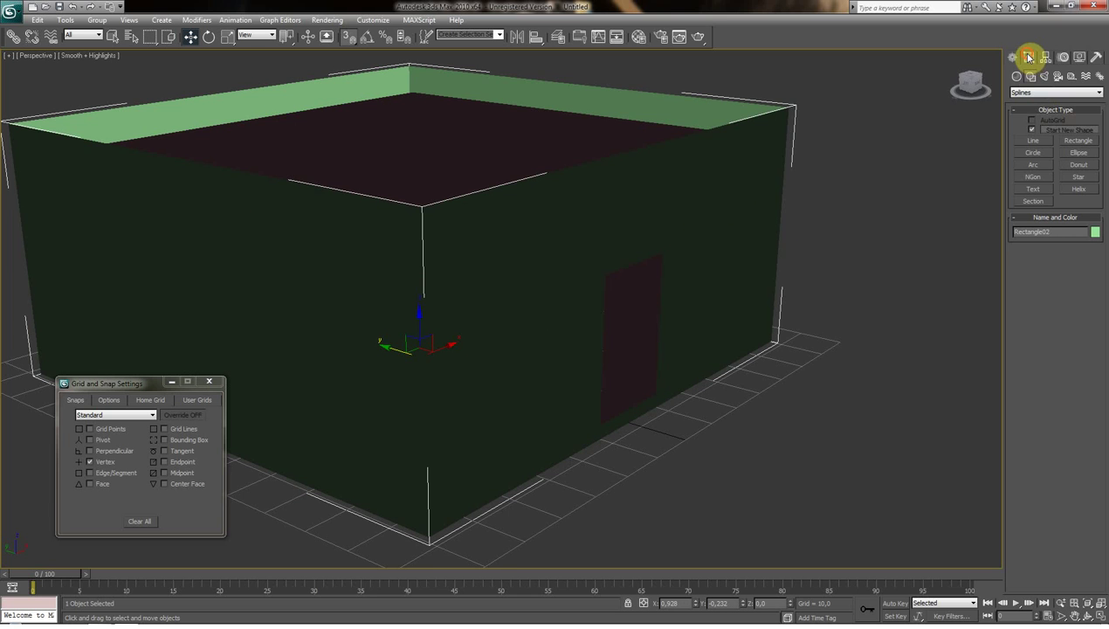
pyautogui.click(1029, 57)
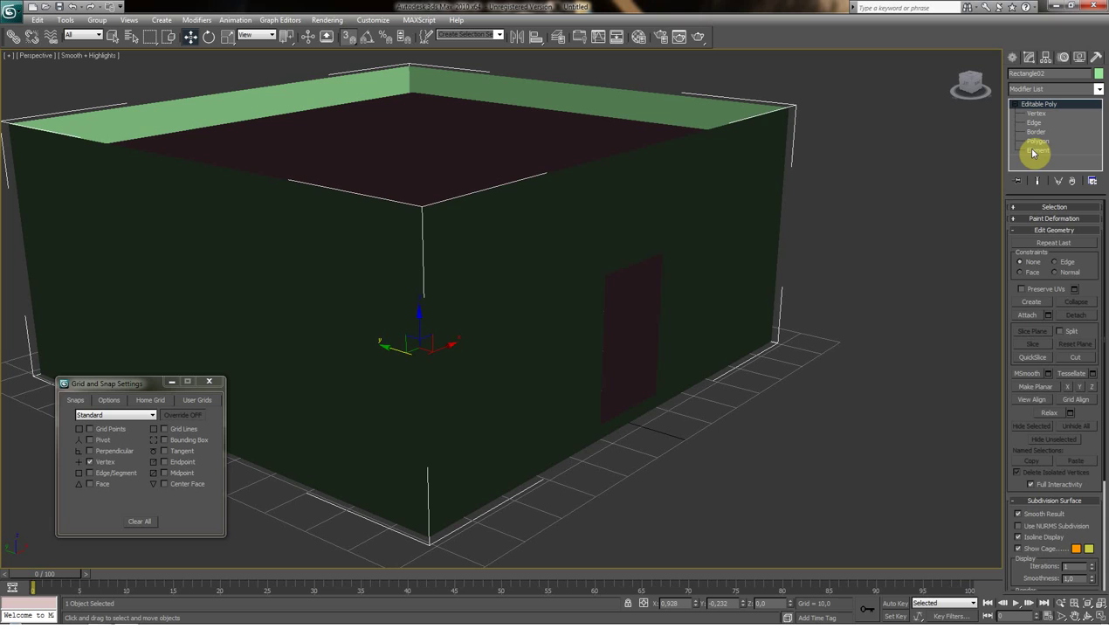
pyautogui.click(1034, 153)
pyautogui.click(663, 225)
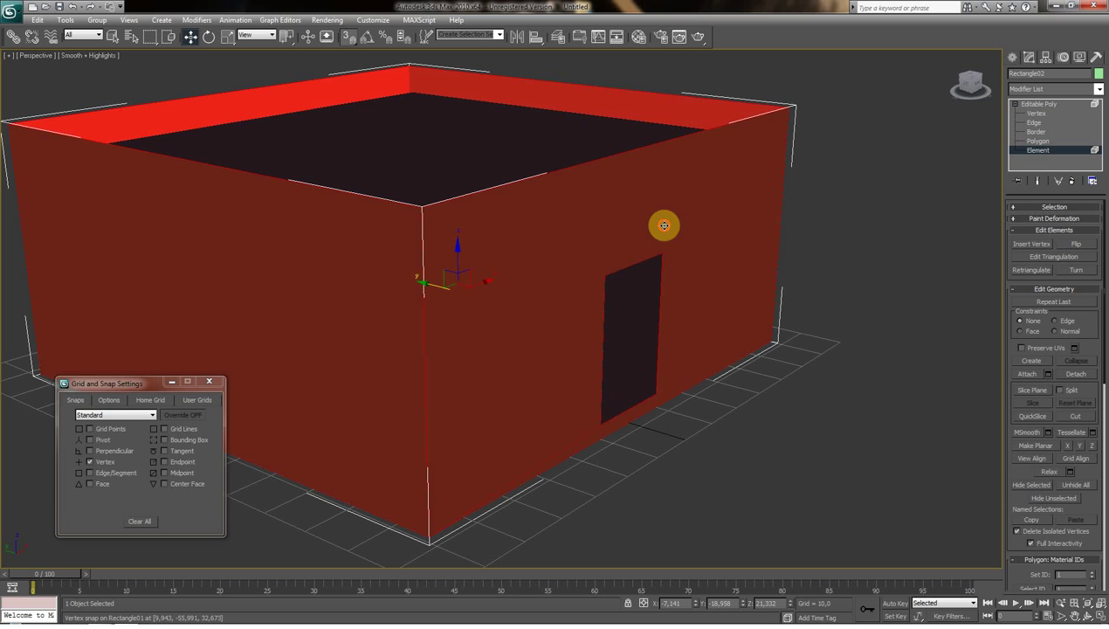
pyautogui.click(348, 36)
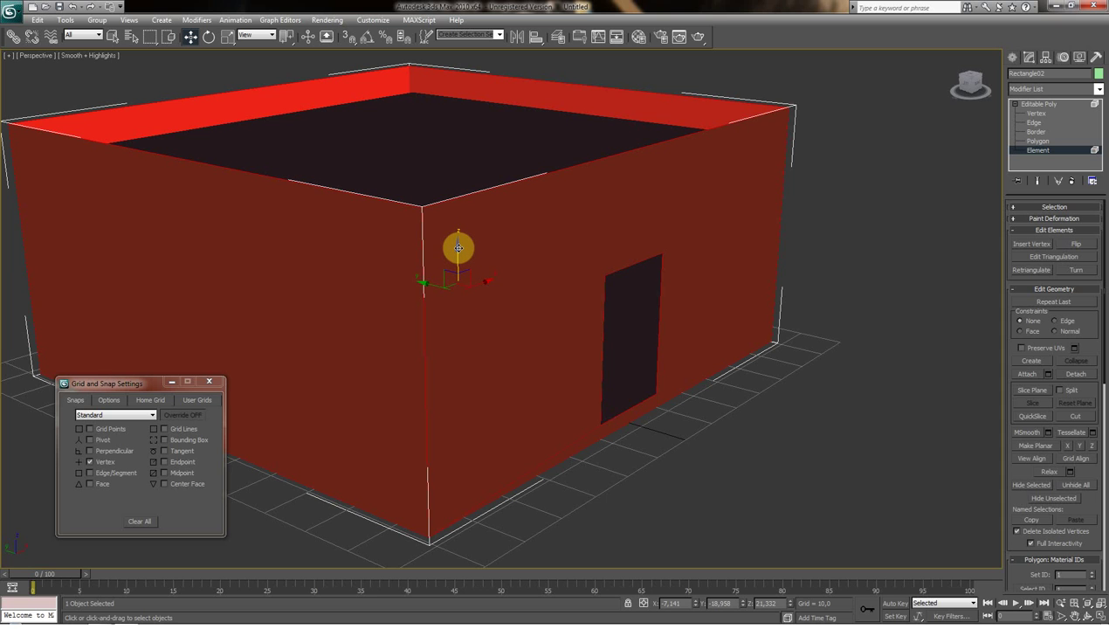
pyautogui.keyDown('shift'); pyautogui.moveTo(458, 246); pyautogui.dragTo(447, 398); pyautogui.keyUp('shift')
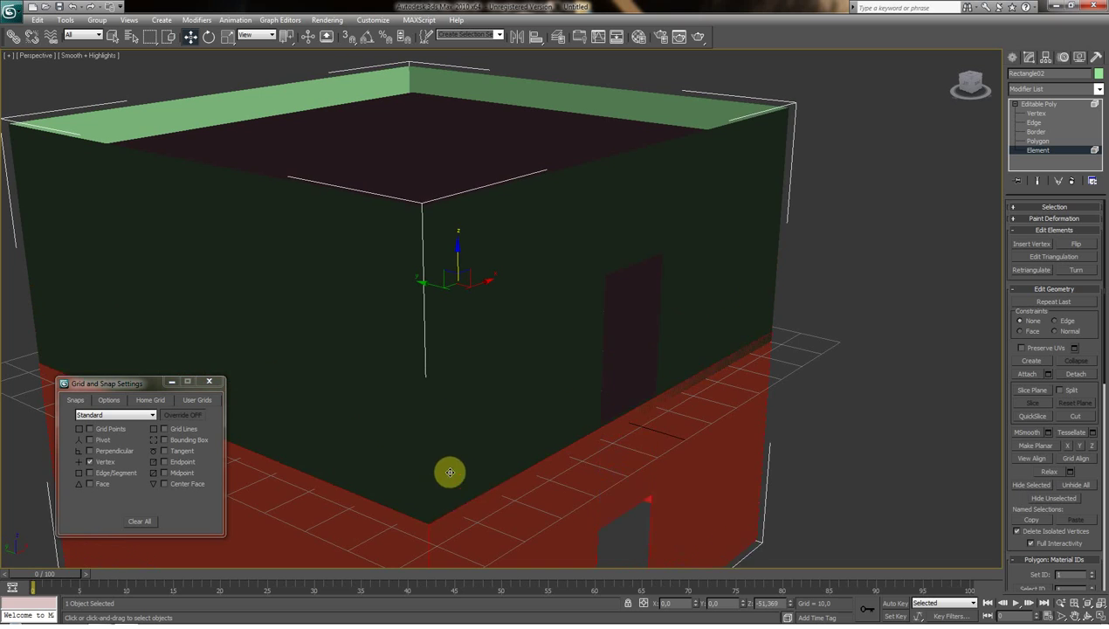
pyautogui.keyDown('shift'); pyautogui.moveTo(447, 398); pyautogui.dragTo(445, 601); pyautogui.keyUp('shift')
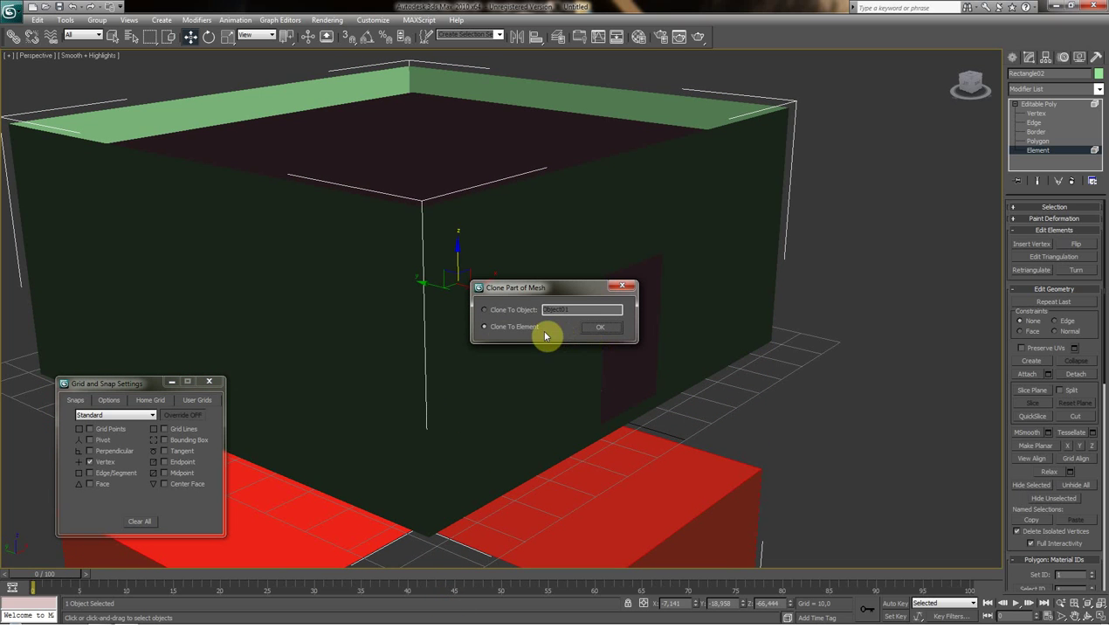
pyautogui.click(483, 324)
pyautogui.click(600, 326)
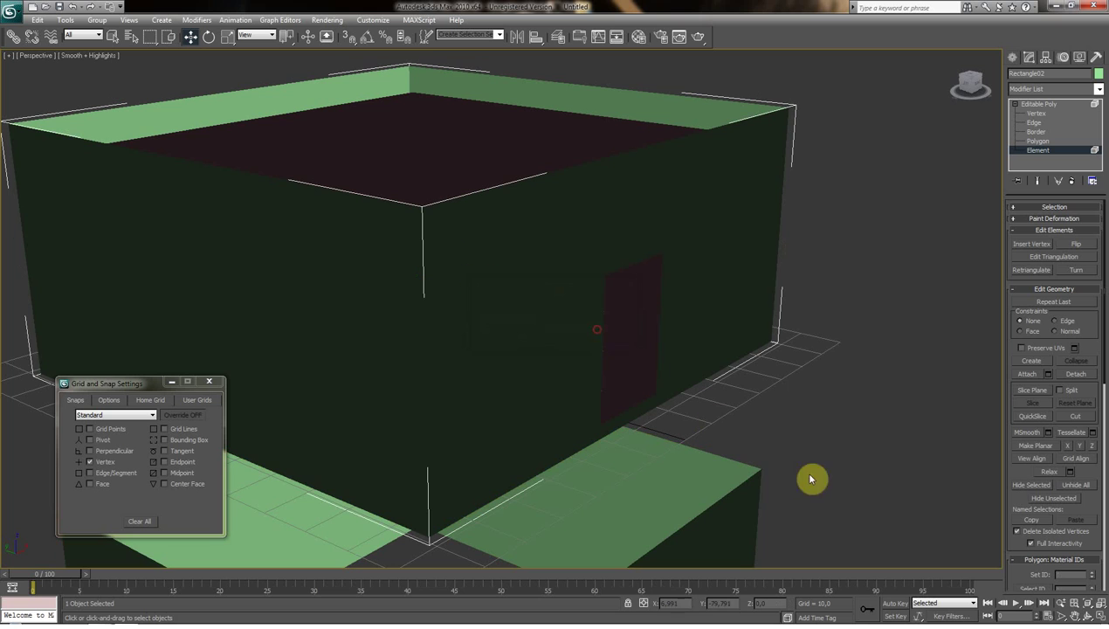
pyautogui.moveTo(711, 474); pyautogui.dragTo(688, 426, button='middle')
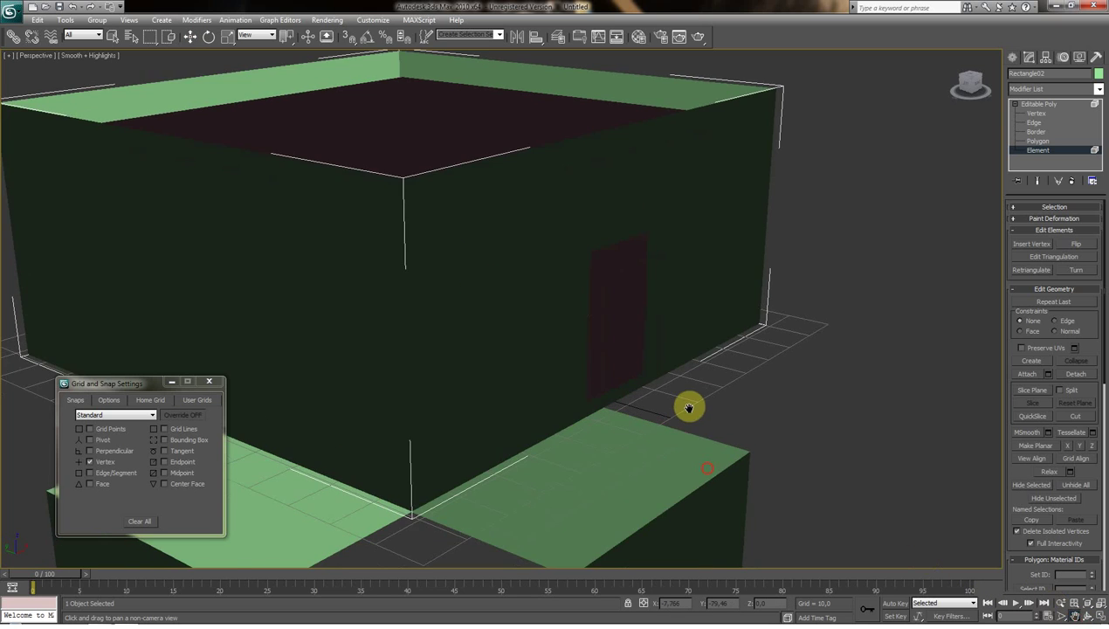
pyautogui.scroll(-5, 705, 361)
pyautogui.scroll(2, 689, 366)
pyautogui.scroll(3, 545, 323)
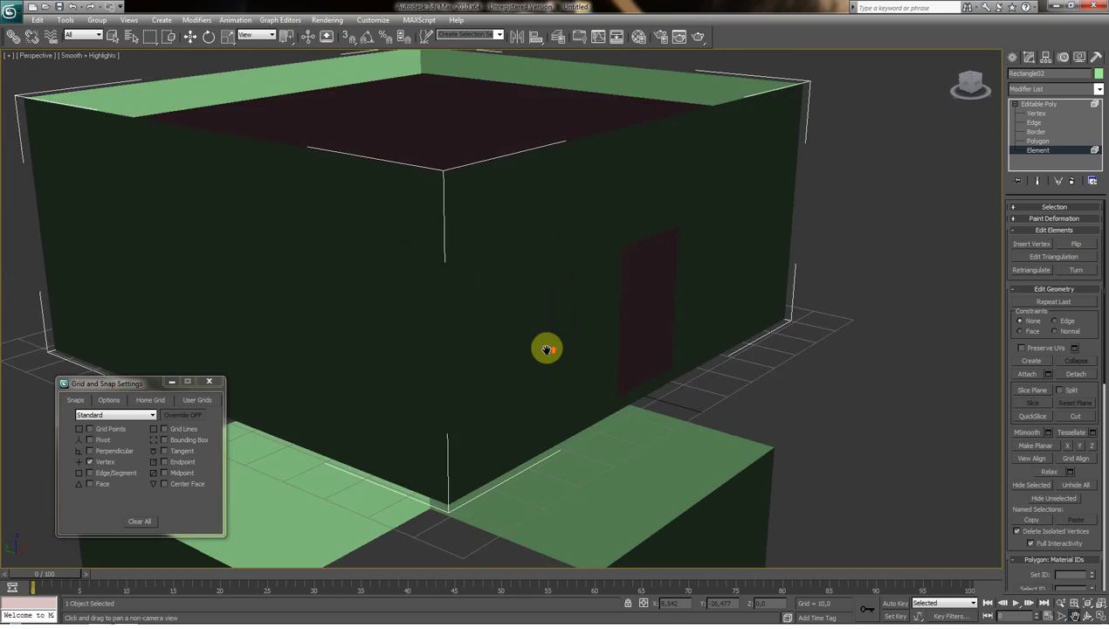
pyautogui.scroll(3, 547, 341)
pyautogui.scroll(-2, 541, 345)
pyautogui.scroll(1, 537, 360)
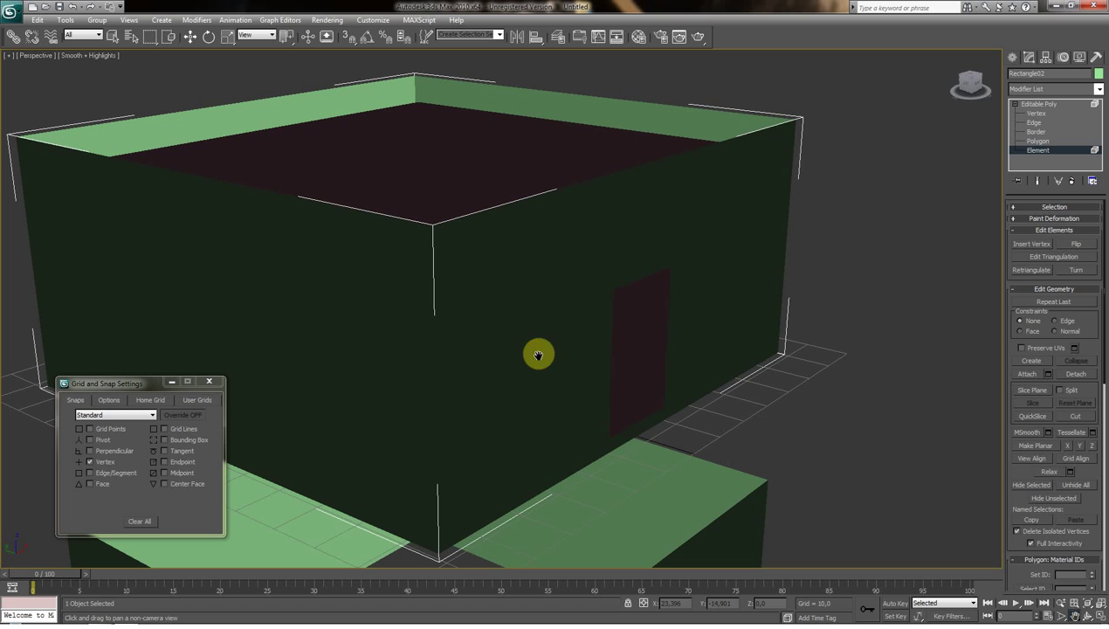
pyautogui.scroll(1, 490, 225)
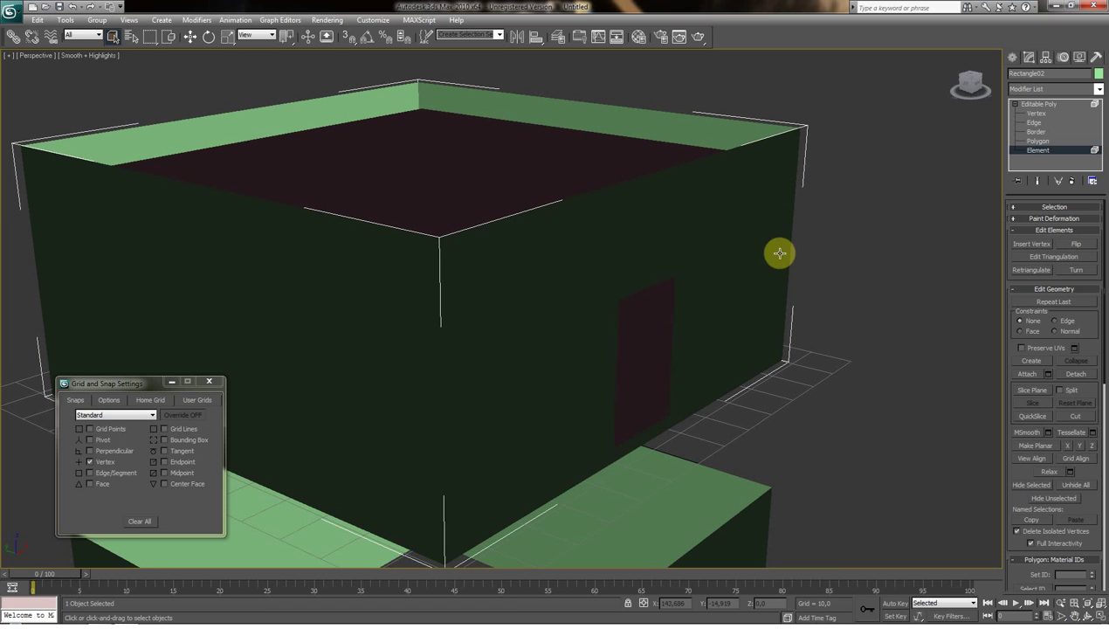
pyautogui.click(655, 308)
pyautogui.click(887, 480)
pyautogui.click(1083, 616)
pyautogui.moveTo(560, 400)
pyautogui.mouseDown()
pyautogui.moveTo(673, 424)
pyautogui.moveTo(680, 406)
pyautogui.moveTo(525, 421)
pyautogui.moveTo(582, 418)
pyautogui.moveTo(584, 429)
pyautogui.moveTo(503, 379)
pyautogui.moveTo(538, 400)
pyautogui.moveTo(579, 146)
pyautogui.mouseUp()
pyautogui.scroll(3, 524, 398)
pyautogui.scroll(-2, 539, 400)
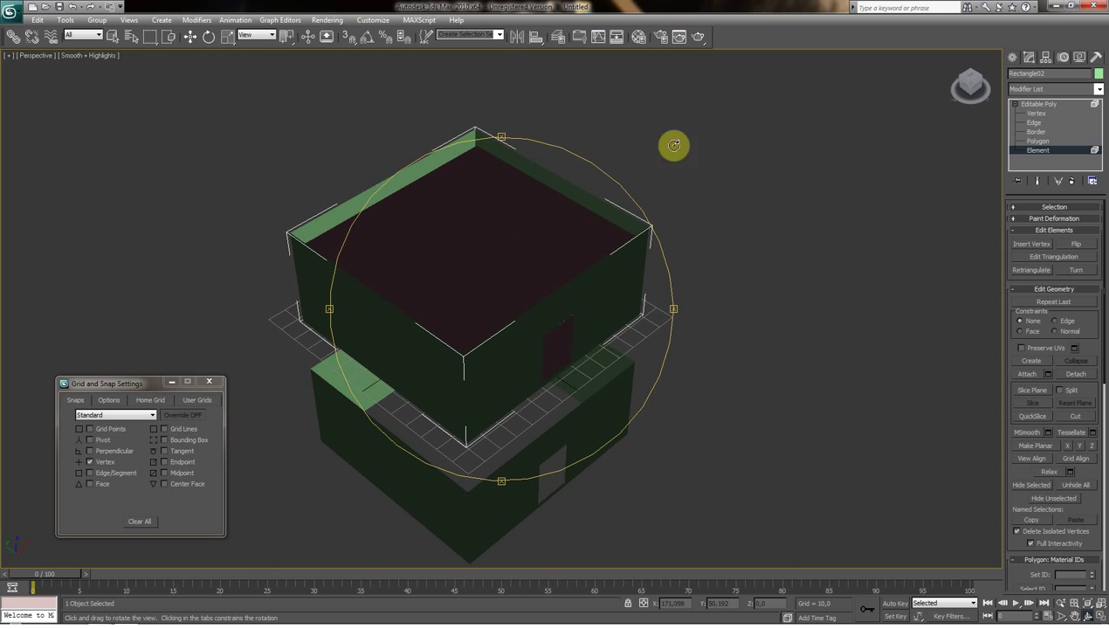
pyautogui.click(111, 36)
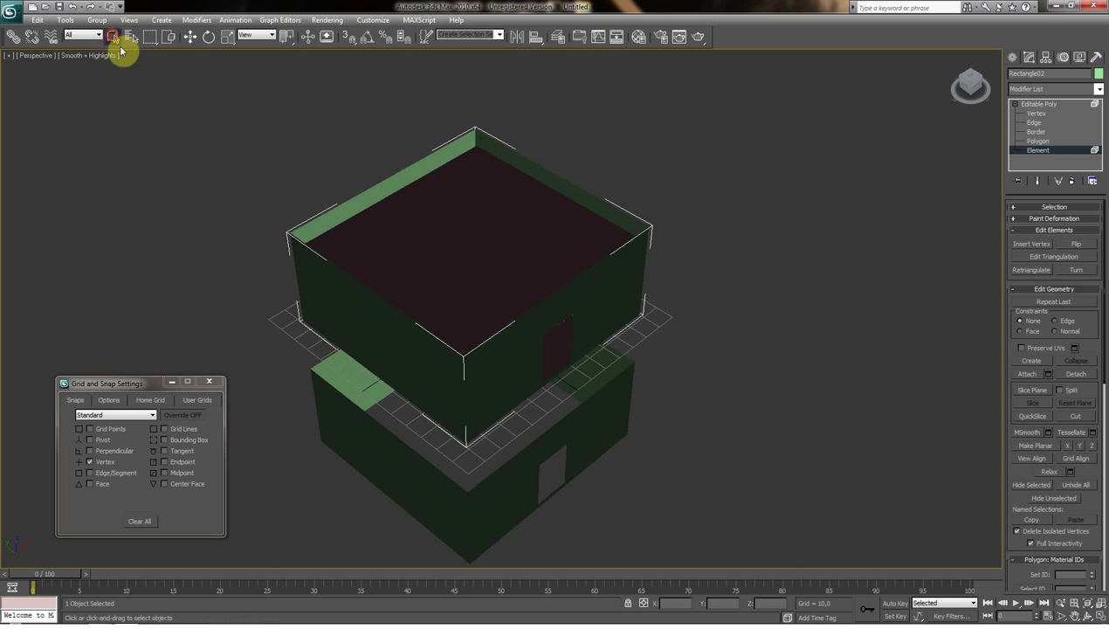
# Select the upper storey box and turn on Edged Faces display.
pyautogui.click(417, 222)
pyautogui.scroll(2, 417, 221)
pyautogui.click(821, 194)
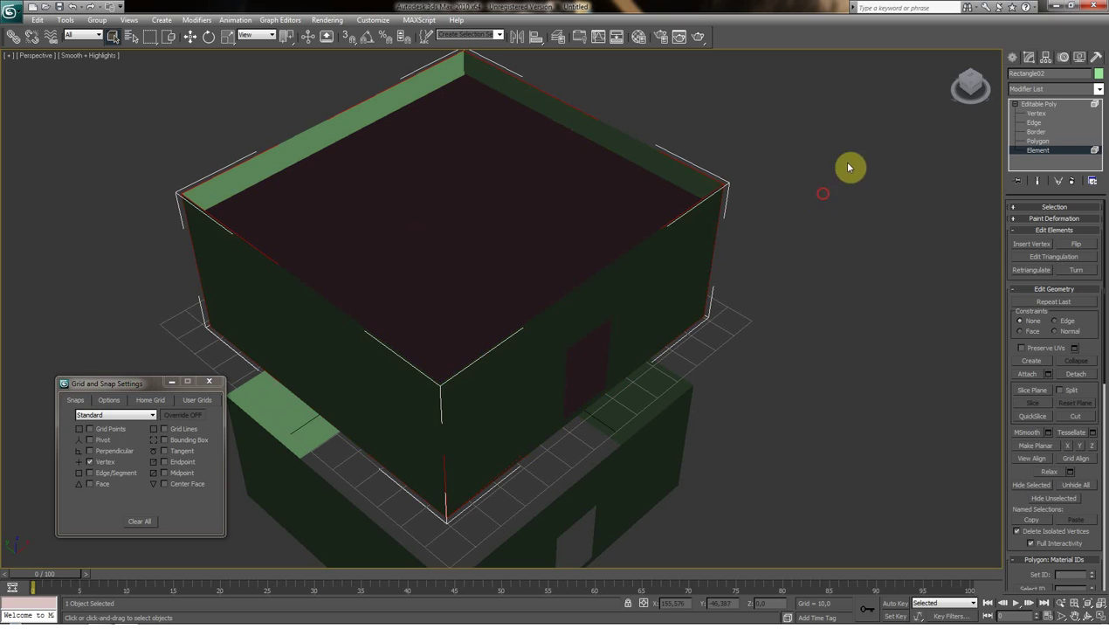
pyautogui.click(1011, 61)
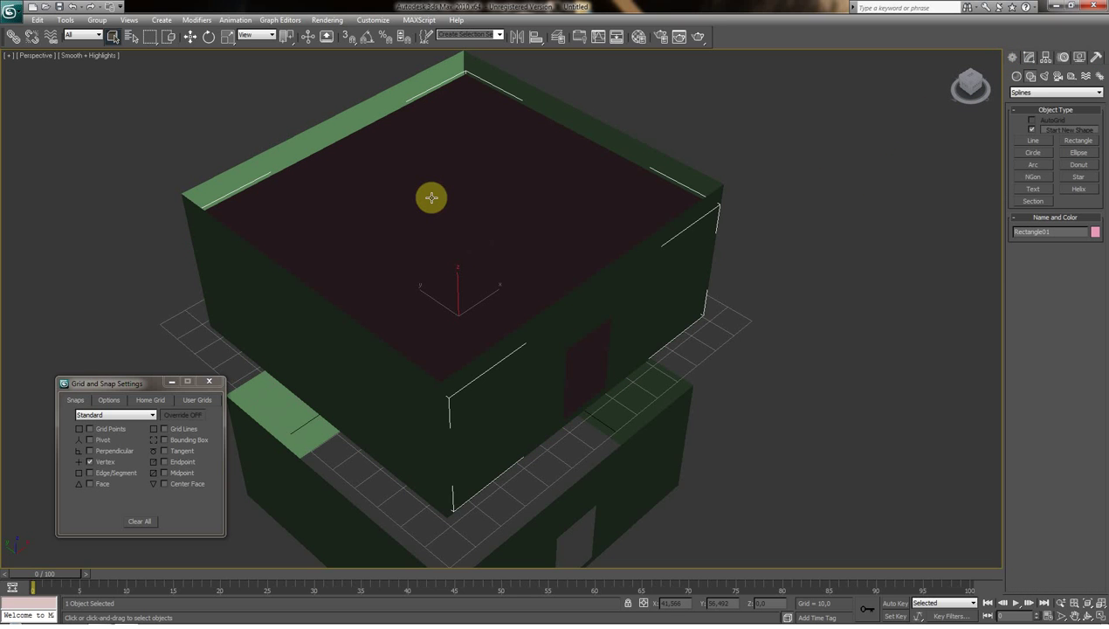
pyautogui.press('F4')
pyautogui.scroll(3, 453, 255)
pyautogui.scroll(-3, 455, 251)
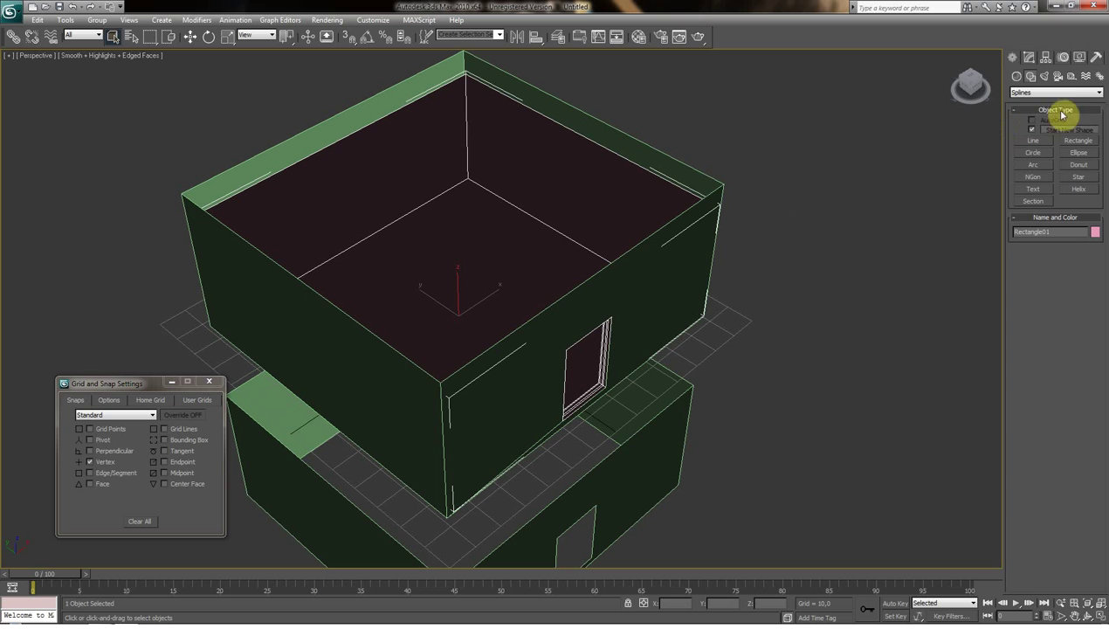
# Cap the upper box's open top border with a single polygon at Border level.
pyautogui.click(1030, 59)
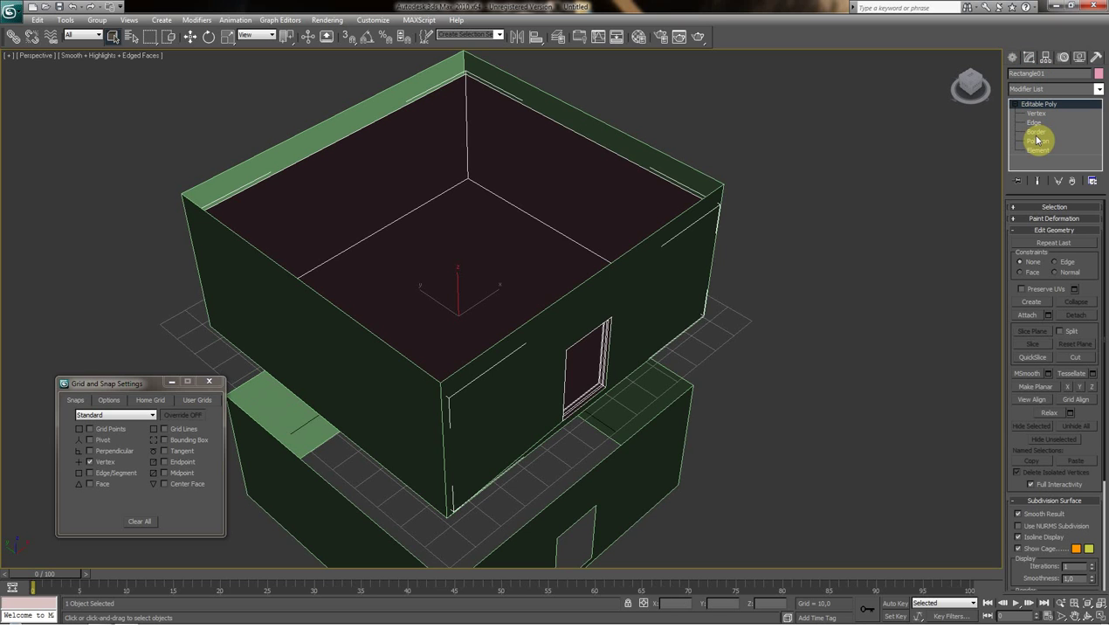
pyautogui.click(1035, 132)
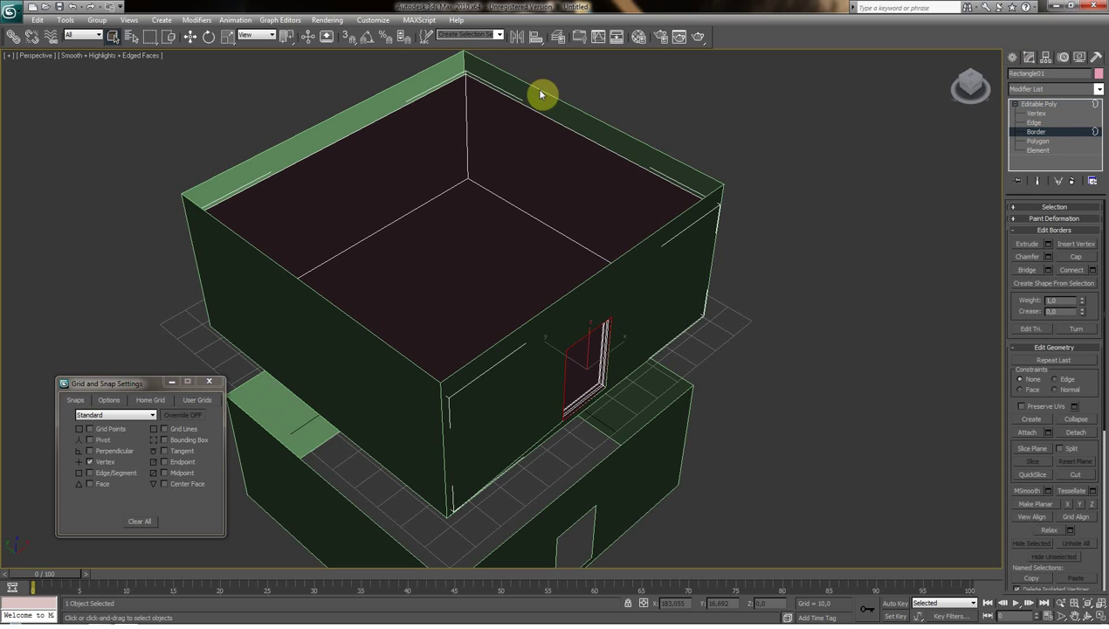
pyautogui.click(568, 129)
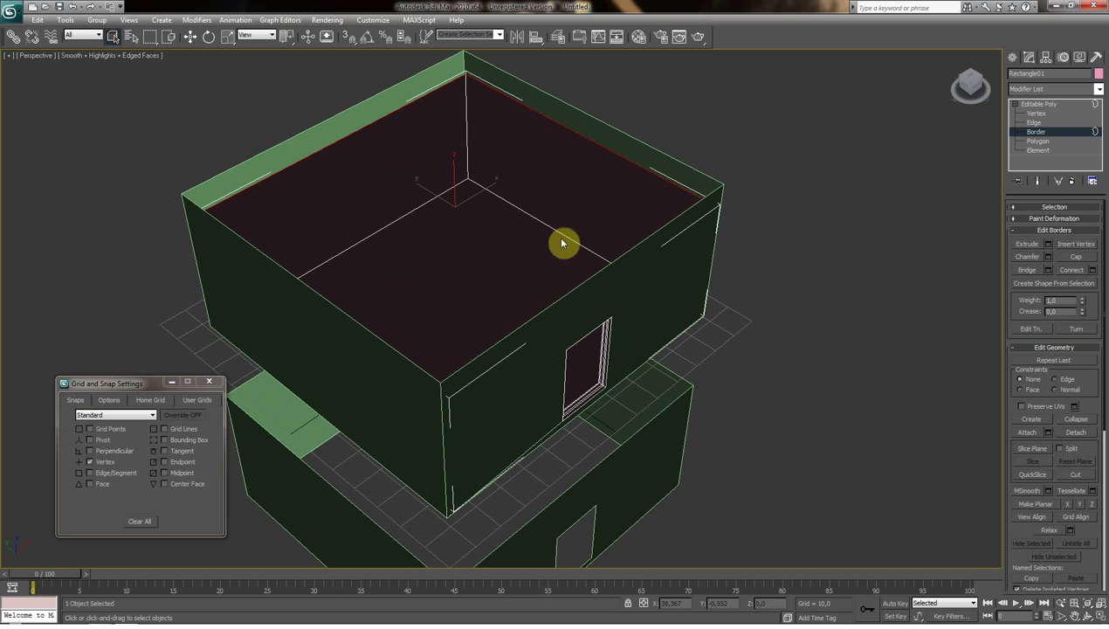
pyautogui.click(1087, 615)
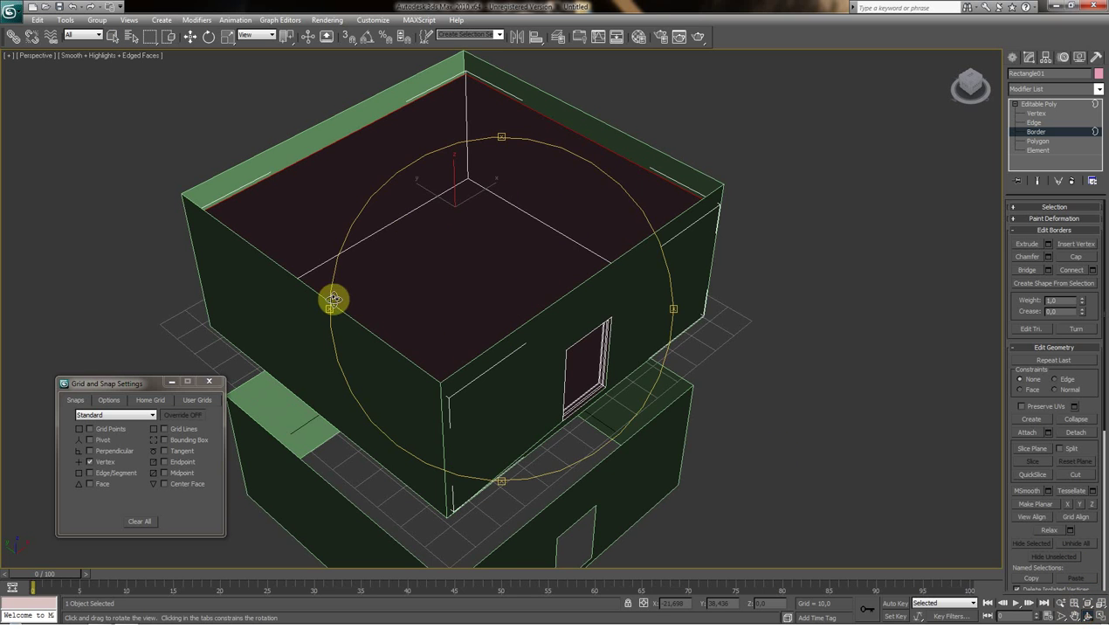
pyautogui.moveTo(454, 312)
pyautogui.mouseDown()
pyautogui.moveTo(586, 302)
pyautogui.moveTo(454, 309)
pyautogui.moveTo(442, 296)
pyautogui.moveTo(947, 262)
pyautogui.mouseUp()
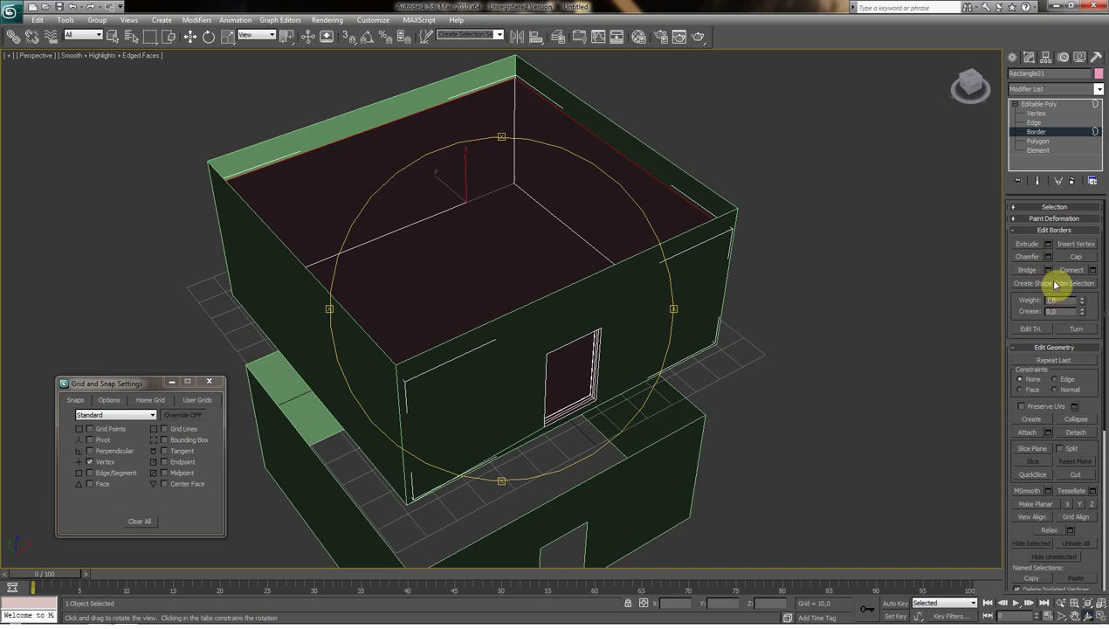
pyautogui.click(1070, 257)
pyautogui.moveTo(469, 273)
pyautogui.mouseDown()
pyautogui.moveTo(463, 243)
pyautogui.moveTo(446, 258)
pyautogui.moveTo(449, 286)
pyautogui.moveTo(436, 248)
pyautogui.moveTo(377, 255)
pyautogui.moveTo(422, 286)
pyautogui.moveTo(487, 293)
pyautogui.mouseUp()
pyautogui.scroll(-5, 486, 293)
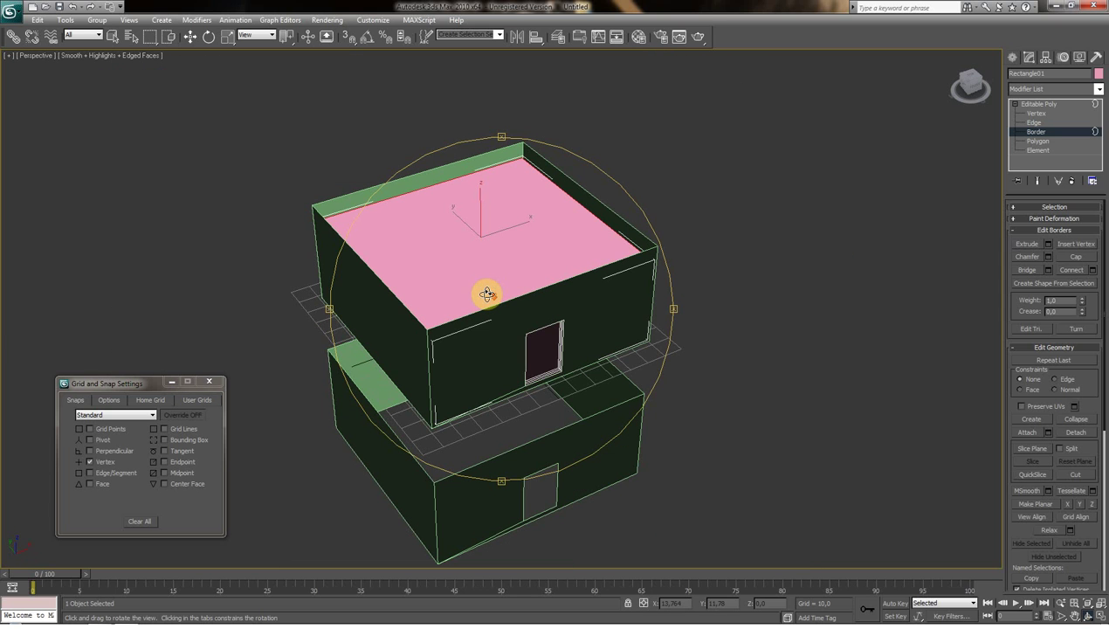
pyautogui.click(107, 41)
# Select Rectangle02 and pick its open top border at Border level.
pyautogui.click(851, 219)
pyautogui.click(1011, 64)
pyautogui.click(845, 280)
pyautogui.scroll(3, 768, 326)
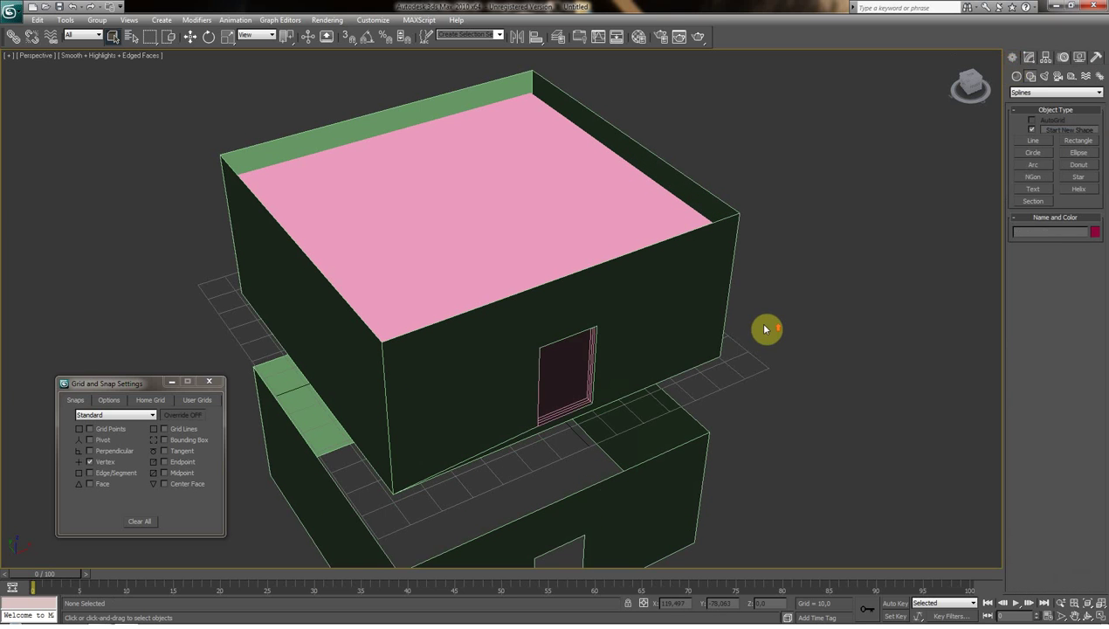
pyautogui.click(671, 297)
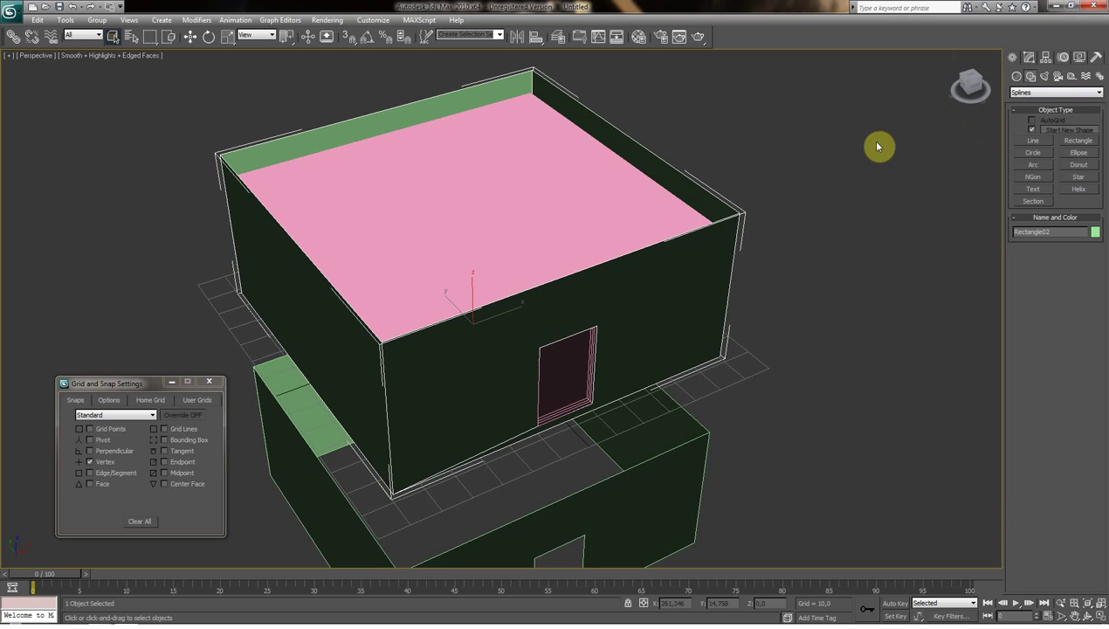
pyautogui.click(1029, 58)
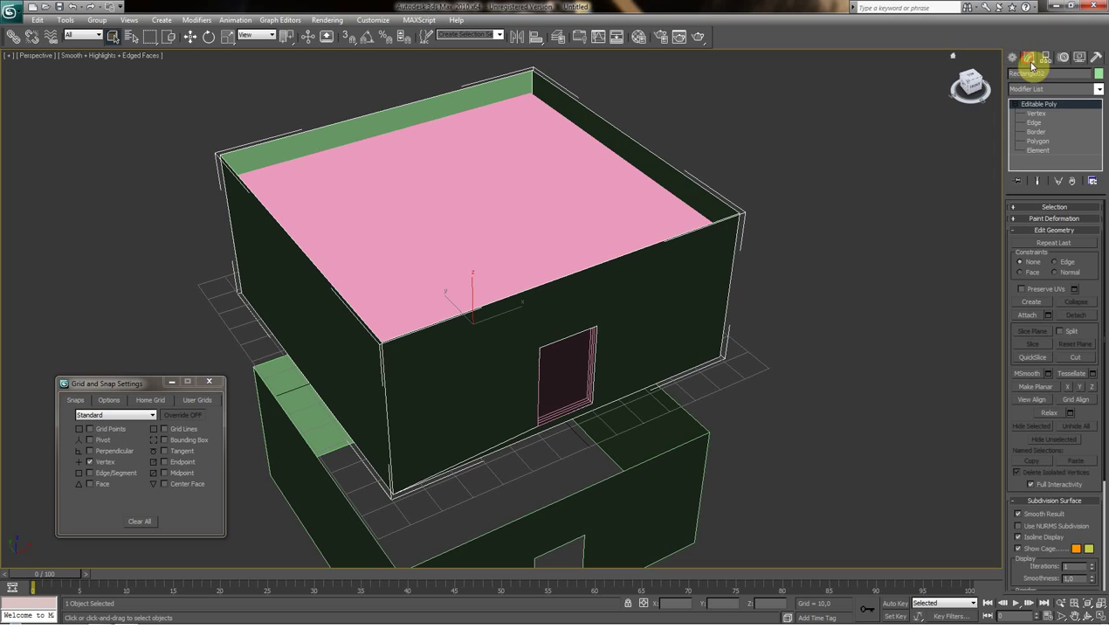
pyautogui.click(1035, 123)
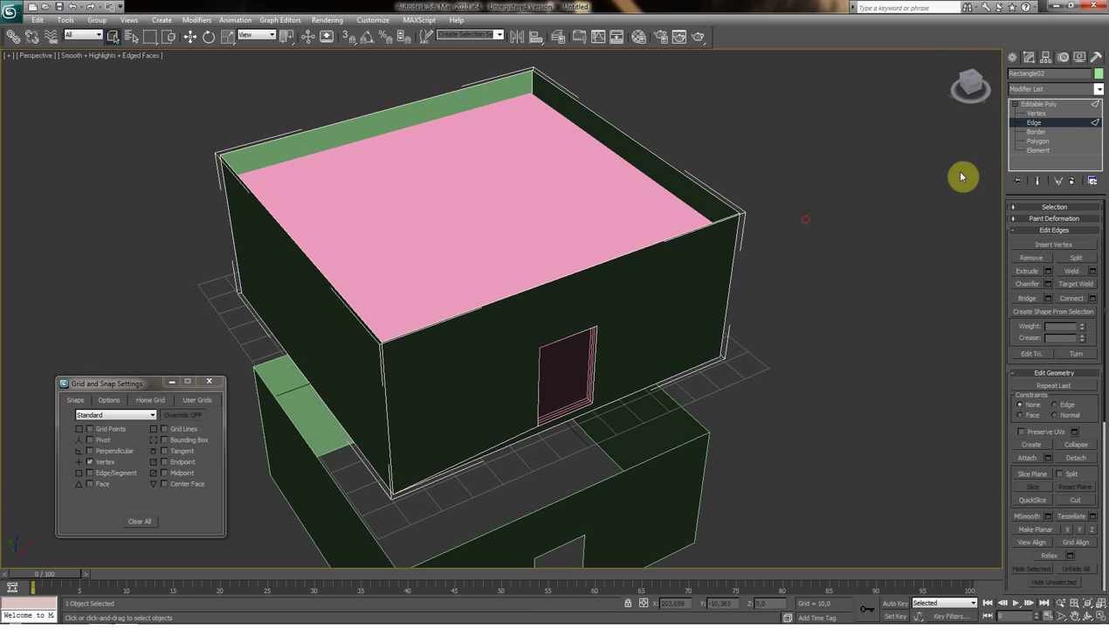
pyautogui.click(1037, 131)
pyautogui.click(716, 198)
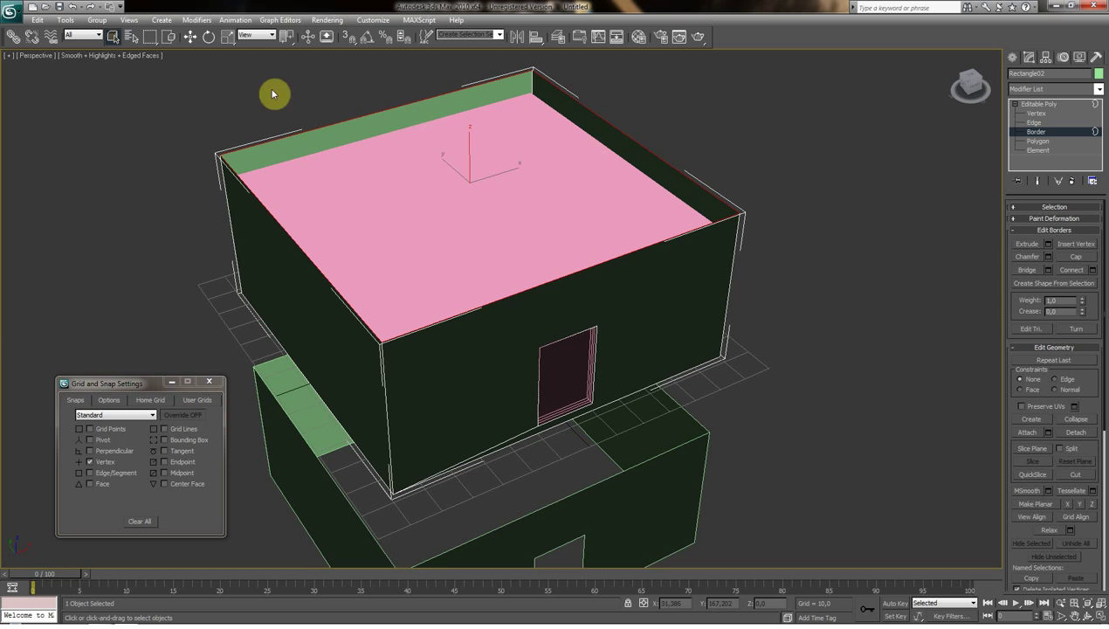
# Scale the top border to 109%, raise it slightly in Z, and cap it.
pyautogui.click(230, 36)
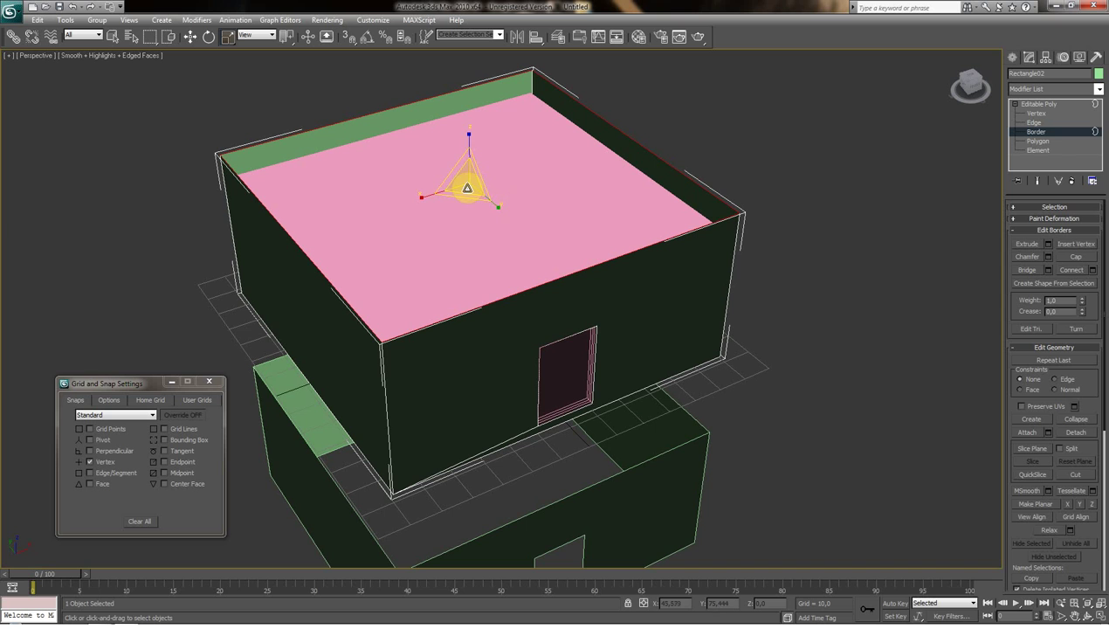
pyautogui.keyDown('shift'); pyautogui.moveTo(467, 187); pyautogui.dragTo(471, 181); pyautogui.keyUp('shift')
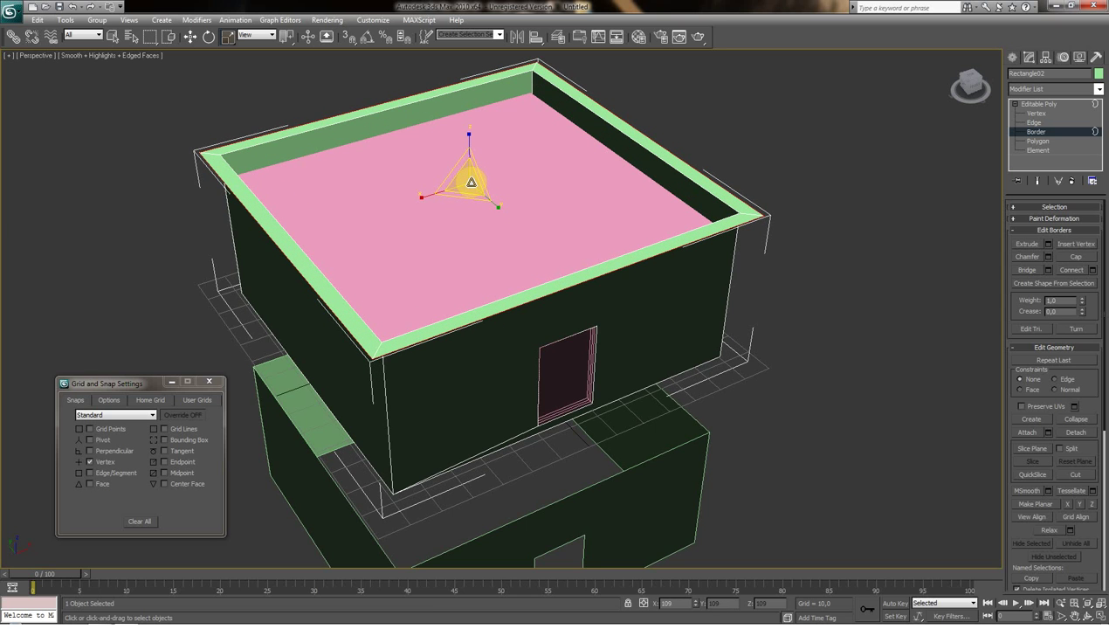
pyautogui.click(192, 38)
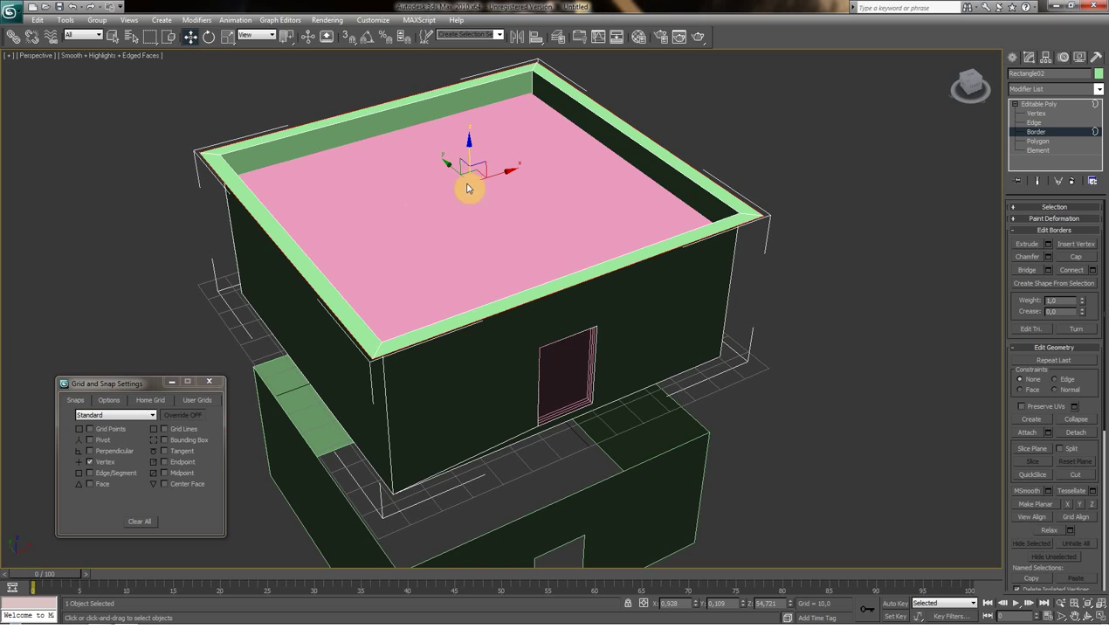
pyautogui.keyDown('shift'); pyautogui.moveTo(469, 144); pyautogui.dragTo(469, 134); pyautogui.keyUp('shift')
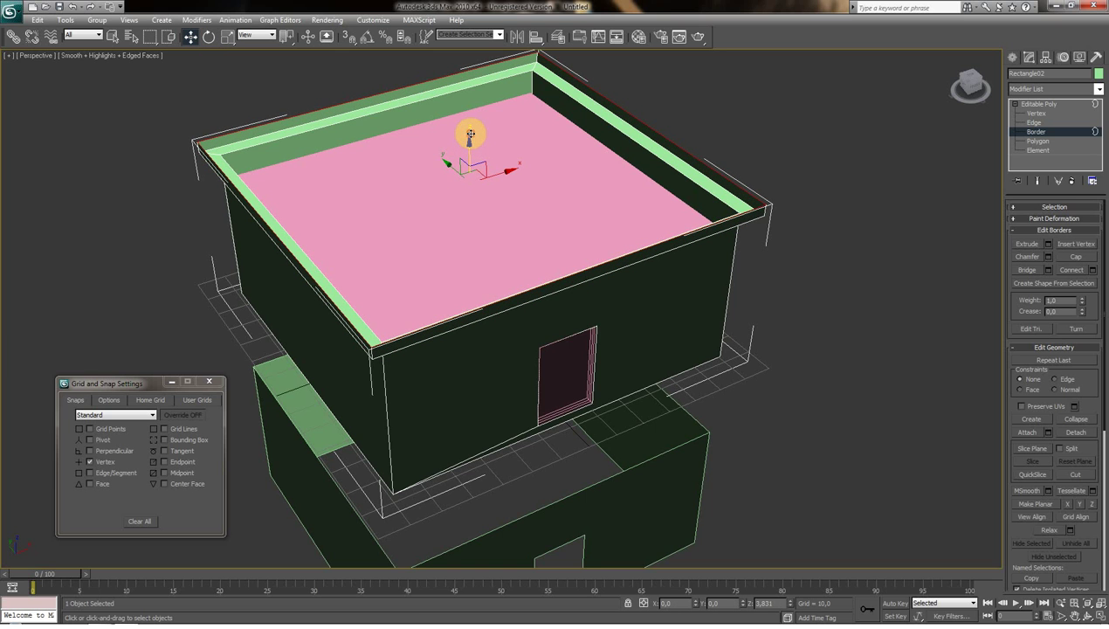
pyautogui.click(1087, 616)
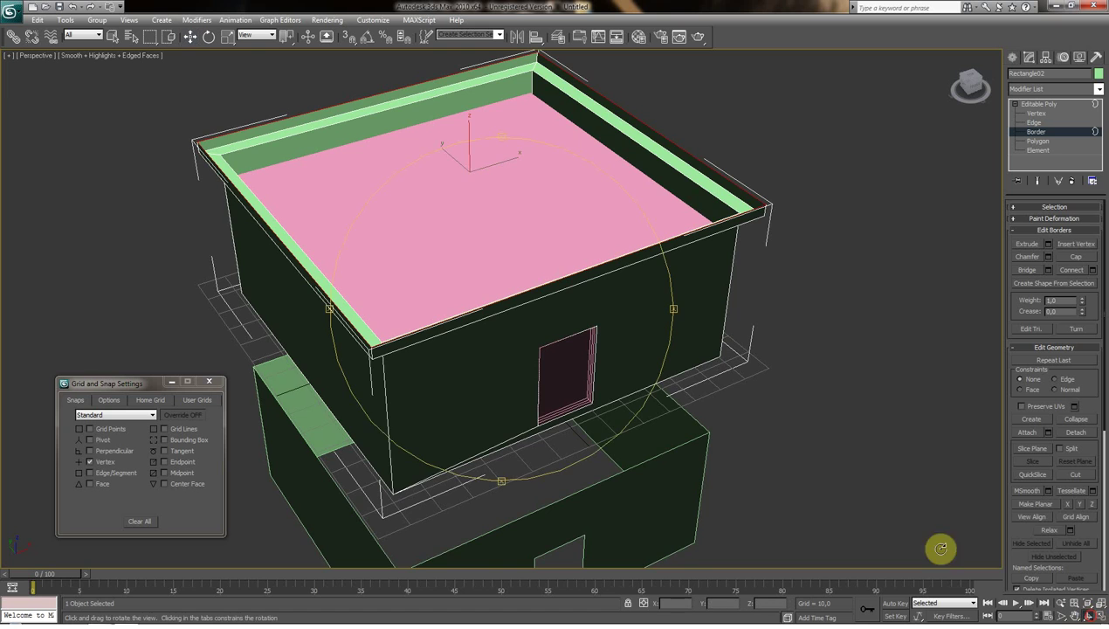
pyautogui.moveTo(606, 395)
pyautogui.mouseDown()
pyautogui.moveTo(643, 376)
pyautogui.moveTo(611, 398)
pyautogui.mouseUp()
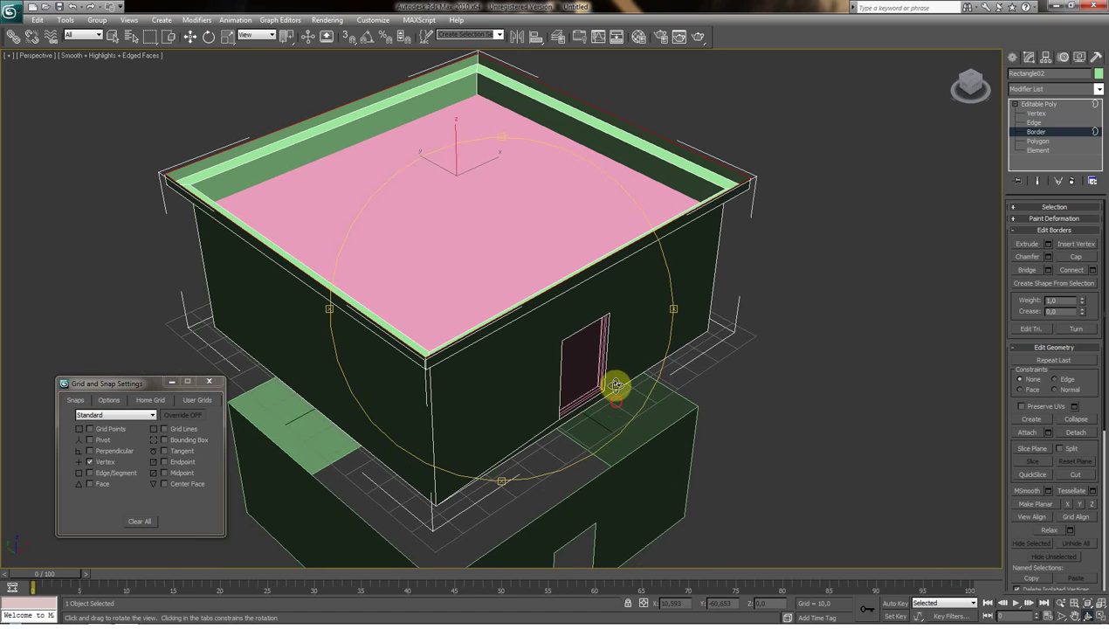
pyautogui.click(1073, 260)
pyautogui.moveTo(525, 292)
pyautogui.mouseDown()
pyautogui.moveTo(535, 247)
pyautogui.moveTo(586, 258)
pyautogui.moveTo(554, 234)
pyautogui.mouseUp()
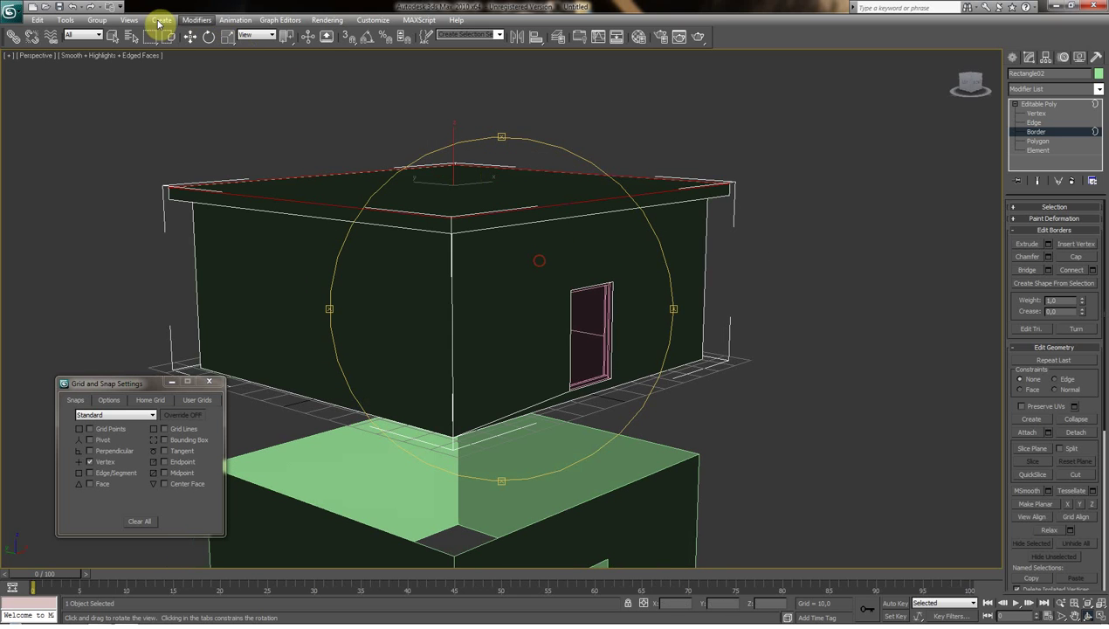
# Clear the roof border selection, check the house body element, then move to Polygon level.
pyautogui.click(113, 44)
pyautogui.click(283, 133)
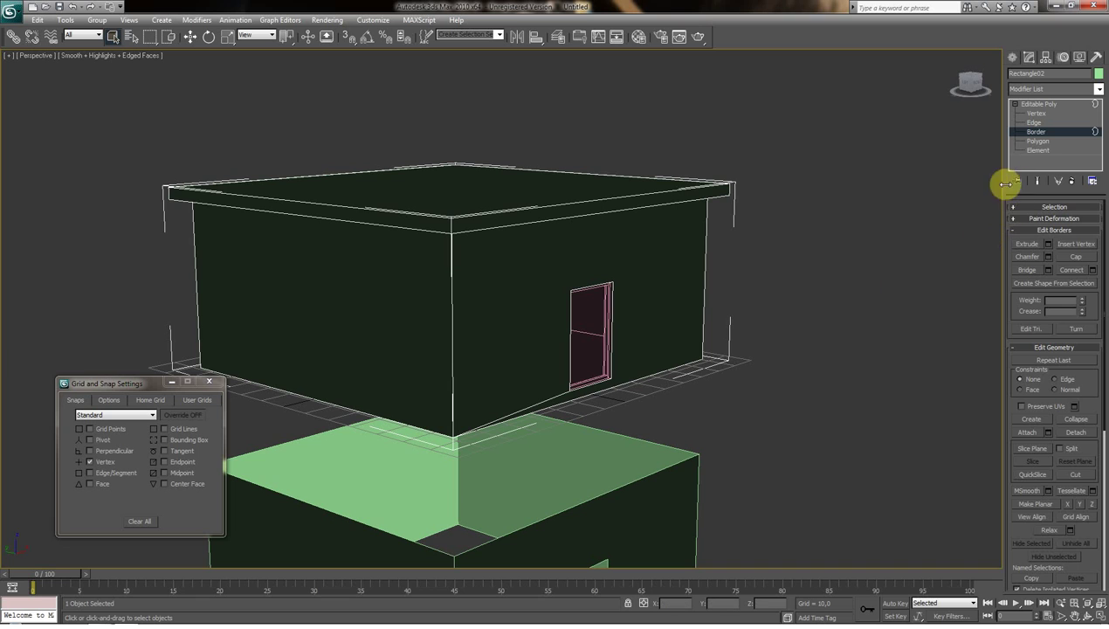
pyautogui.click(1035, 151)
pyautogui.click(596, 296)
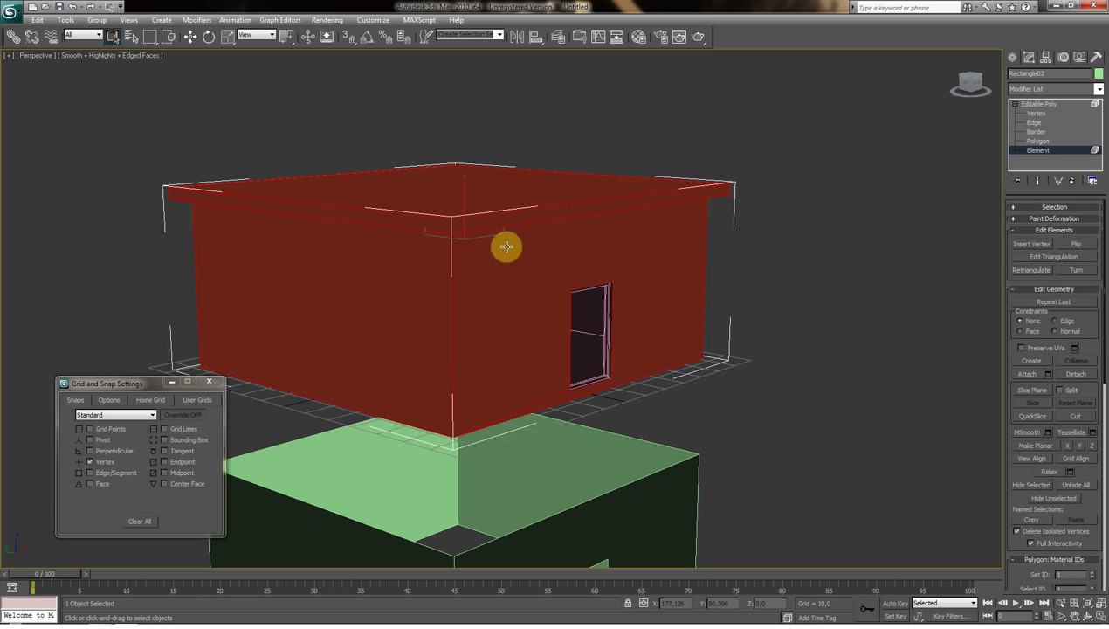
pyautogui.click(931, 267)
pyautogui.click(1036, 141)
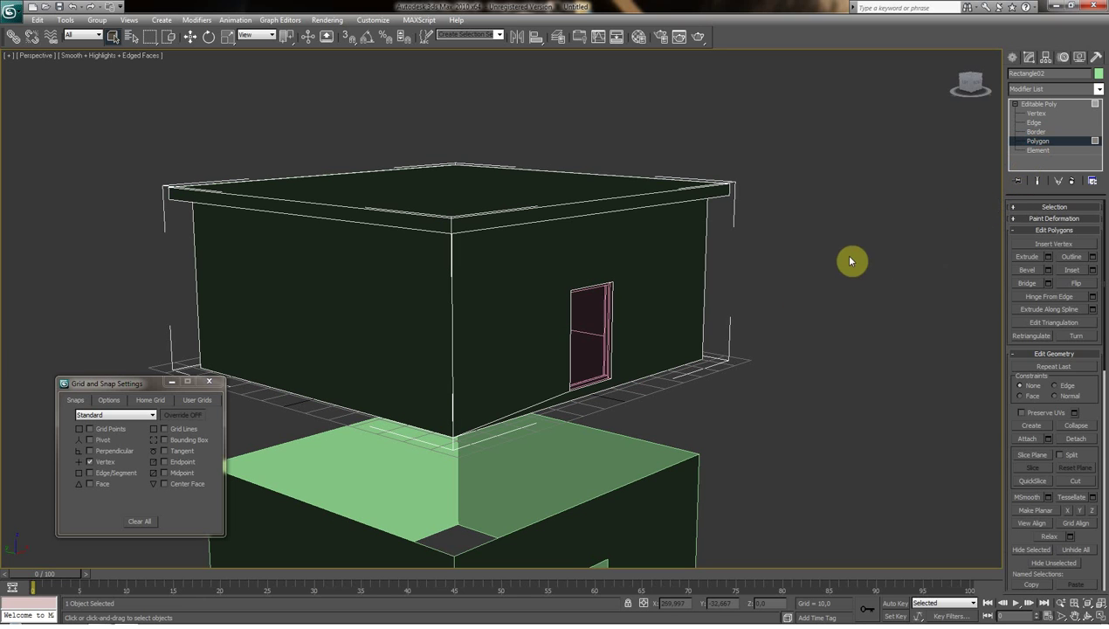
# Detach the roof-top polygon as its own element and begin selecting the upper walls.
pyautogui.click(457, 193)
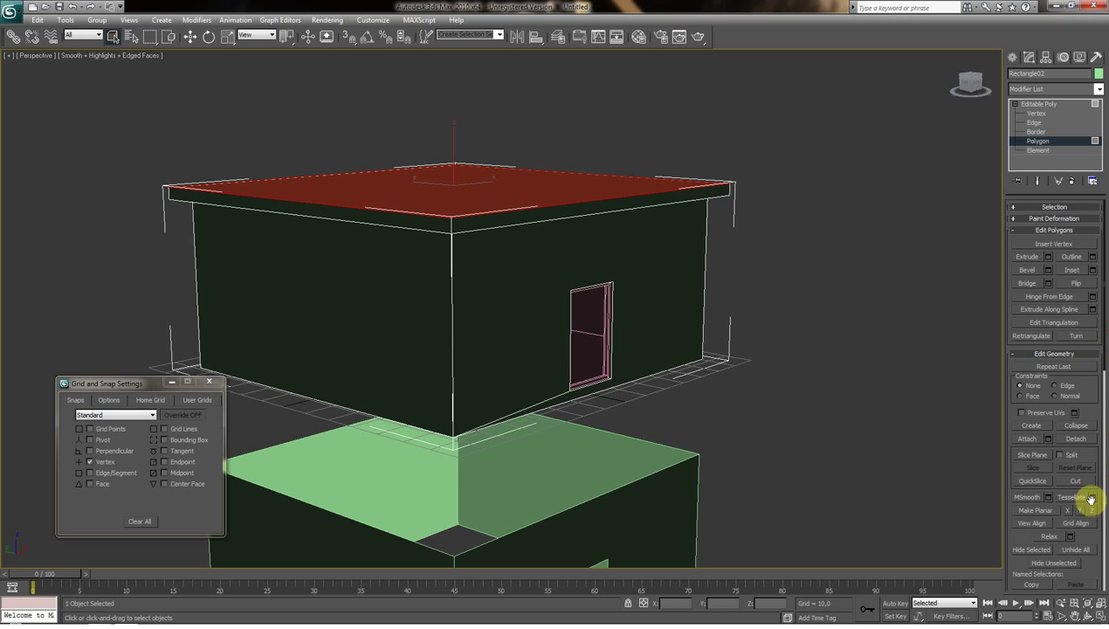
pyautogui.click(1076, 441)
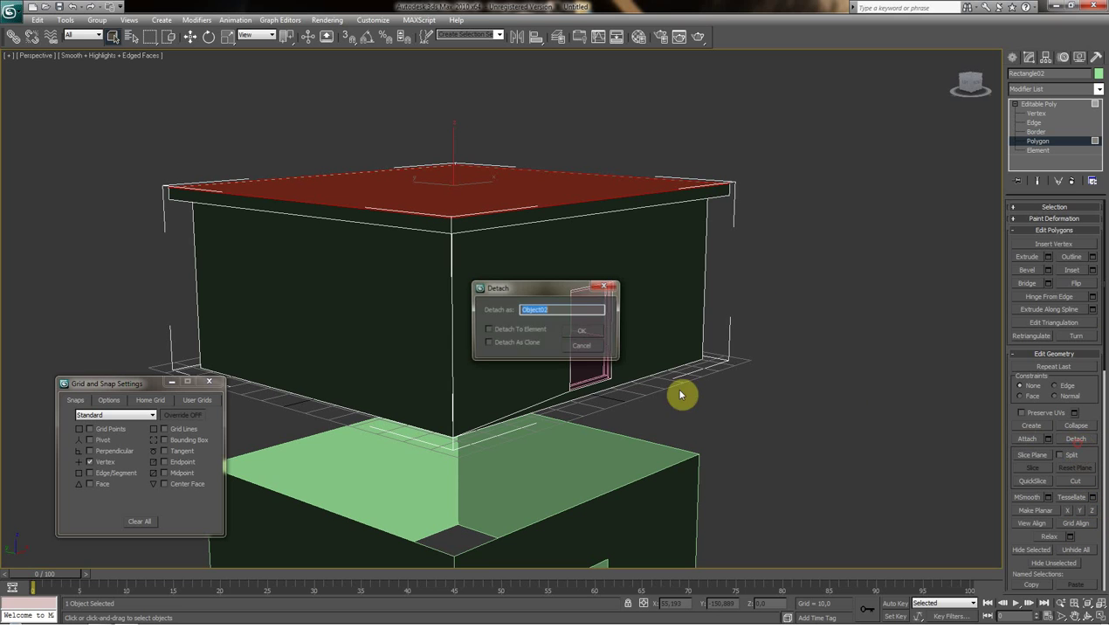
pyautogui.click(582, 331)
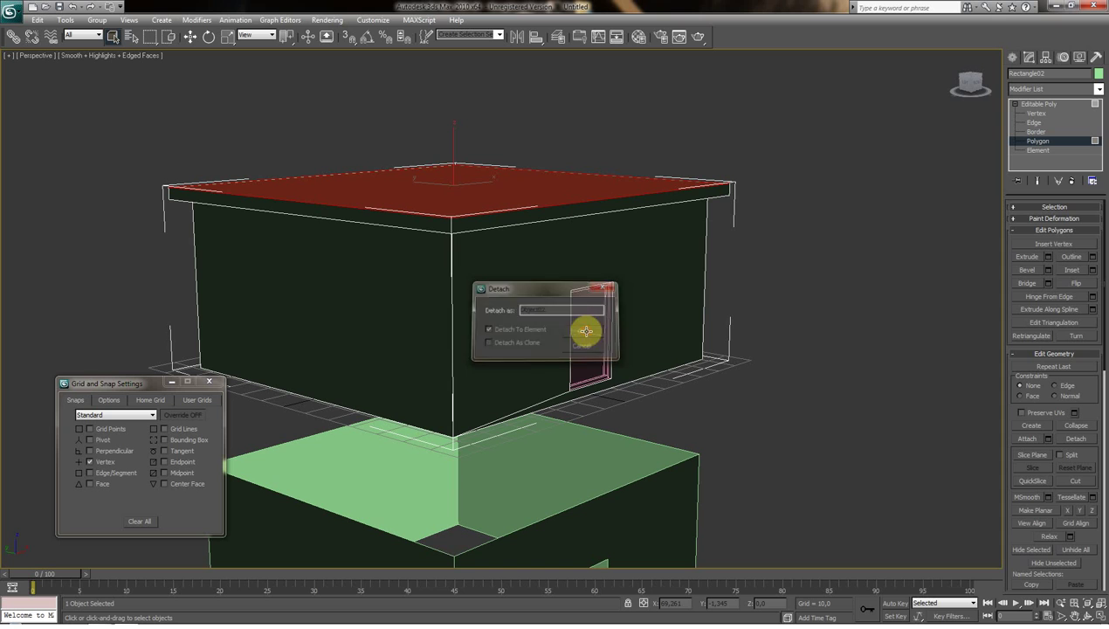
pyautogui.click(571, 250)
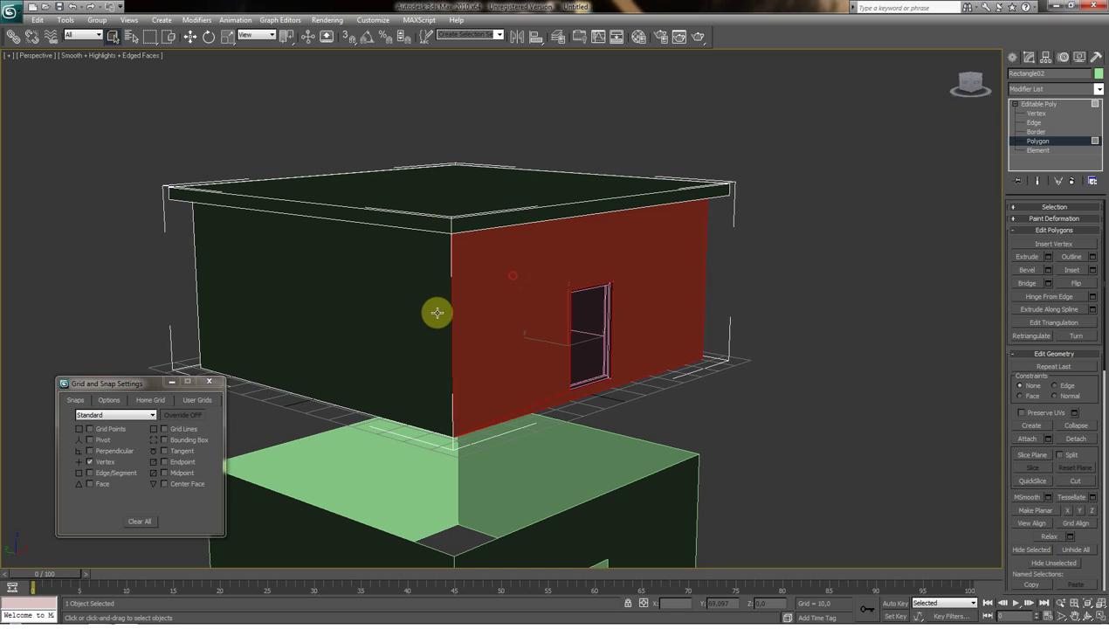
pyautogui.keyDown('ctrl'); pyautogui.click(411, 307); pyautogui.keyUp('ctrl')
# Select the remaining upper-storey wall polygons and detach them as a separate element.
pyautogui.click(1073, 614)
pyautogui.moveTo(785, 453); pyautogui.dragTo(410, 367)
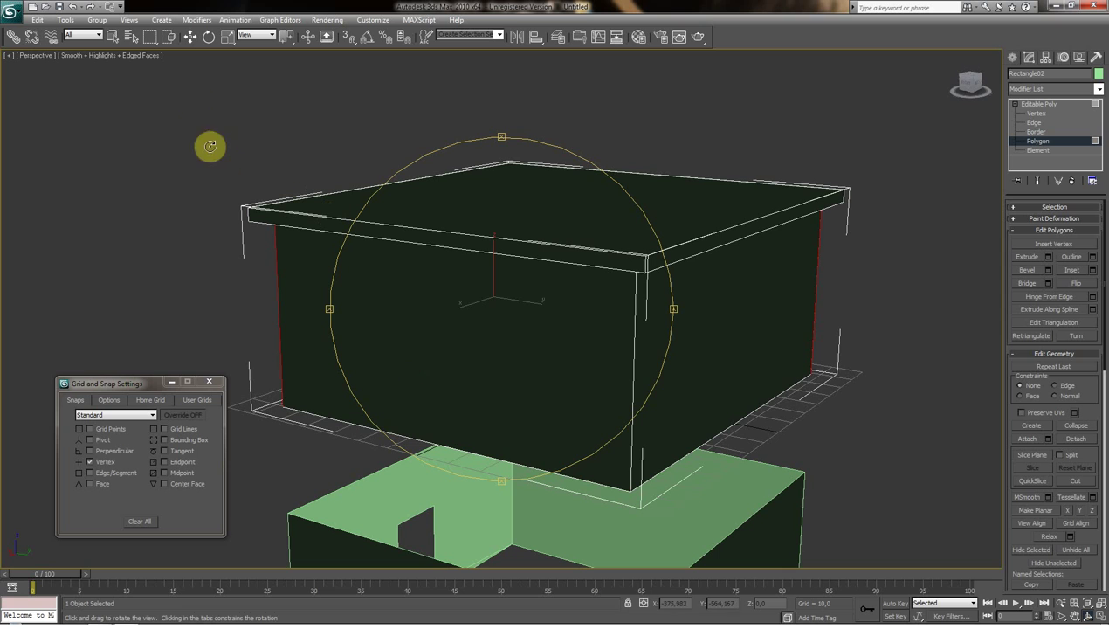
pyautogui.click(112, 44)
pyautogui.click(449, 356)
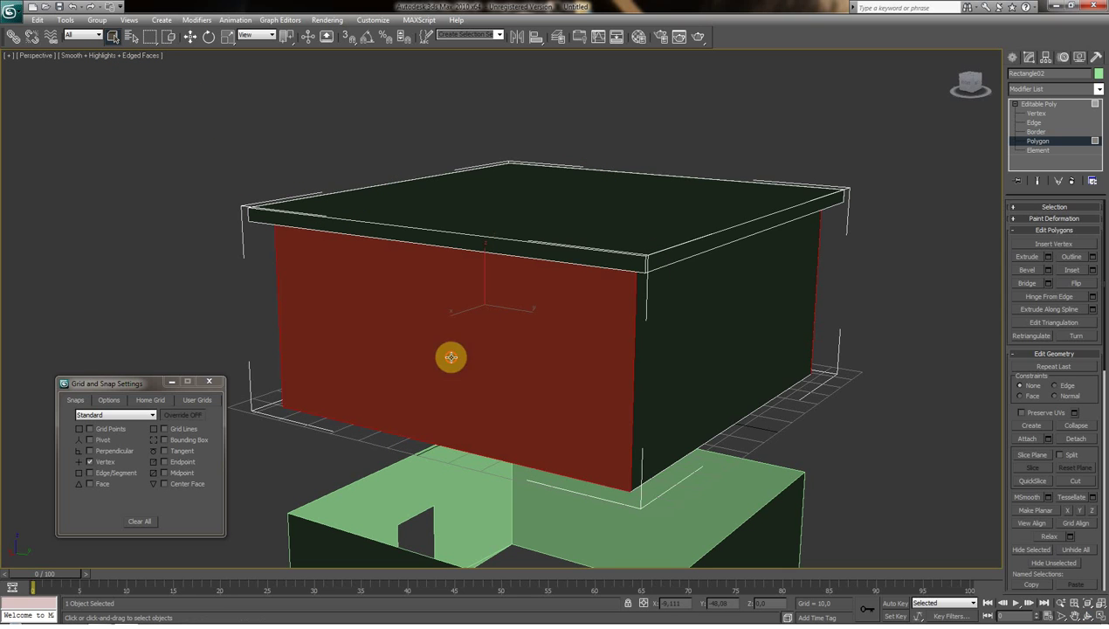
pyautogui.keyDown('ctrl'); pyautogui.click(700, 339); pyautogui.keyUp('ctrl')
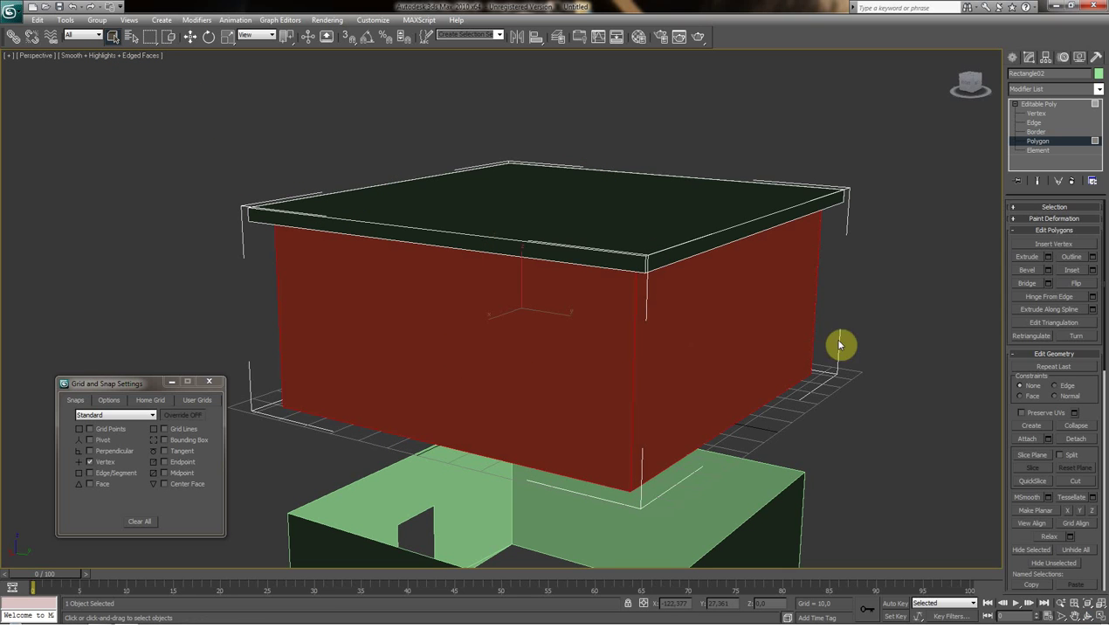
pyautogui.click(1087, 617)
pyautogui.moveTo(625, 358); pyautogui.dragTo(736, 353)
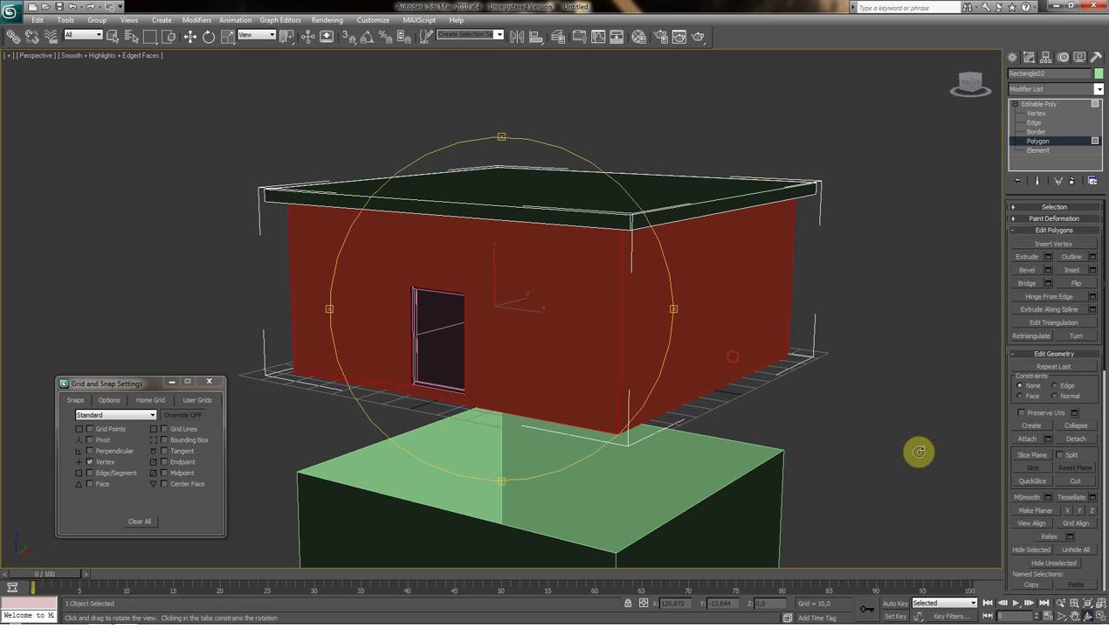
pyautogui.click(1076, 439)
pyautogui.click(576, 330)
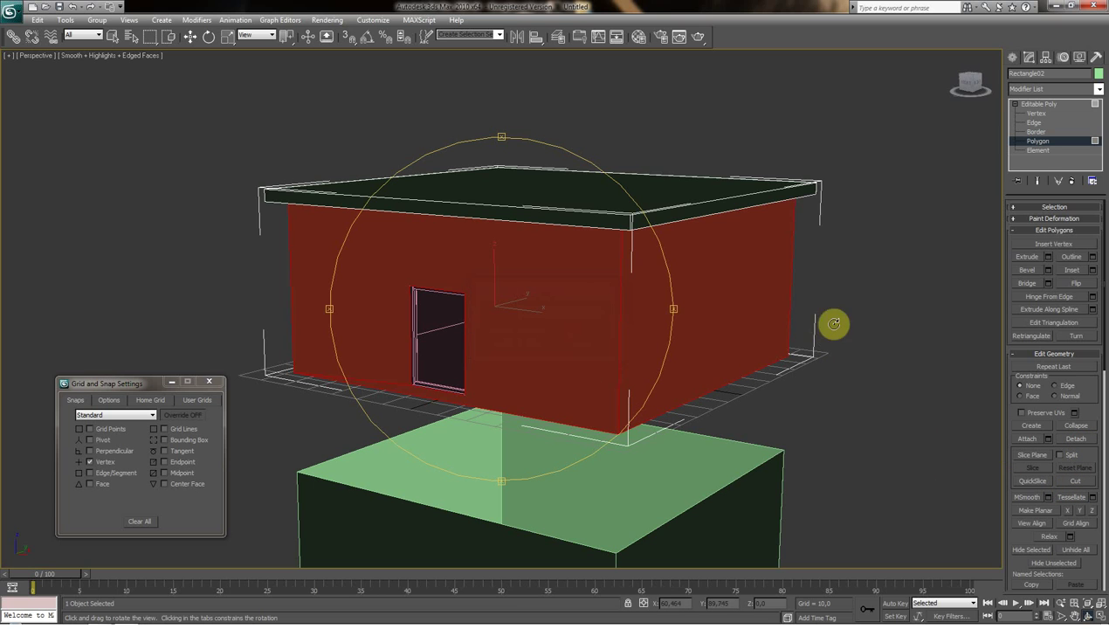
# Check the walls, roof rim and roof top elements one by one, then clear the selection.
pyautogui.click(1037, 150)
pyautogui.click(690, 260)
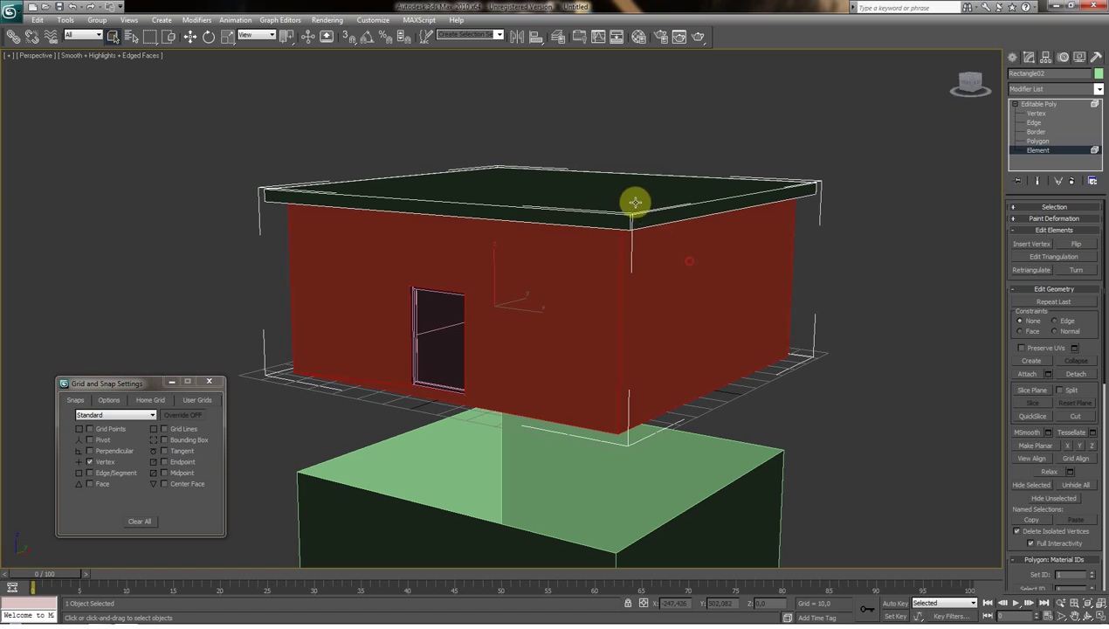
pyautogui.click(637, 220)
pyautogui.click(631, 200)
pyautogui.click(642, 270)
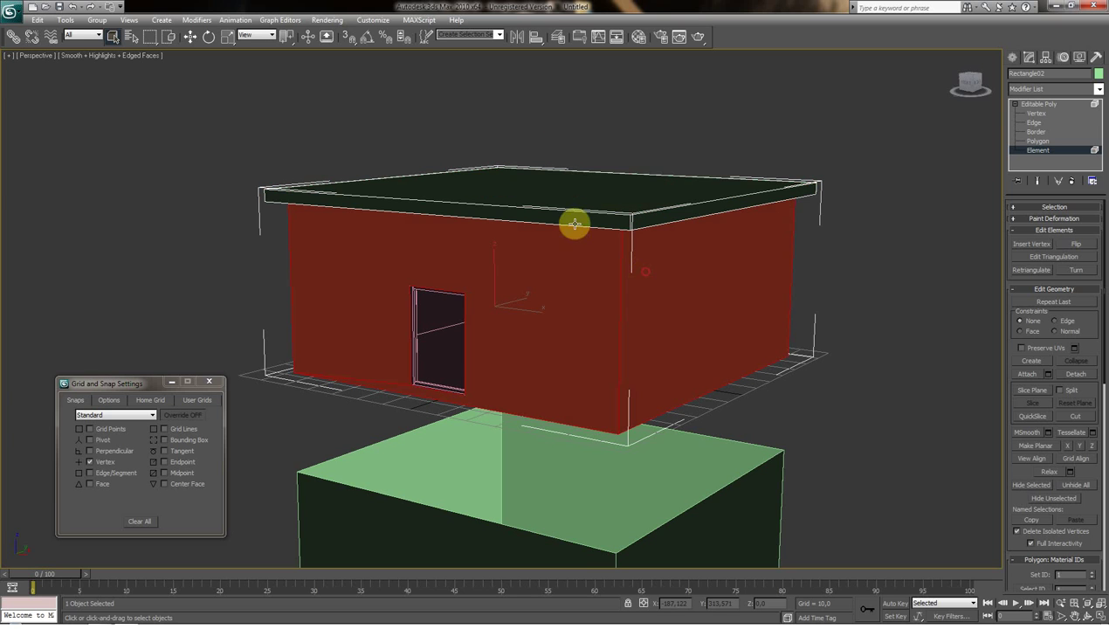
pyautogui.click(571, 218)
pyautogui.click(664, 195)
pyautogui.click(869, 323)
pyautogui.scroll(-3, 652, 332)
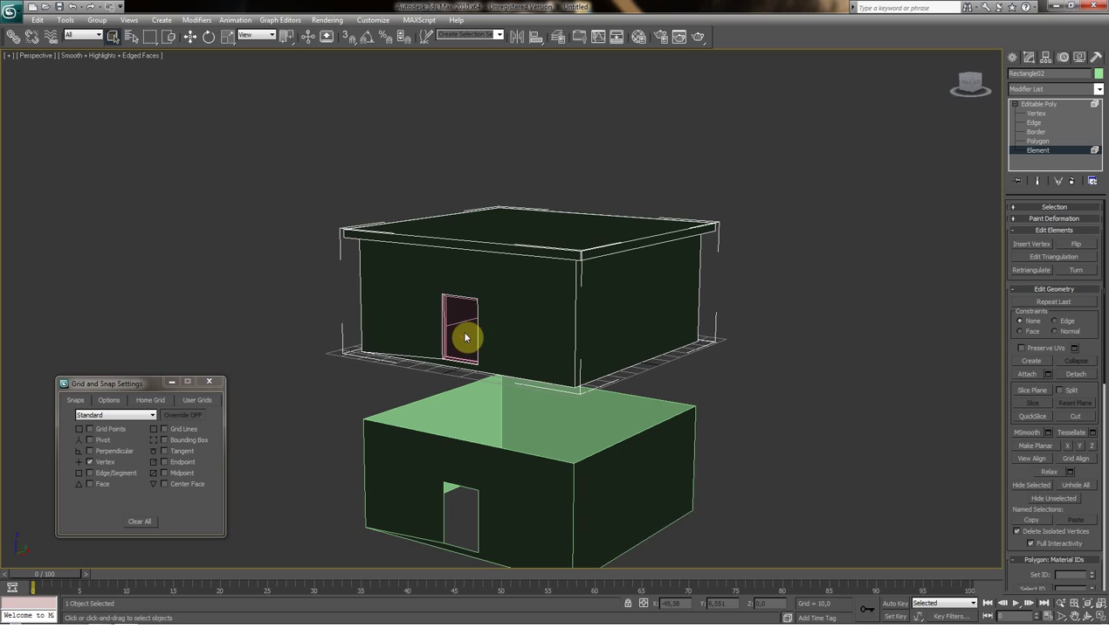
# Pan and zoom in on the upper house's door frame, then return to the spline creation options.
pyautogui.click(1064, 615)
pyautogui.moveTo(644, 370)
pyautogui.mouseDown()
pyautogui.moveTo(742, 324)
pyautogui.moveTo(675, 296)
pyautogui.mouseUp()
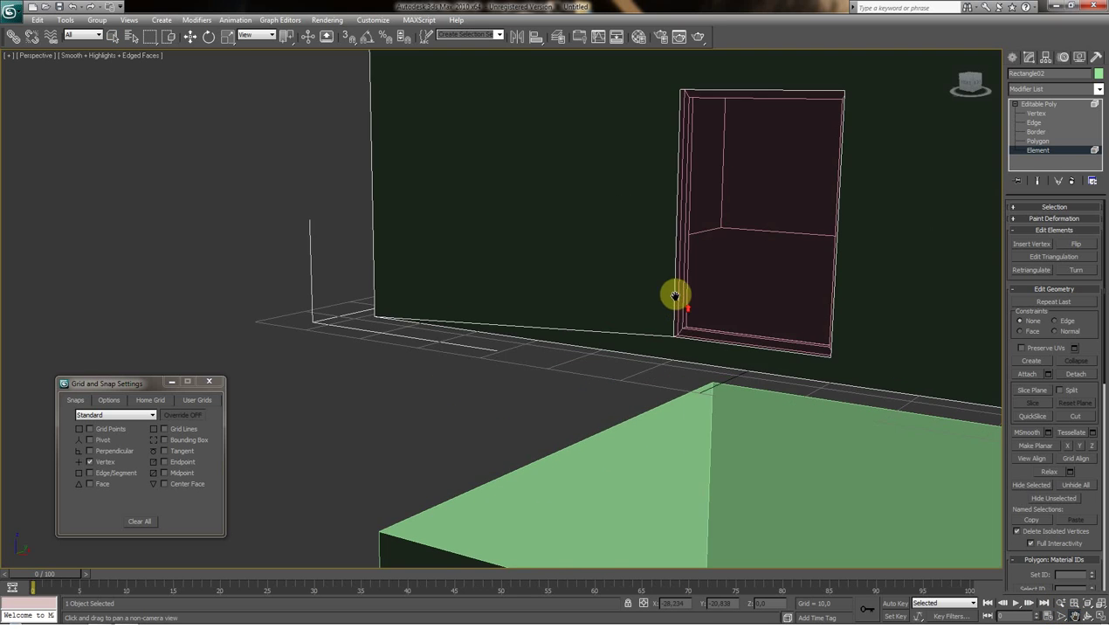
pyautogui.scroll(-1, 675, 295)
pyautogui.scroll(3, 604, 372)
pyautogui.moveTo(604, 371); pyautogui.dragTo(477, 314)
pyautogui.moveTo(593, 398); pyautogui.dragTo(546, 396)
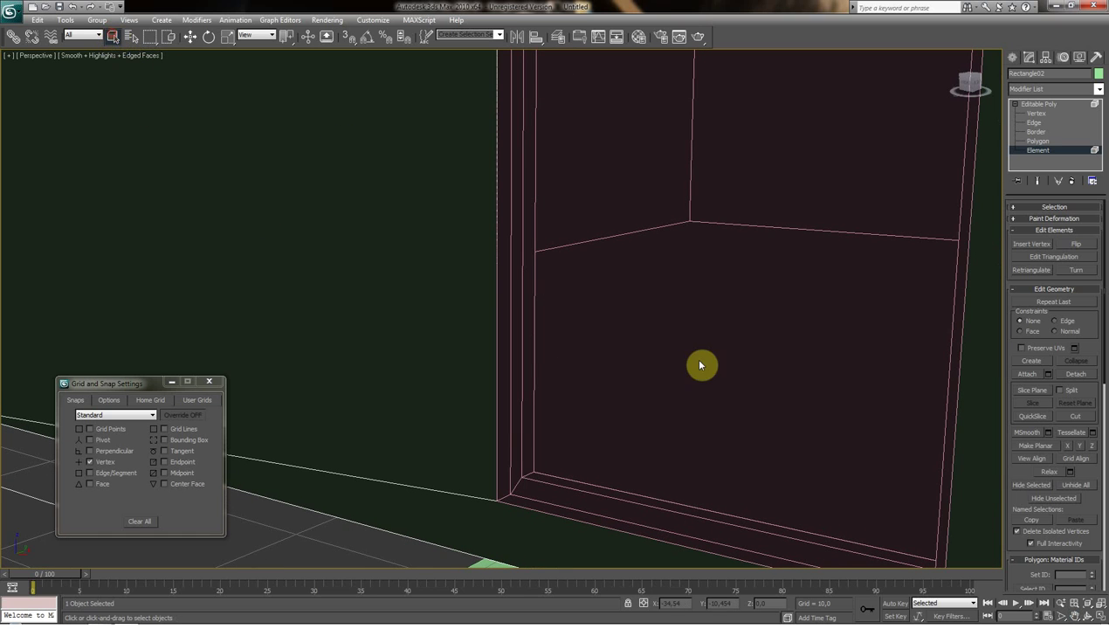
pyautogui.scroll(-5, 704, 340)
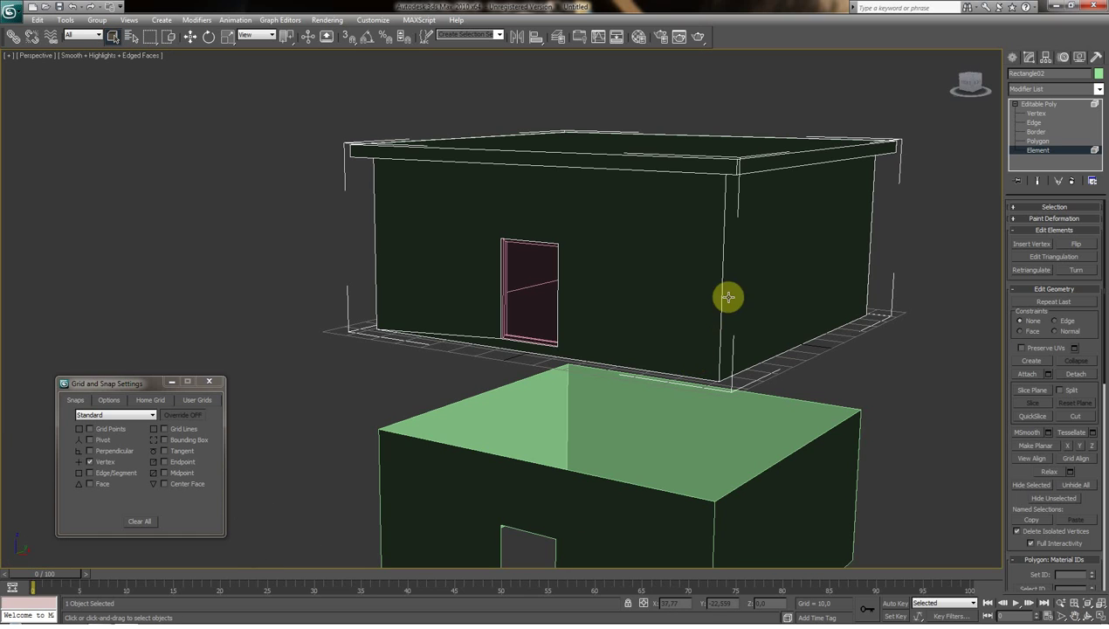
pyautogui.click(1012, 59)
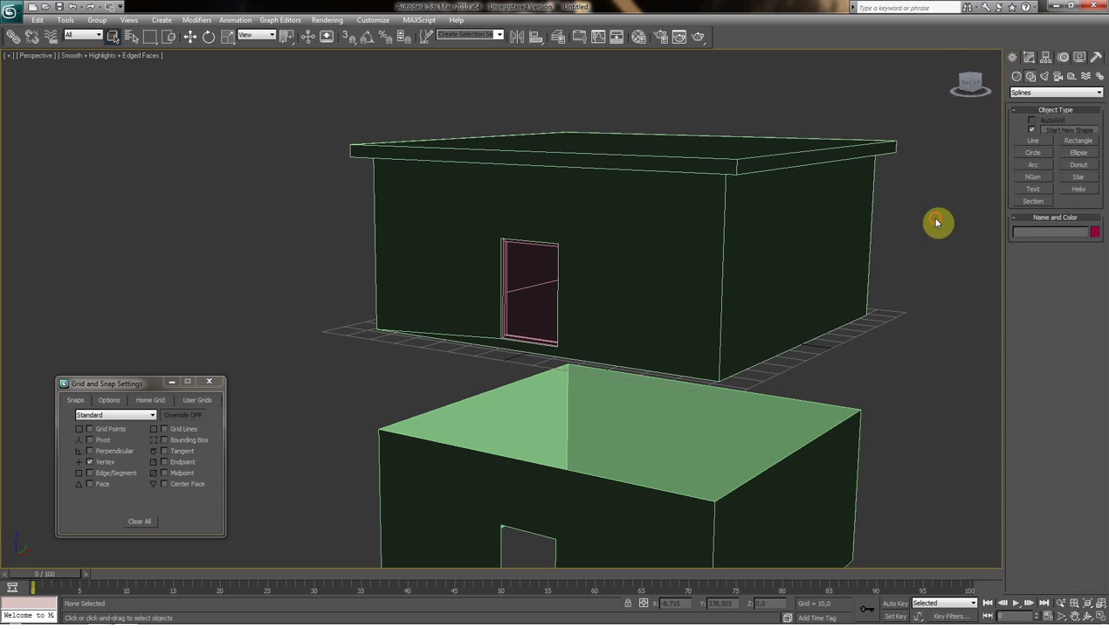
# Hide the finished upper house with Hide Selected.
pyautogui.rightClick(711, 268)
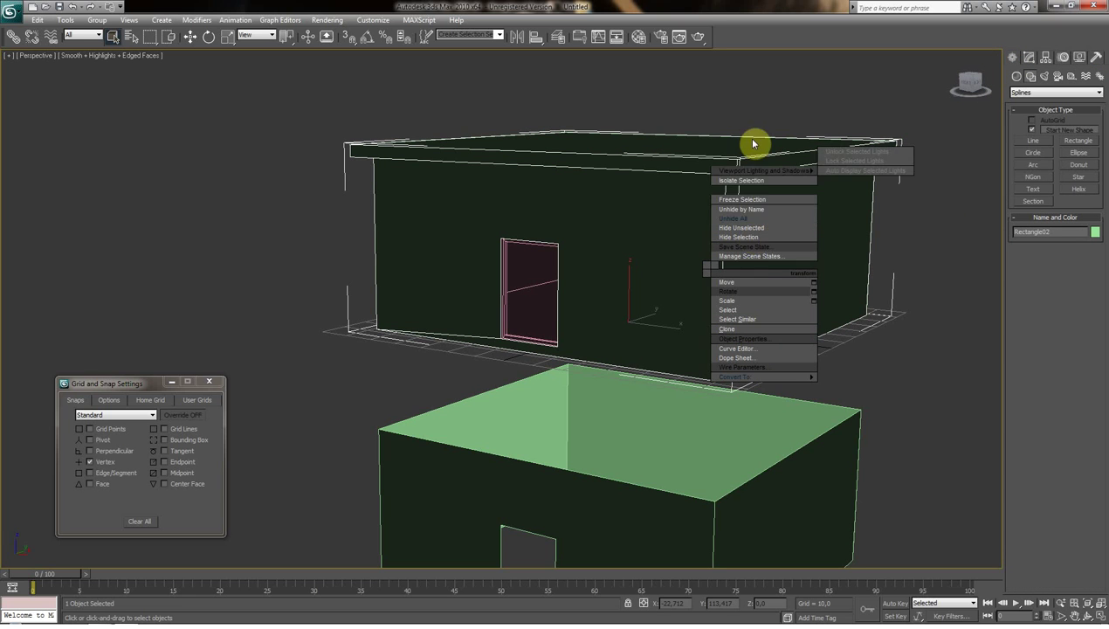
pyautogui.click(736, 241)
pyautogui.scroll(2, 655, 277)
pyautogui.scroll(3, 653, 265)
pyautogui.scroll(-5, 637, 241)
# Select the pink house Rectangle01 and orbit to look down on it.
pyautogui.click(637, 241)
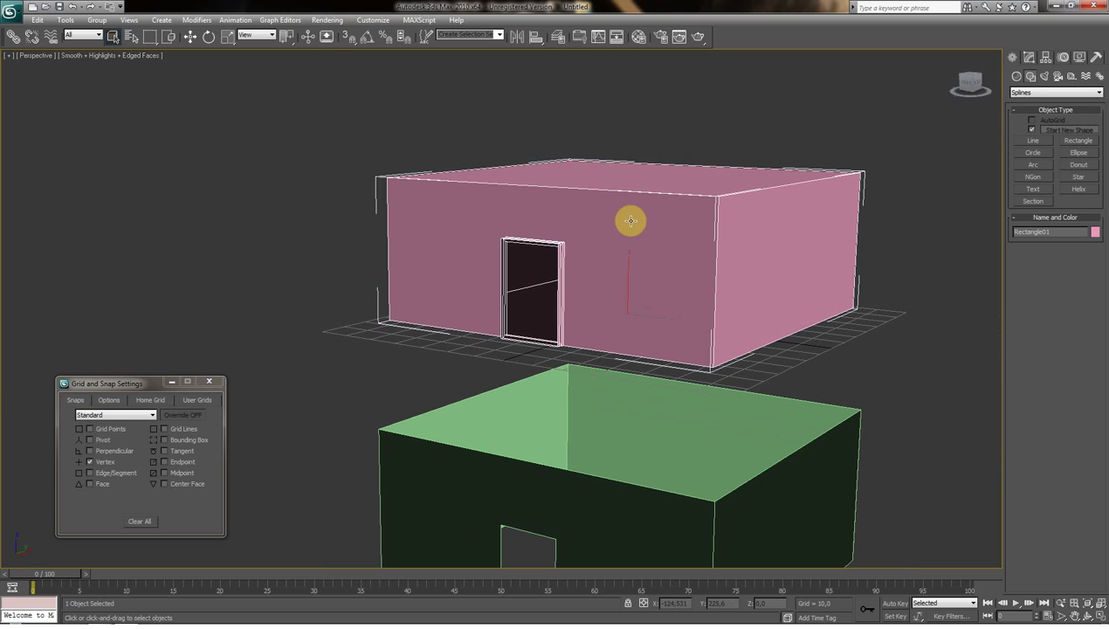
pyautogui.click(1078, 616)
pyautogui.moveTo(634, 397); pyautogui.dragTo(511, 231)
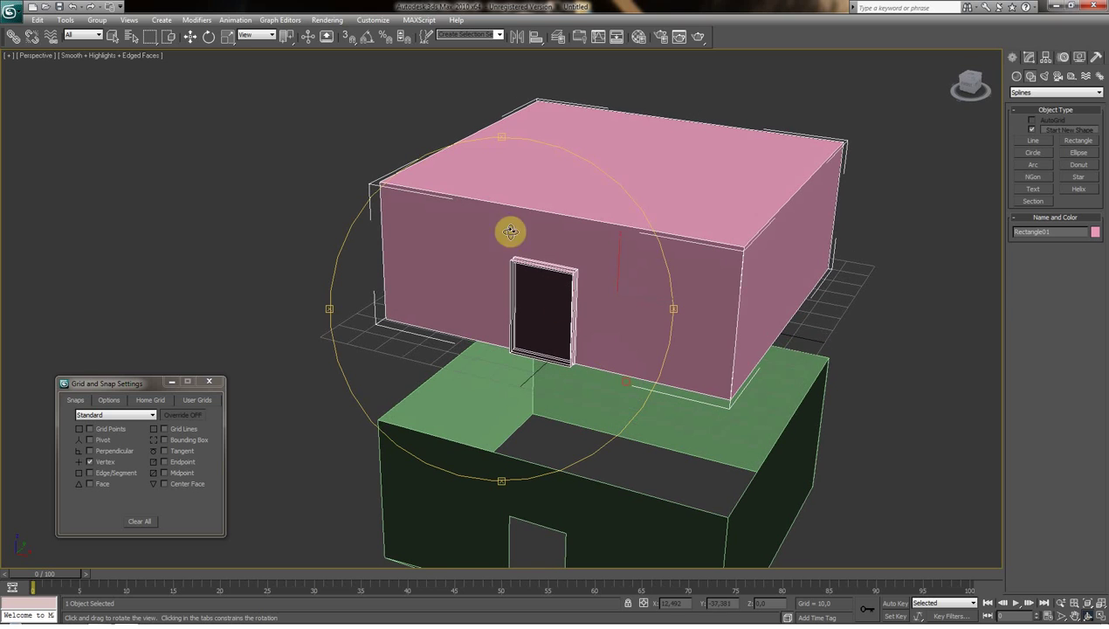
pyautogui.click(92, 35)
pyautogui.click(129, 61)
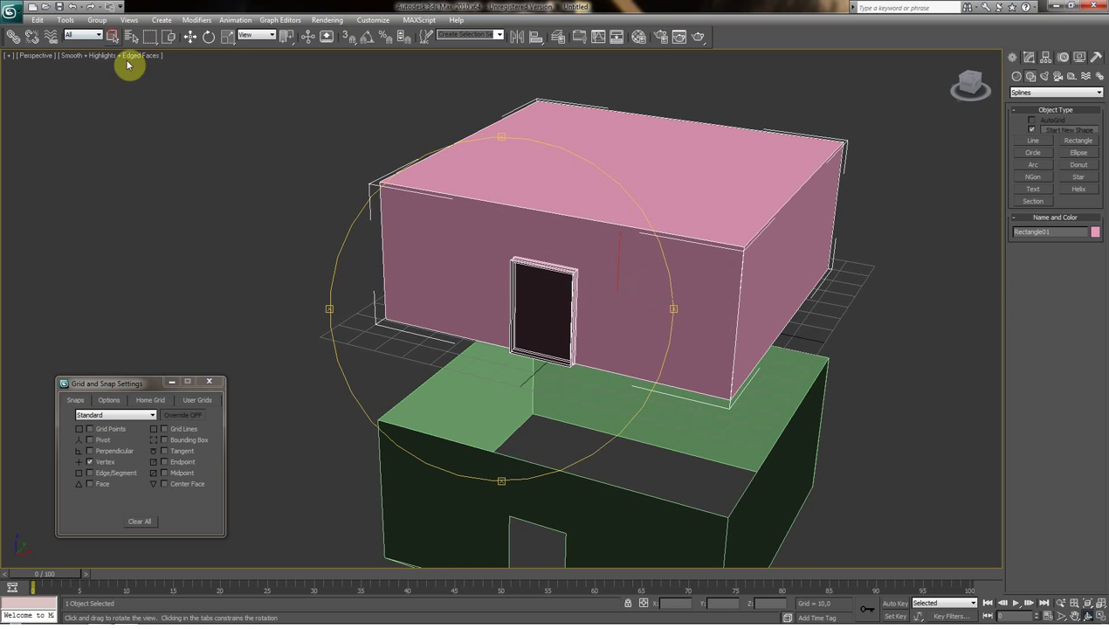
# At Polygon level, detach the pink house's roof top as a separate element.
pyautogui.click(1030, 59)
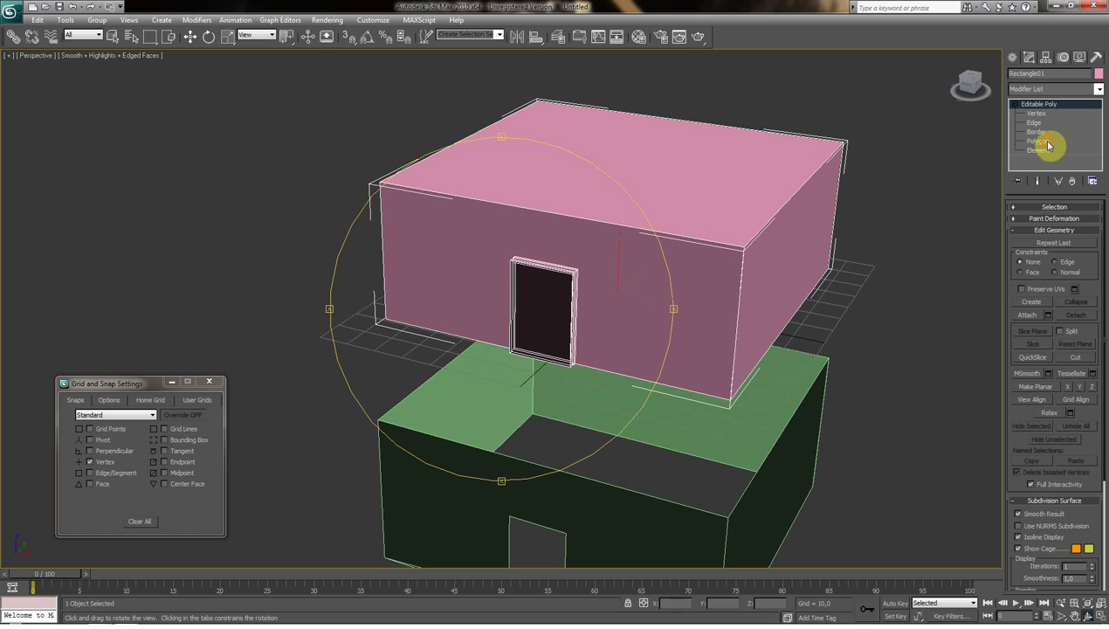
pyautogui.click(1049, 143)
pyautogui.click(662, 189)
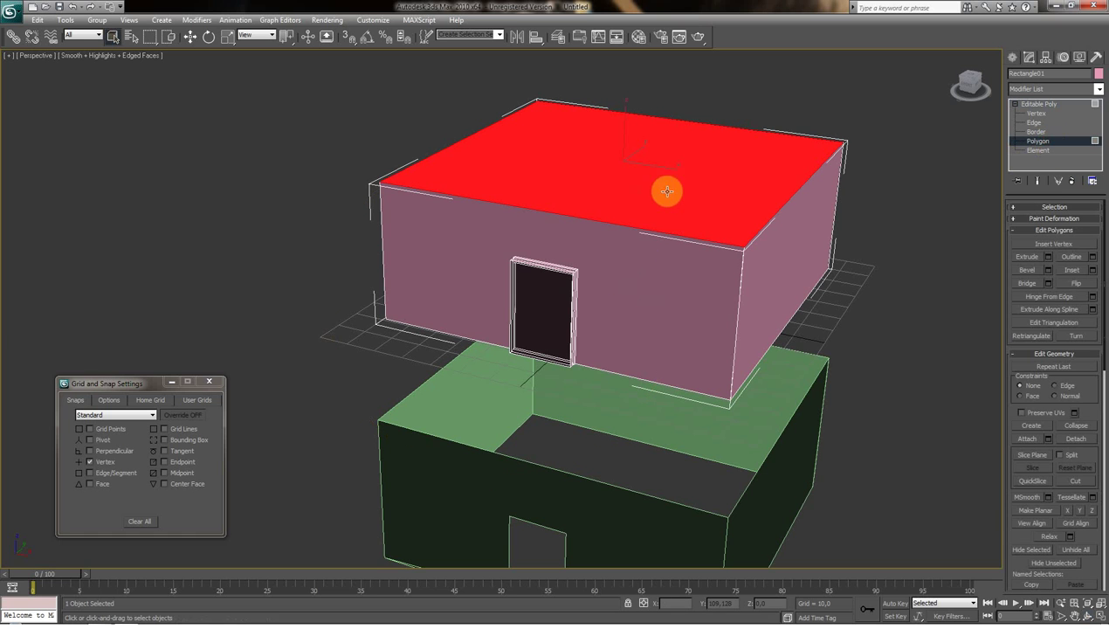
pyautogui.click(1069, 443)
pyautogui.click(589, 332)
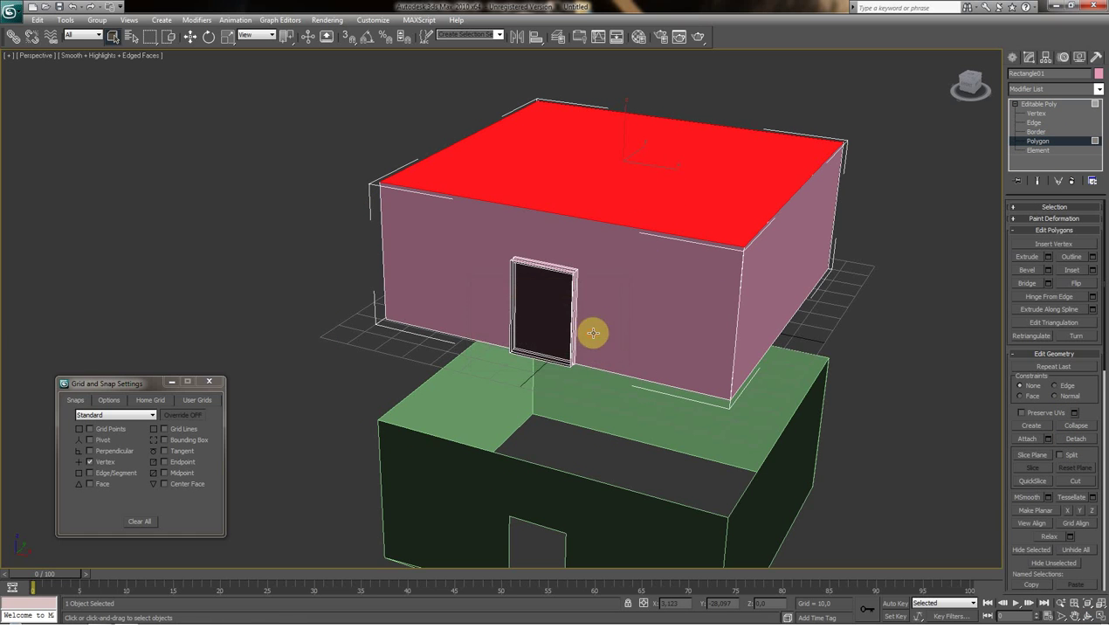
# Select the front and right wall polygons, then orbit to the house's far side.
pyautogui.click(656, 294)
pyautogui.keyDown('ctrl'); pyautogui.click(777, 253); pyautogui.keyUp('ctrl')
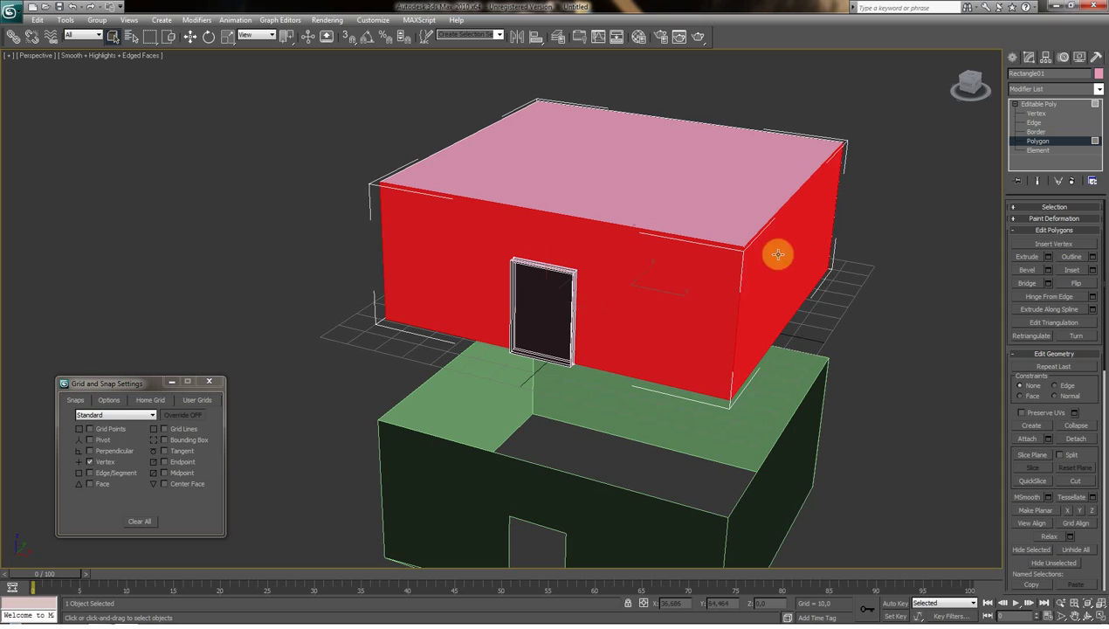
pyautogui.click(1094, 618)
pyautogui.moveTo(873, 454)
pyautogui.mouseDown()
pyautogui.moveTo(780, 383)
pyautogui.moveTo(426, 324)
pyautogui.moveTo(138, 80)
pyautogui.mouseUp()
pyautogui.click(111, 36)
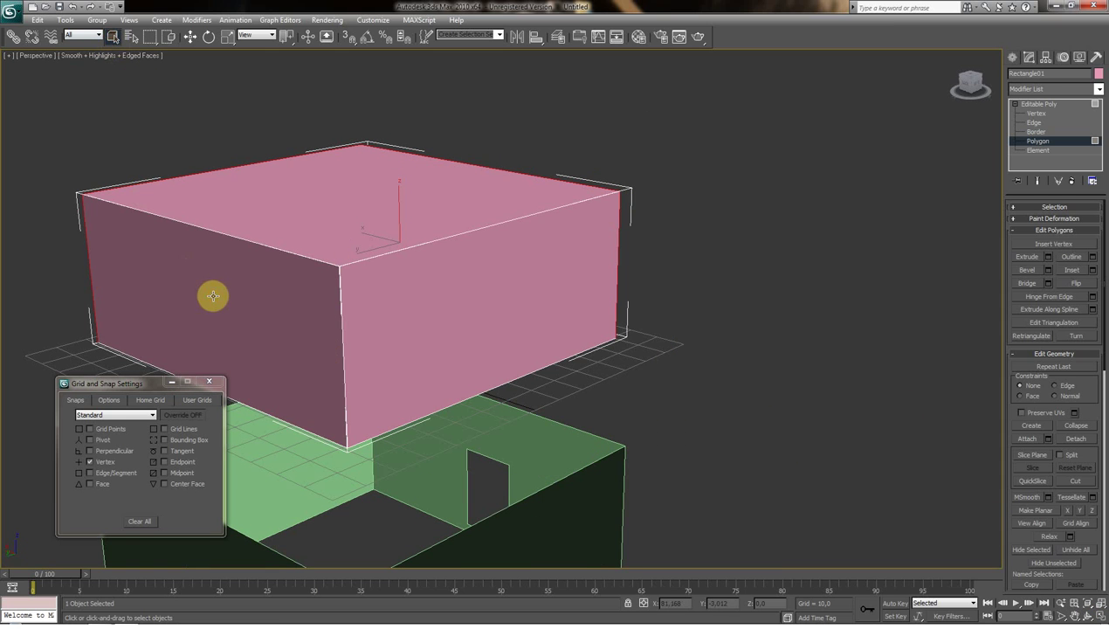
# Add the left and far walls to the selection and detach all walls as one element.
pyautogui.click(210, 294)
pyautogui.keyDown('ctrl'); pyautogui.click(392, 328); pyautogui.keyUp('ctrl')
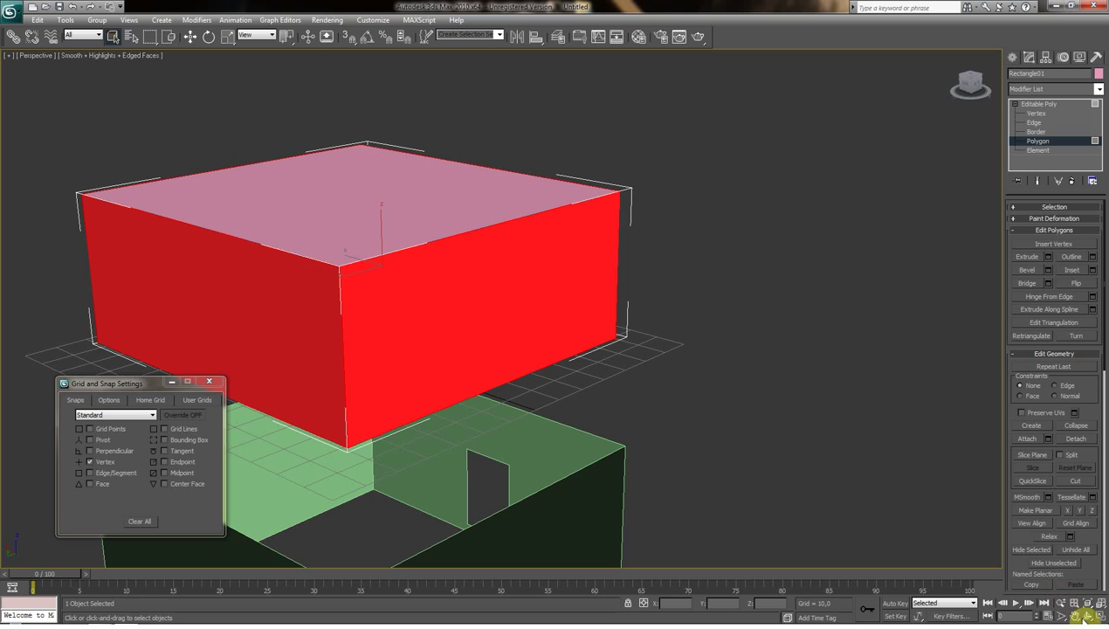
pyautogui.click(1085, 617)
pyautogui.moveTo(598, 348)
pyautogui.mouseDown()
pyautogui.moveTo(508, 362)
pyautogui.moveTo(408, 346)
pyautogui.mouseUp()
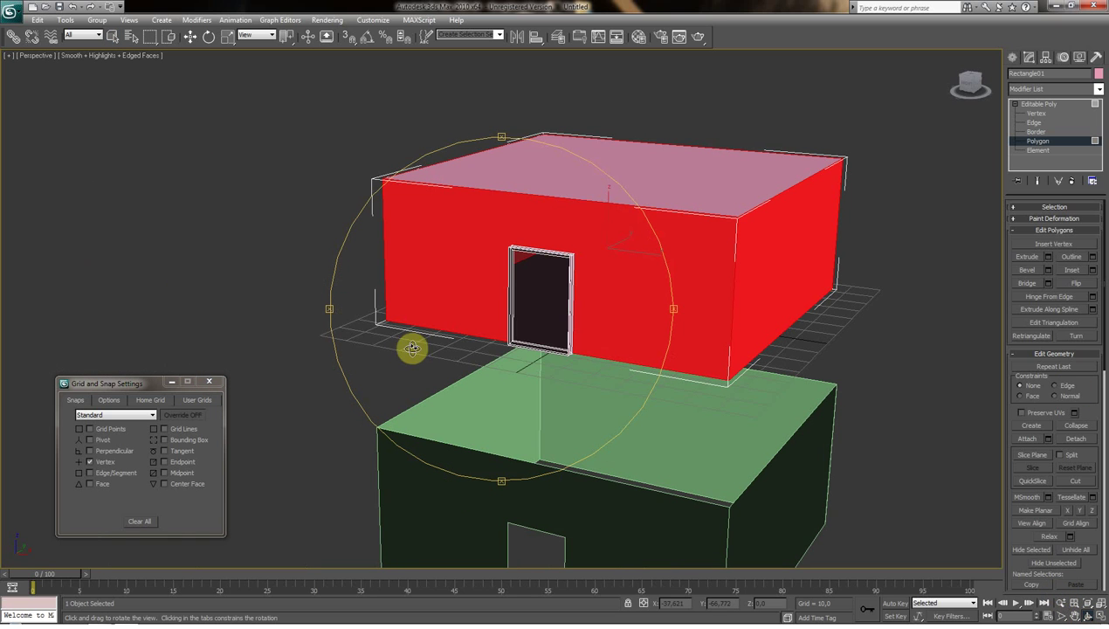
pyautogui.click(1075, 440)
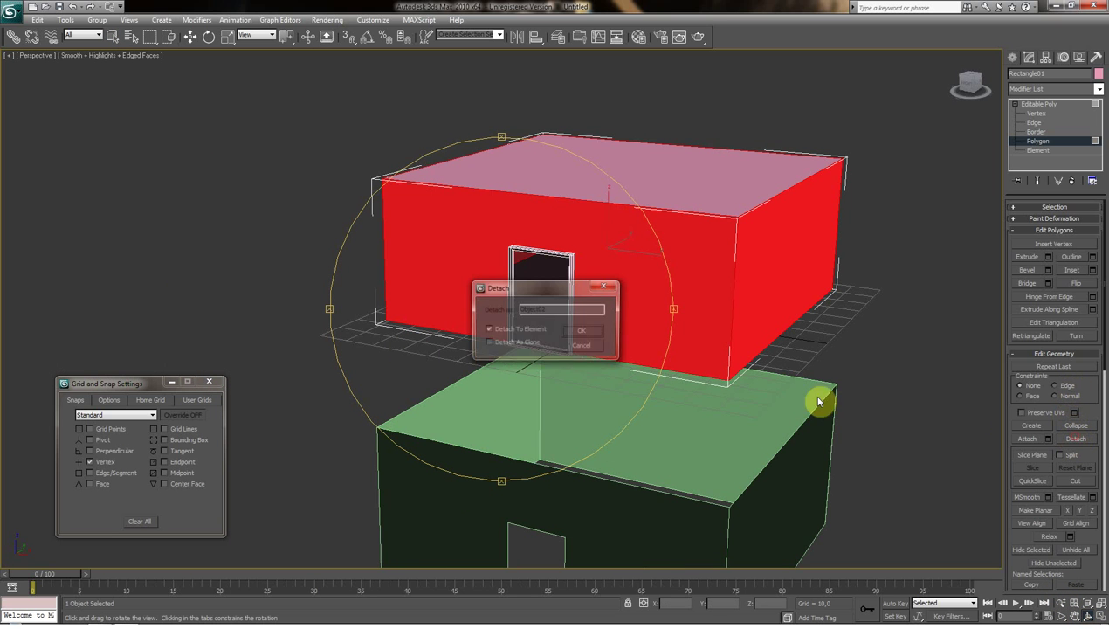
pyautogui.click(591, 325)
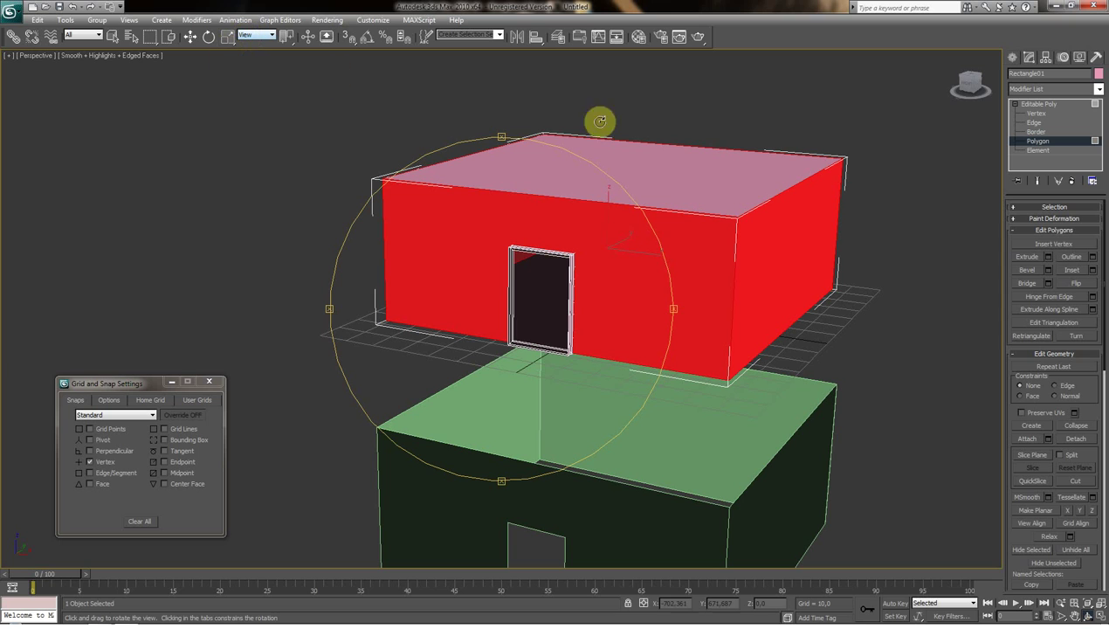
# Detach the door frame polygons as their own element and zoom to the door with Z.
pyautogui.click(112, 36)
pyautogui.click(543, 327)
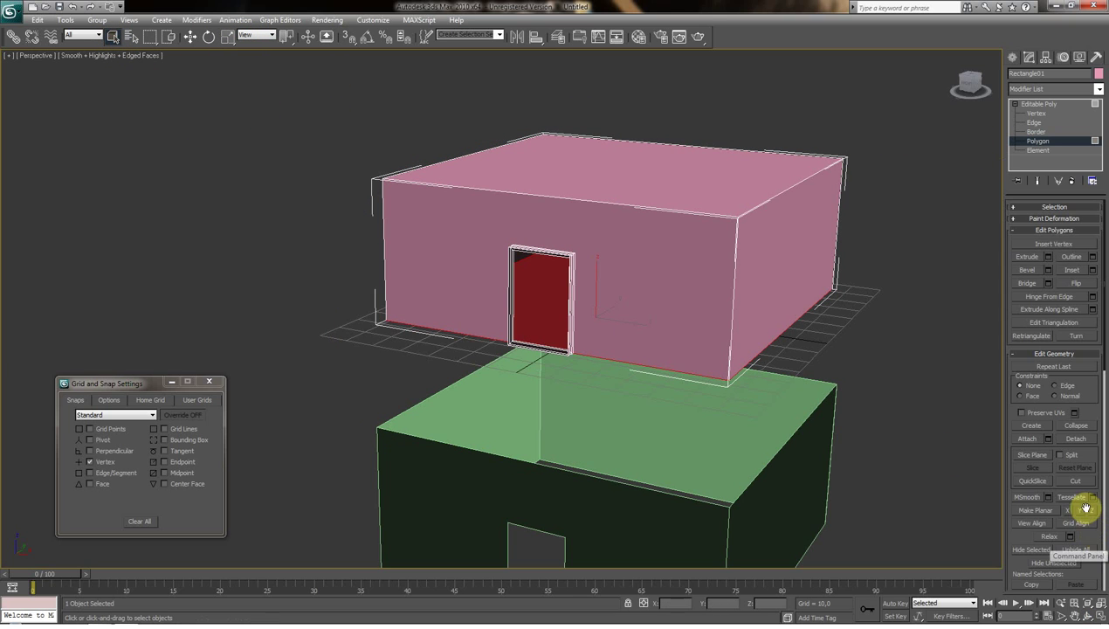
pyautogui.click(1076, 445)
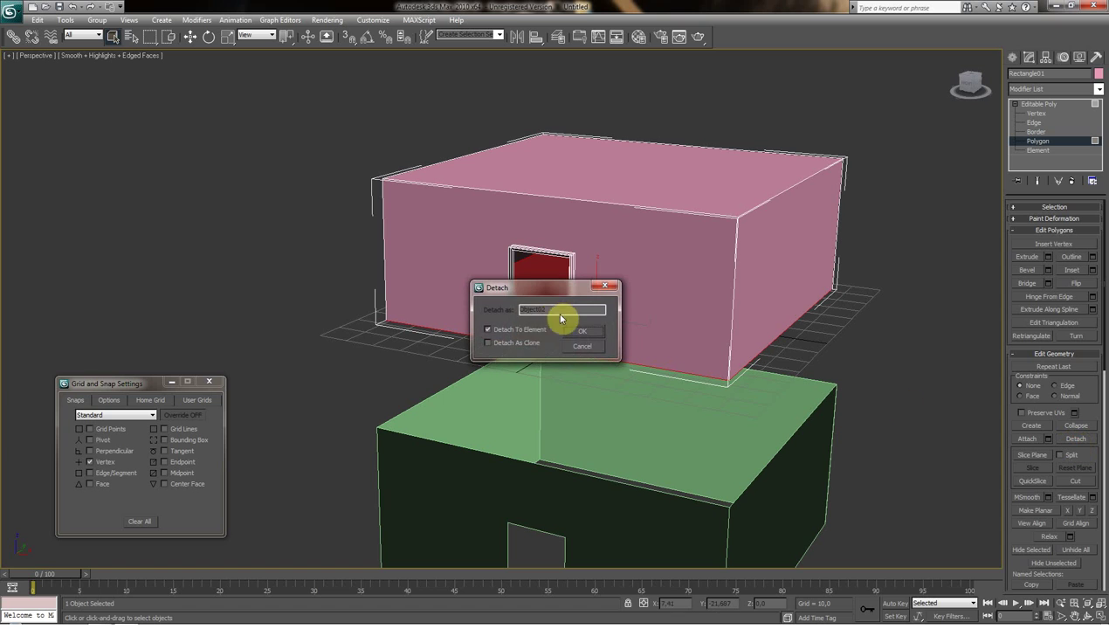
pyautogui.click(580, 332)
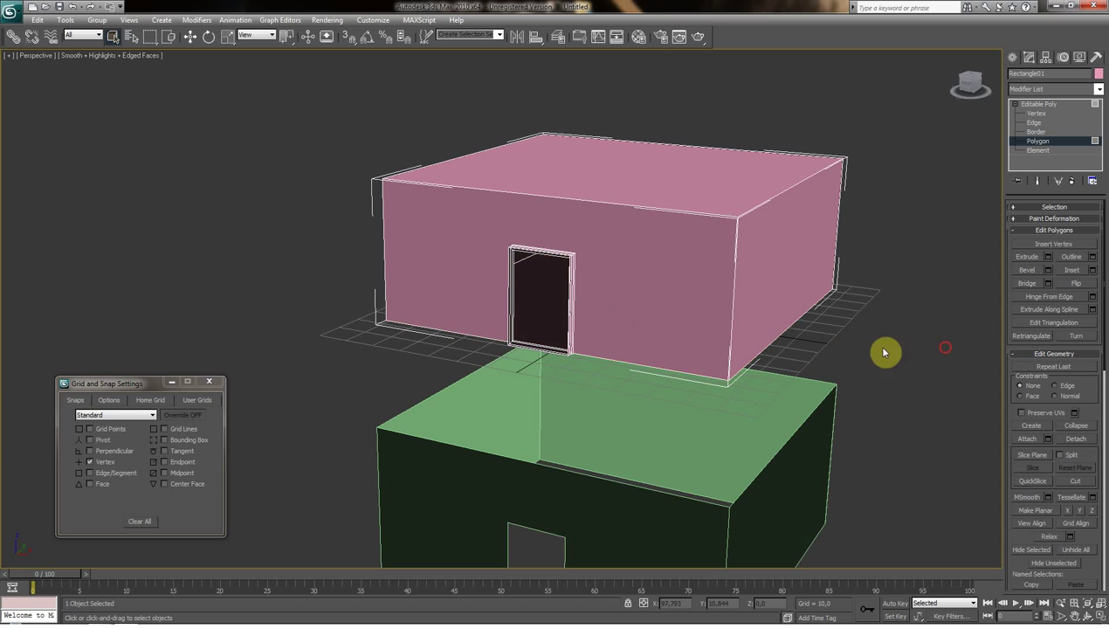
pyautogui.press('z')
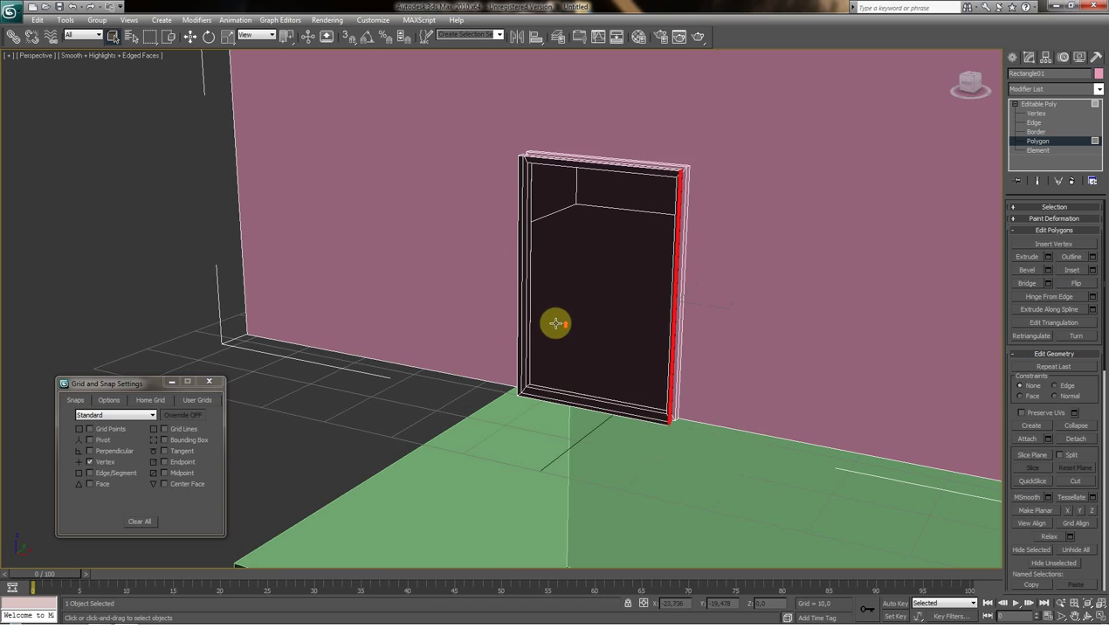
pyautogui.click(444, 410)
pyautogui.click(1038, 151)
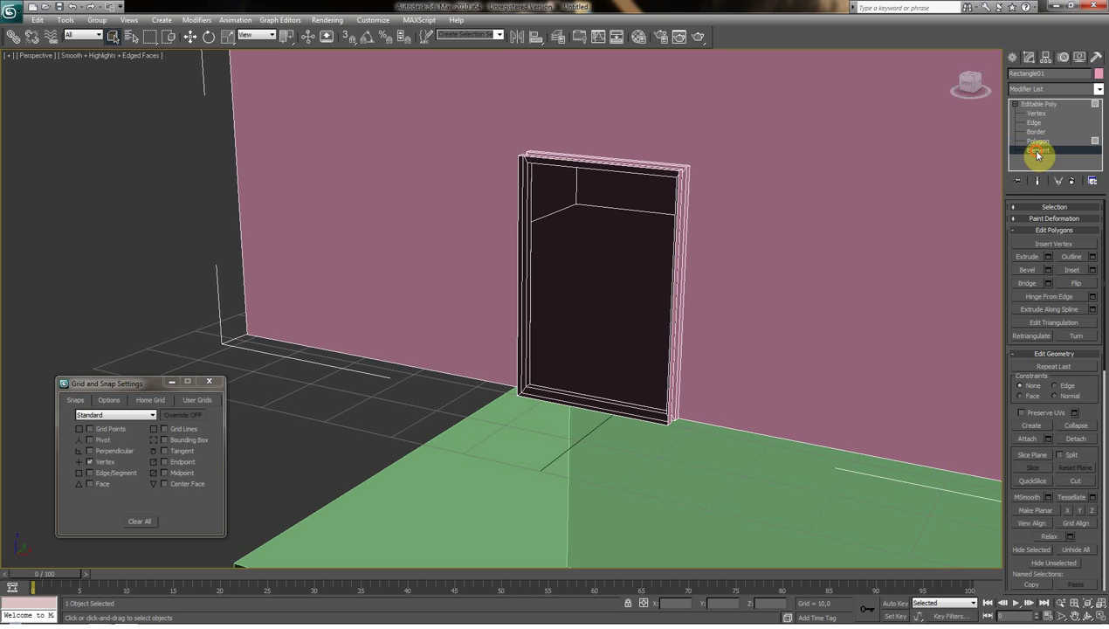
pyautogui.click(800, 280)
pyautogui.press('z')
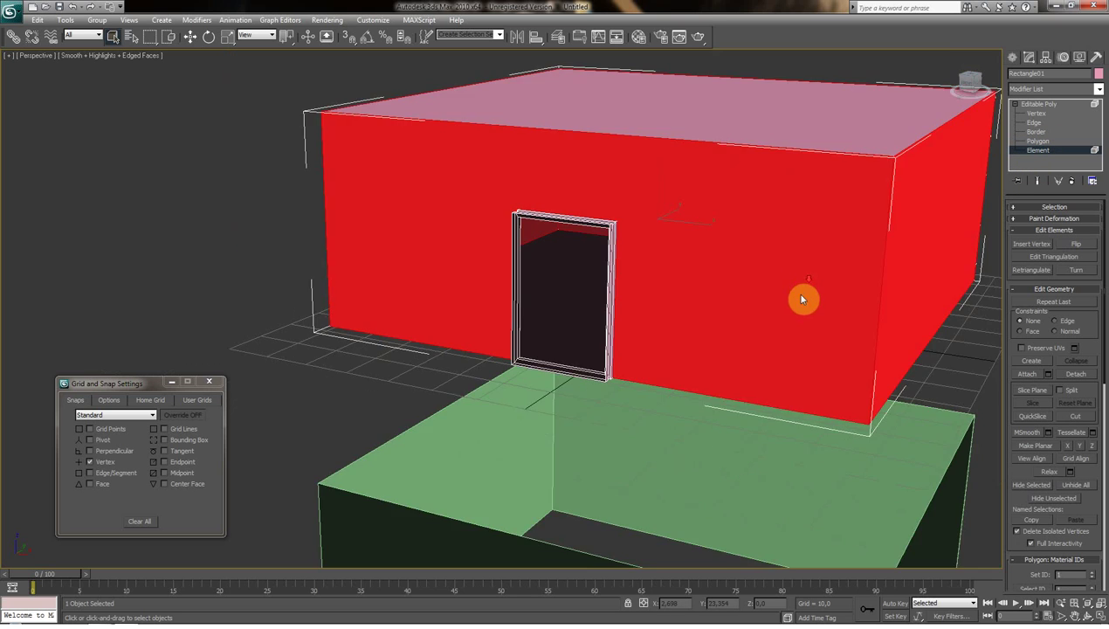
pyautogui.click(527, 313)
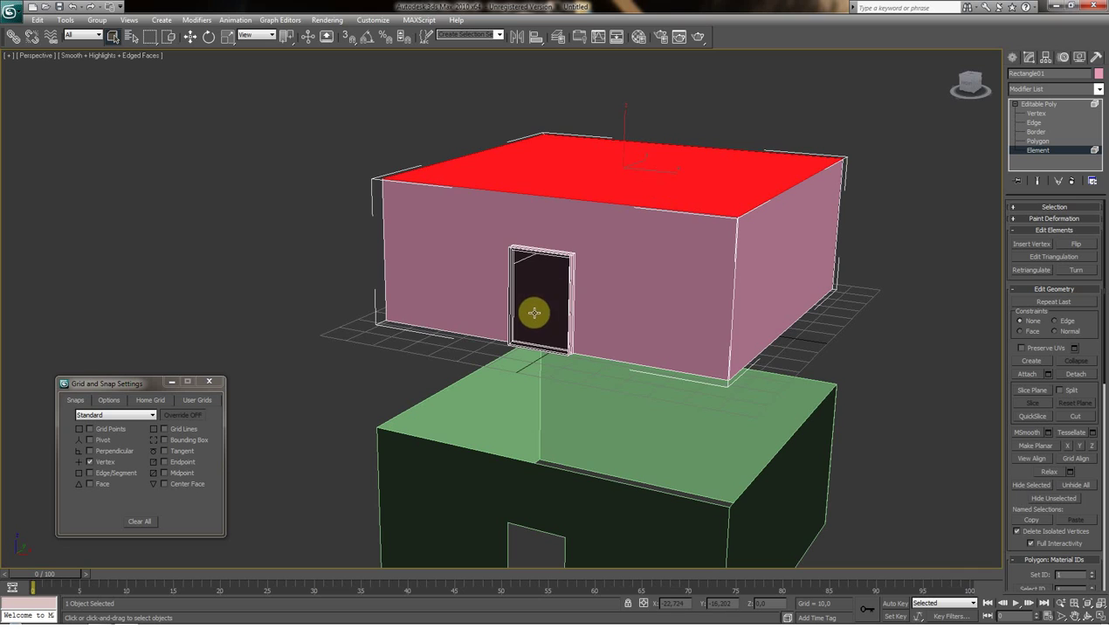
pyautogui.press('z')
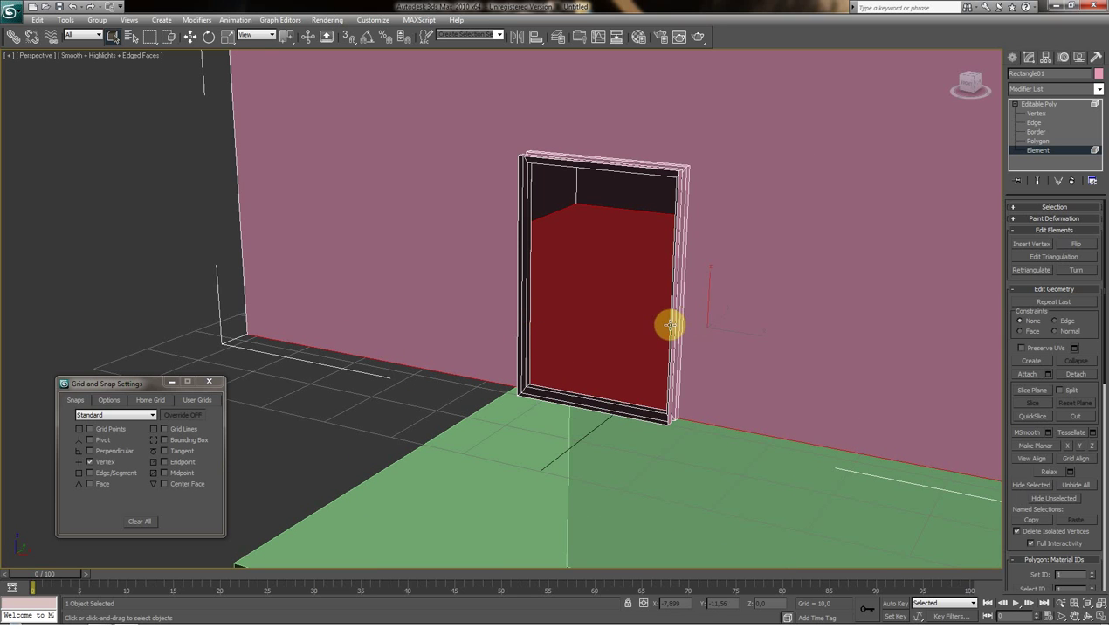
pyautogui.keyDown('ctrl'); pyautogui.click(670, 325); pyautogui.keyUp('ctrl')
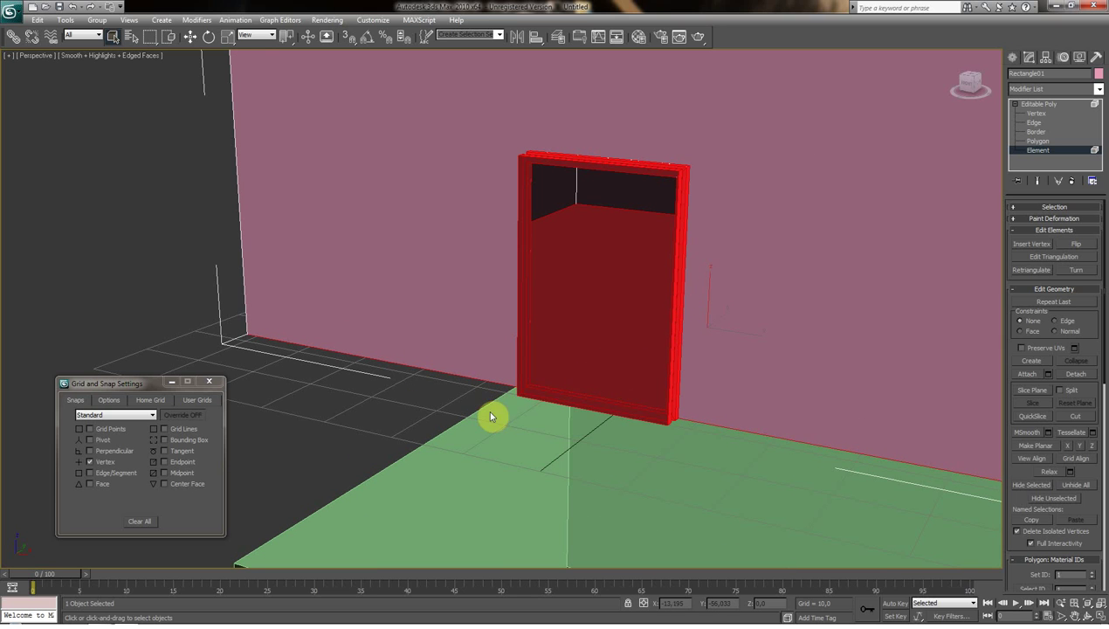
pyautogui.click(435, 394)
pyautogui.click(671, 375)
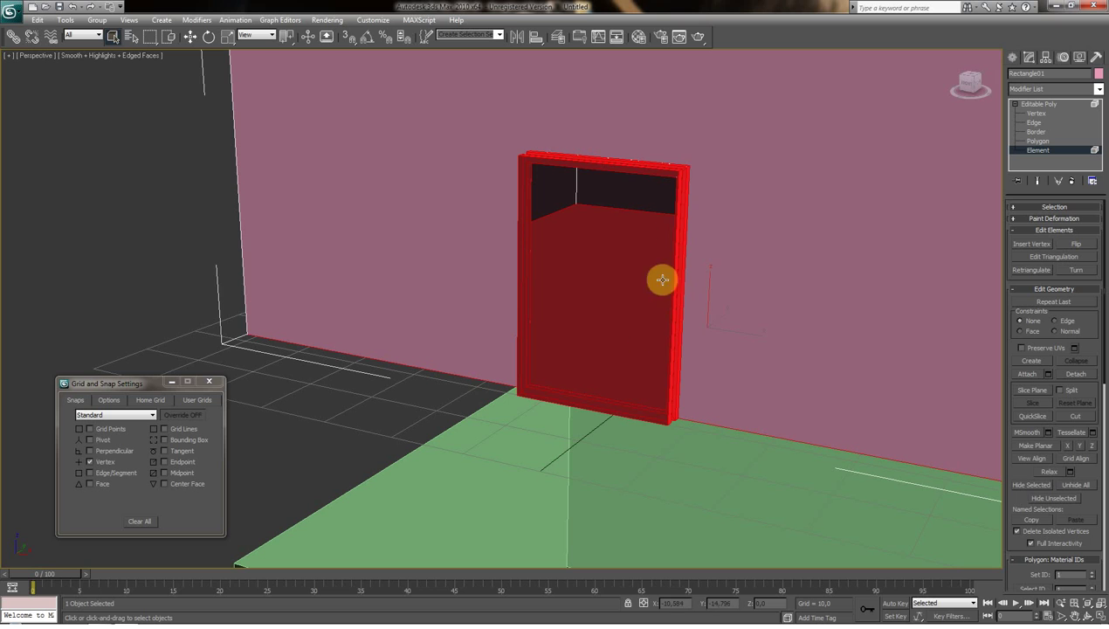
pyautogui.click(459, 391)
pyautogui.click(686, 210)
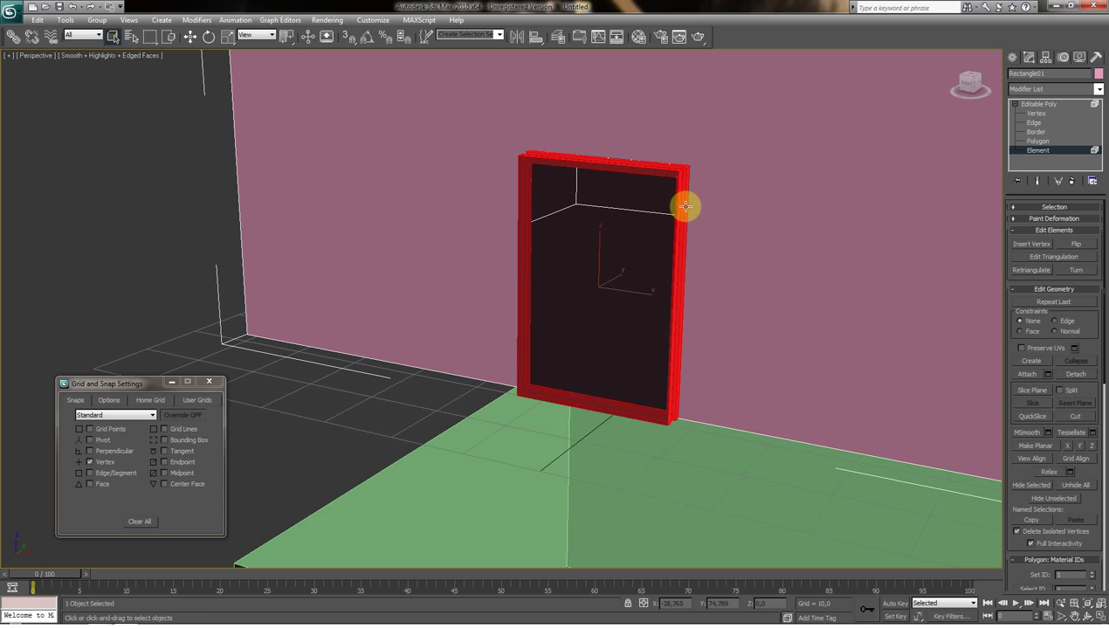
pyautogui.scroll(-5, 650, 272)
pyautogui.scroll(2, 652, 277)
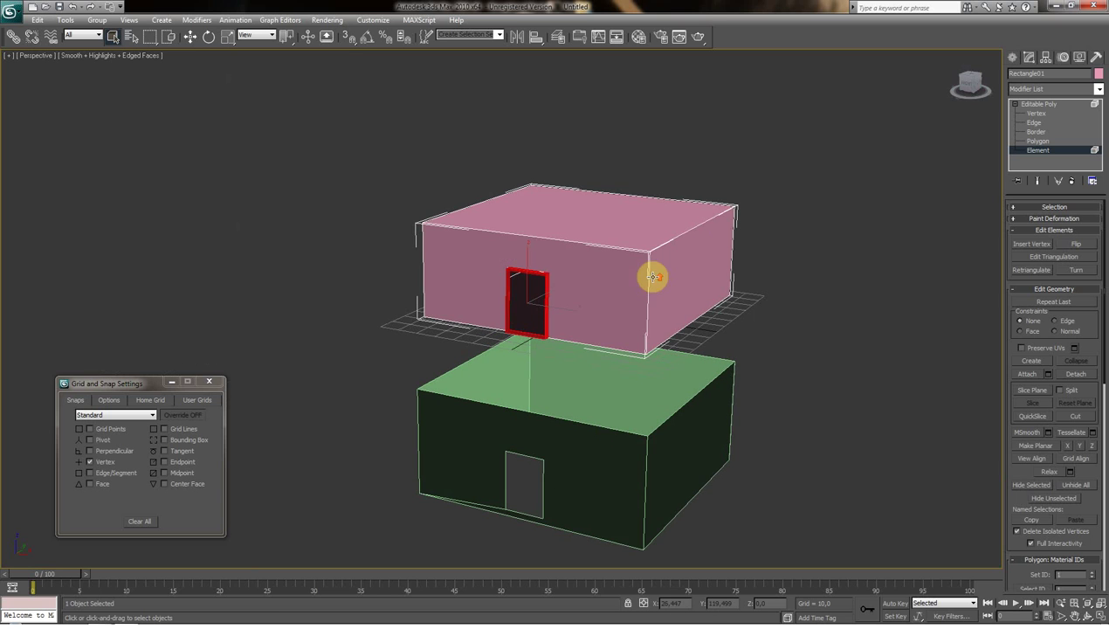
pyautogui.click(794, 348)
pyautogui.rightClick(782, 338)
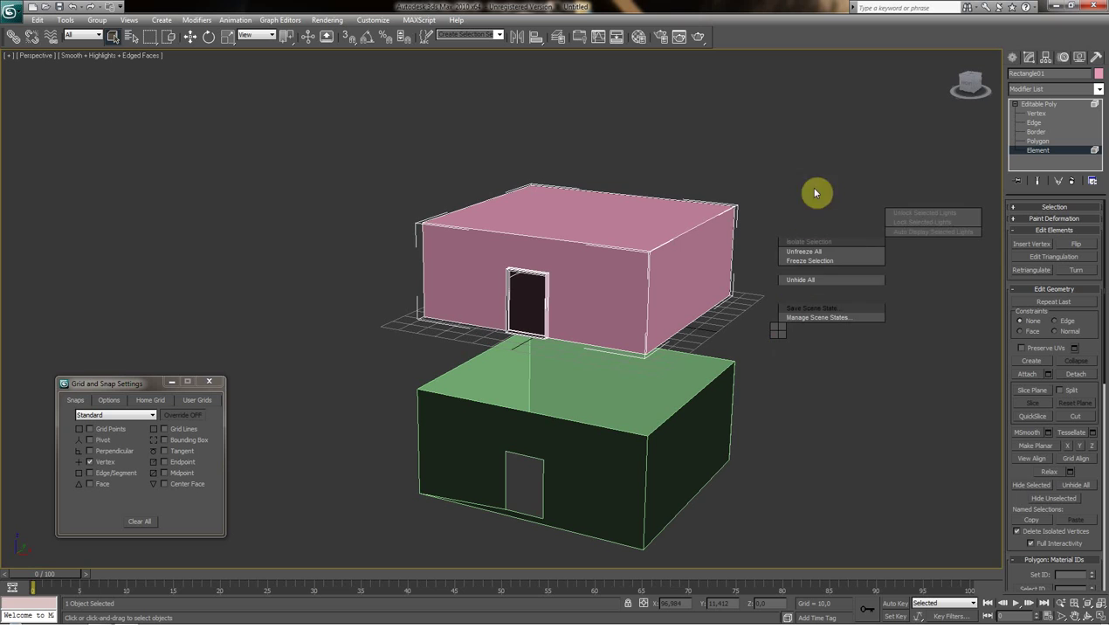
# Unhide all objects to restore the roof slab, then select the lower floor box.
pyautogui.click(808, 280)
pyautogui.scroll(2, 716, 356)
pyautogui.scroll(-2, 722, 379)
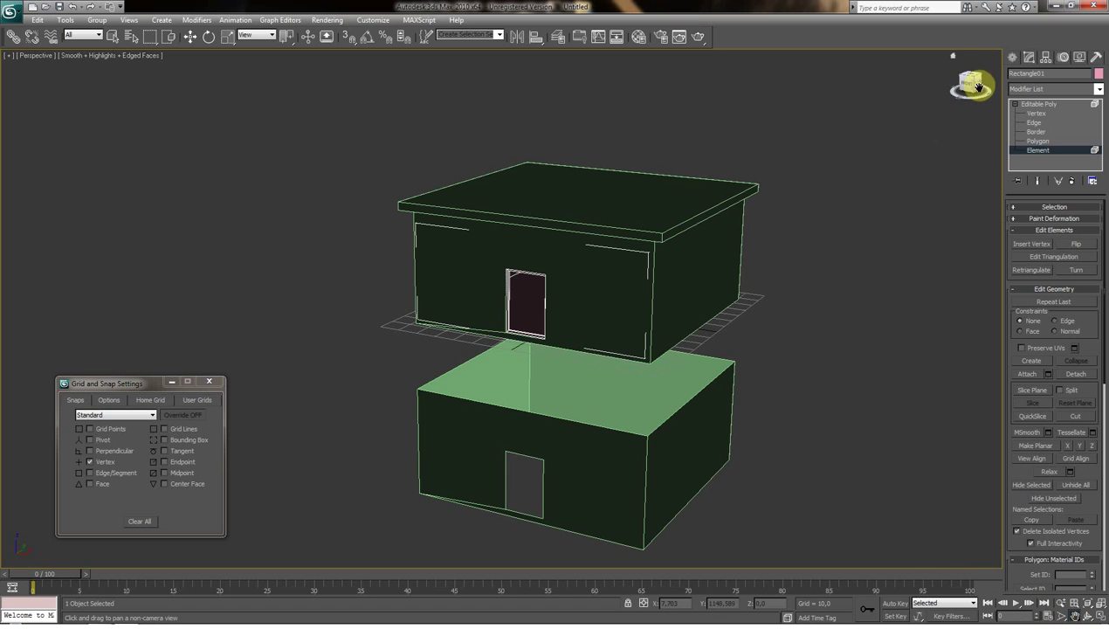
pyautogui.click(1013, 57)
pyautogui.click(663, 490)
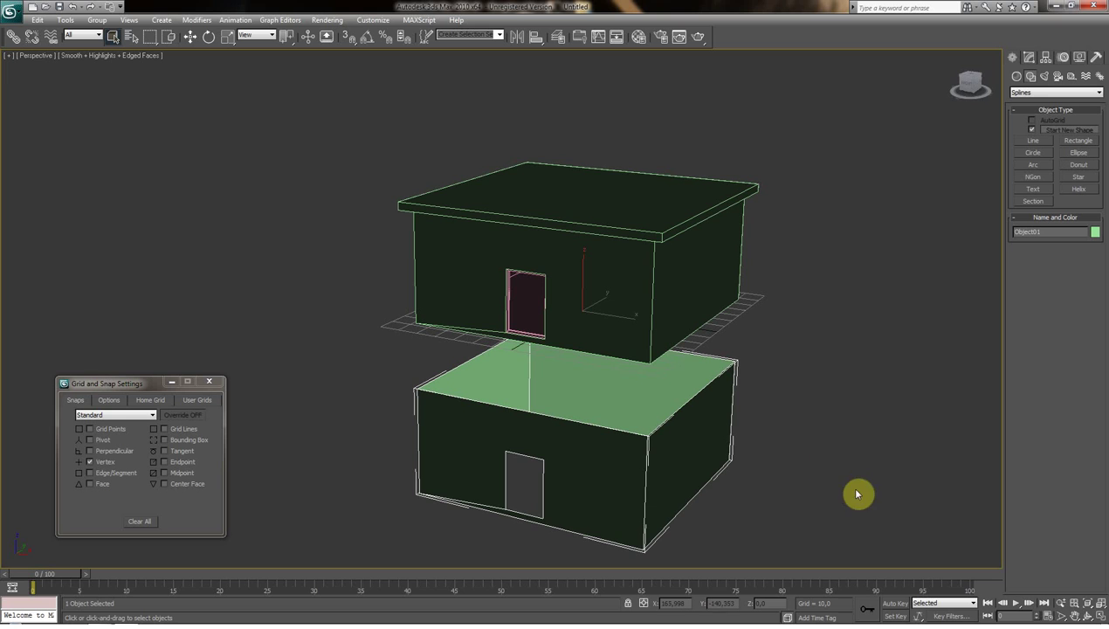
# At Border level, select the lower box's bottom border.
pyautogui.click(1074, 616)
pyautogui.moveTo(558, 414)
pyautogui.mouseDown()
pyautogui.moveTo(559, 358)
pyautogui.moveTo(554, 403)
pyautogui.mouseUp()
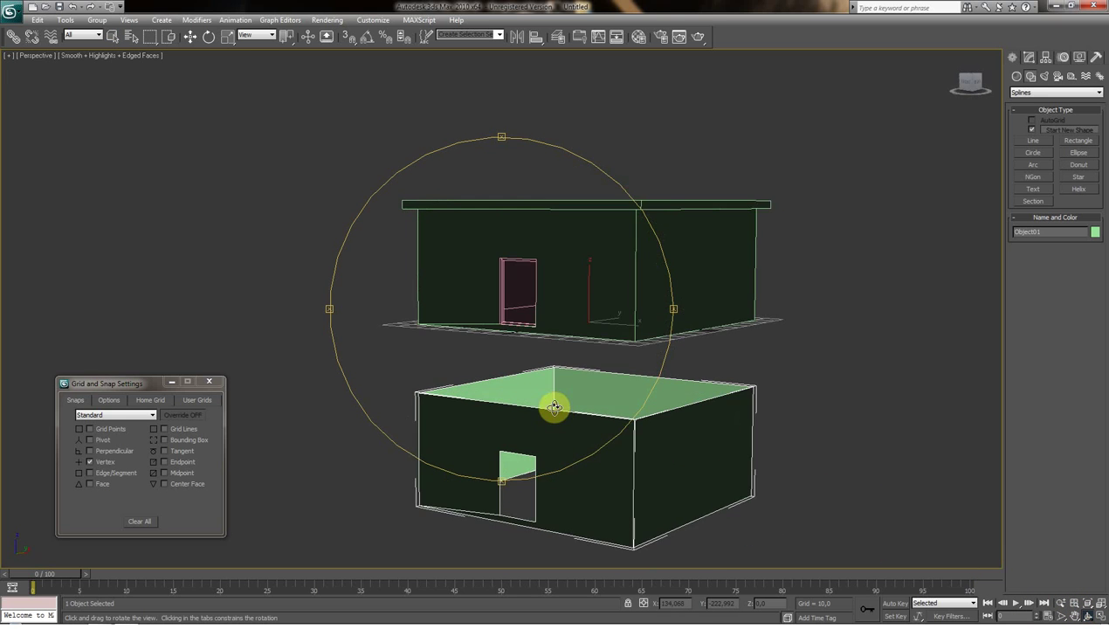
pyautogui.click(1030, 58)
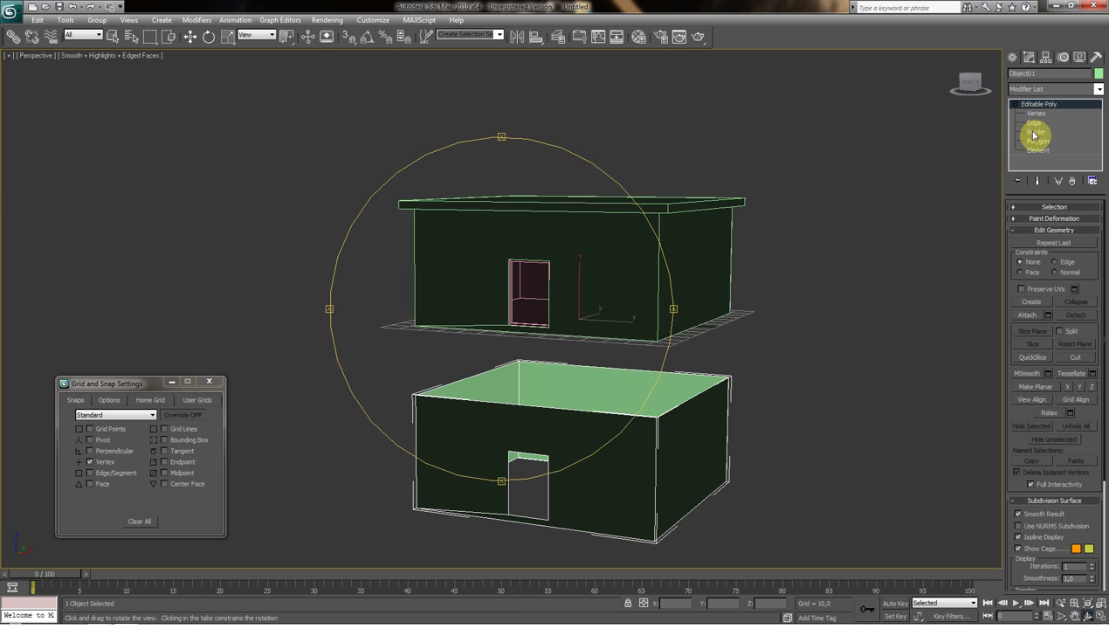
pyautogui.click(1034, 132)
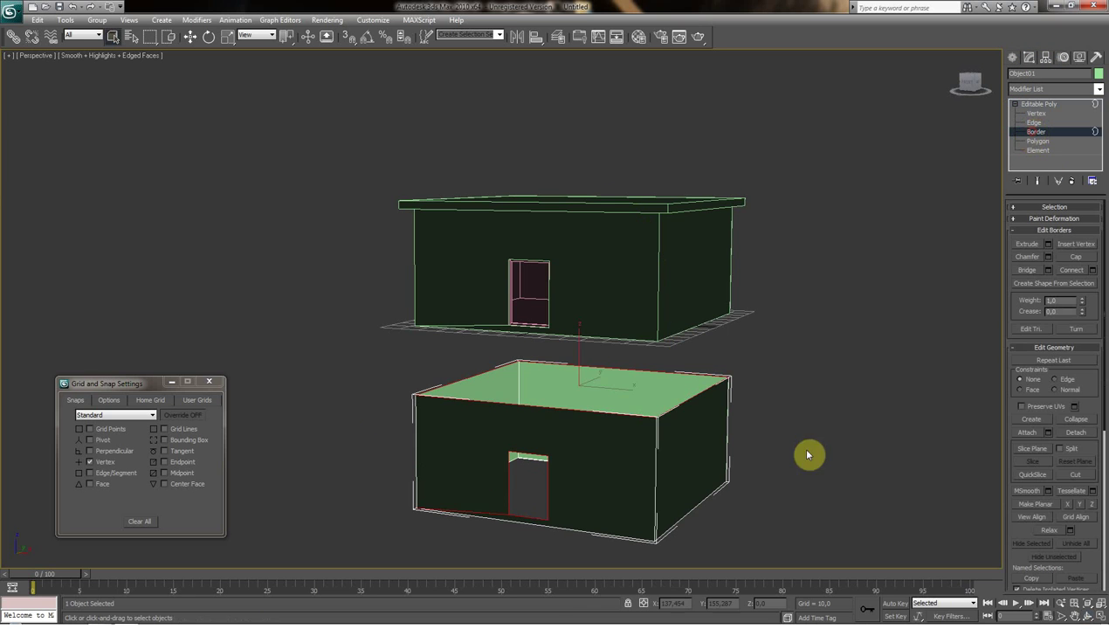
pyautogui.click(680, 522)
# Shift-move the bottom border down about 45.7 units to extend the lower walls.
pyautogui.click(190, 37)
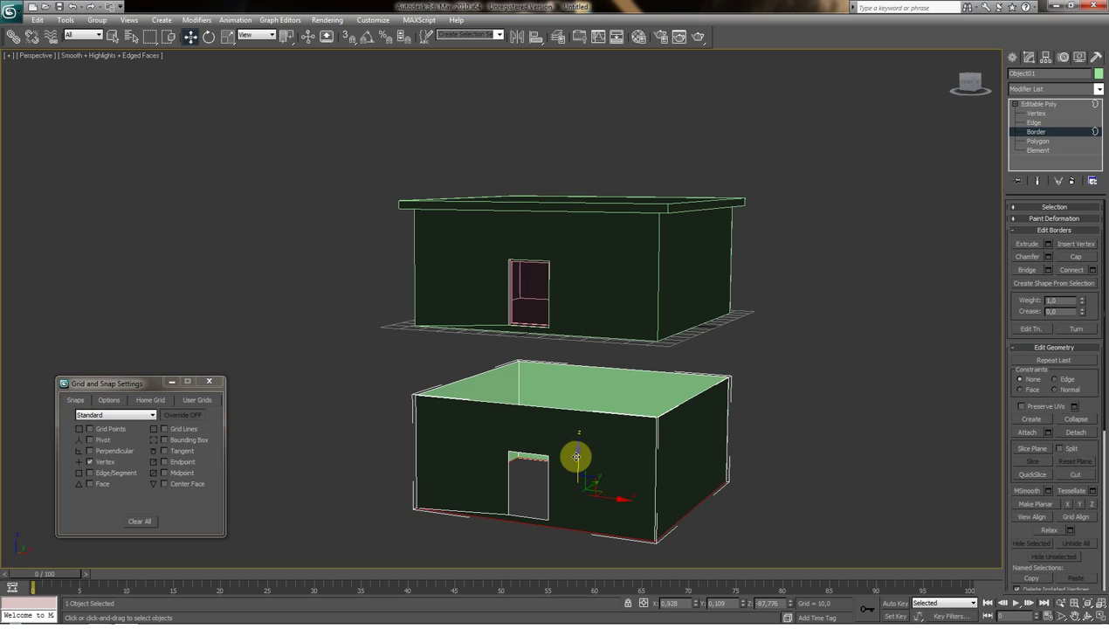
pyautogui.scroll(-5, 576, 454)
pyautogui.scroll(3, 564, 428)
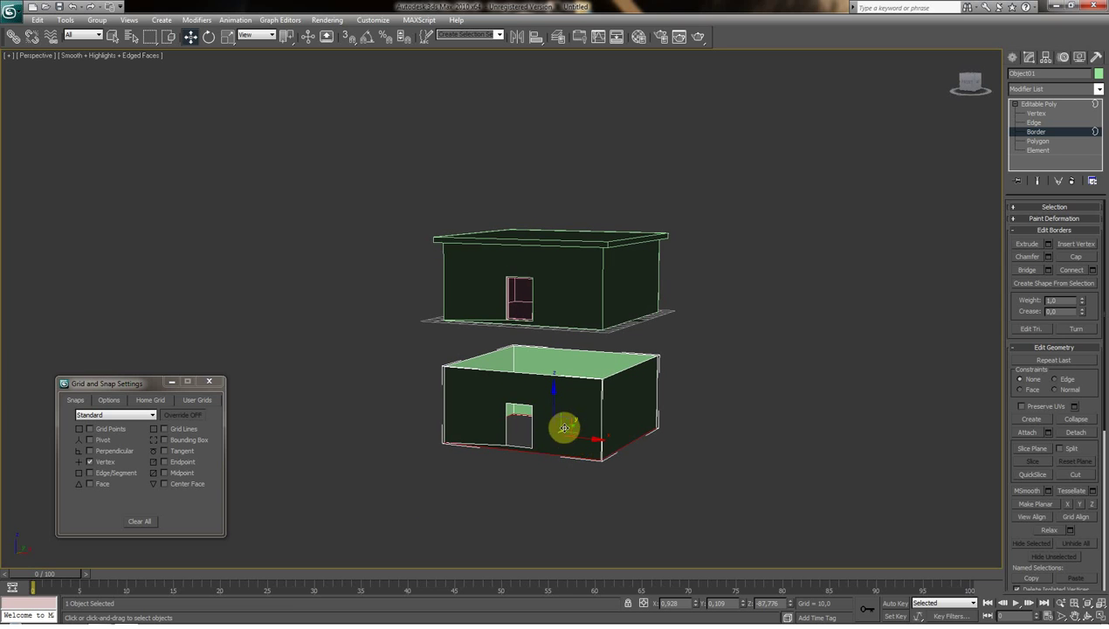
pyautogui.keyDown('shift'); pyautogui.moveTo(555, 393); pyautogui.dragTo(552, 449); pyautogui.keyUp('shift')
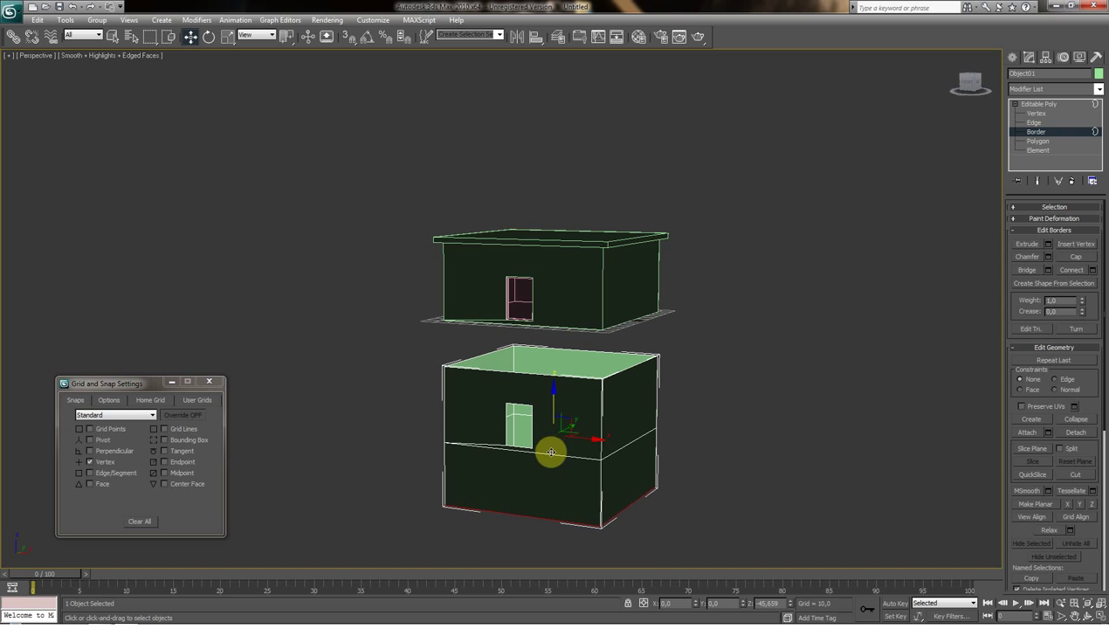
pyautogui.click(682, 450)
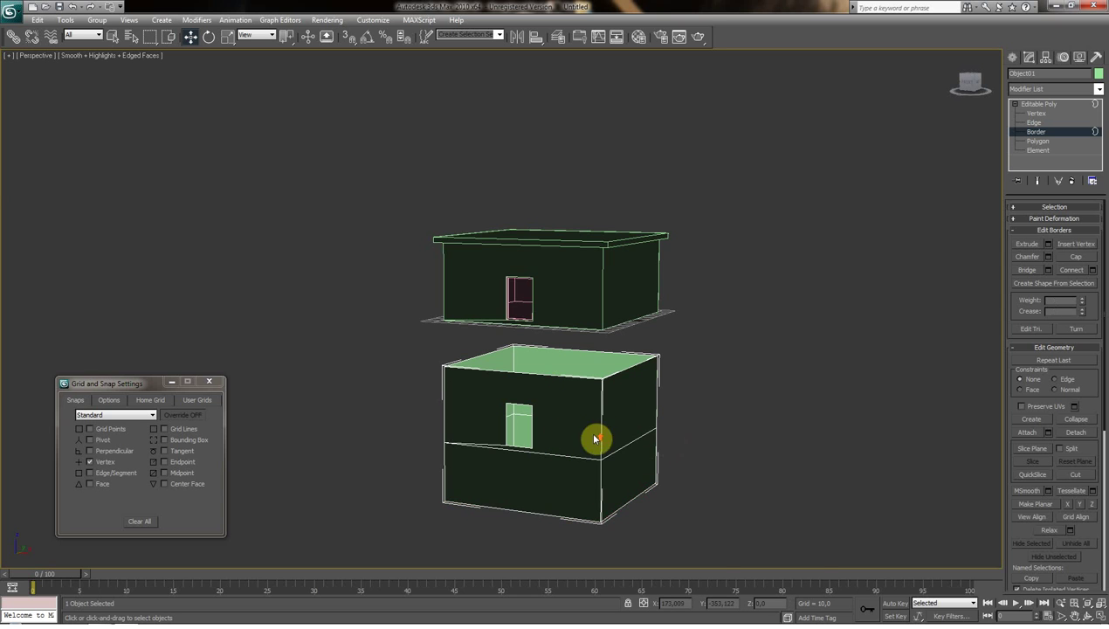
pyautogui.scroll(3, 594, 436)
pyautogui.scroll(-2, 594, 436)
pyautogui.scroll(-3, 651, 413)
pyautogui.scroll(2, 653, 413)
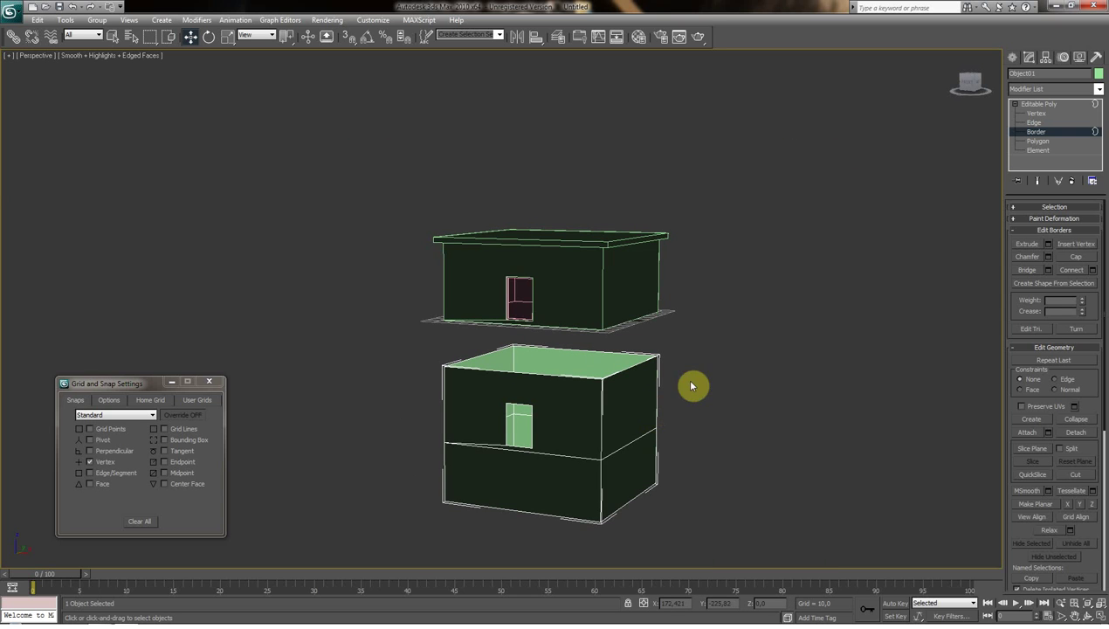
pyautogui.click(1012, 56)
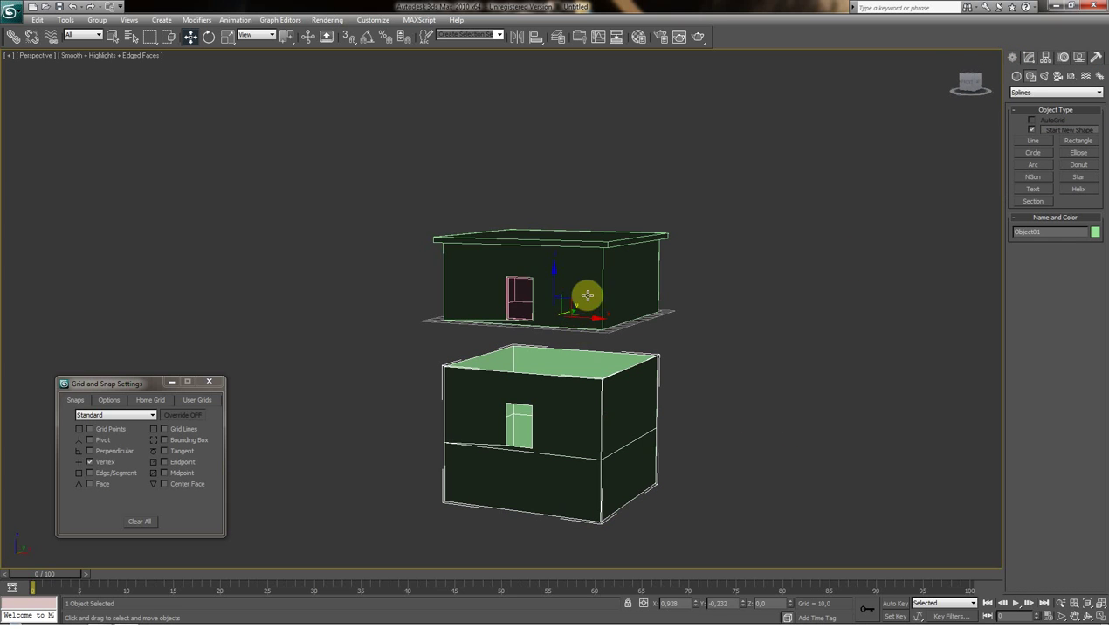
# Raise the lower box up beneath the upper floor and pan to the roof edge.
pyautogui.moveTo(554, 268); pyautogui.dragTo(578, 200)
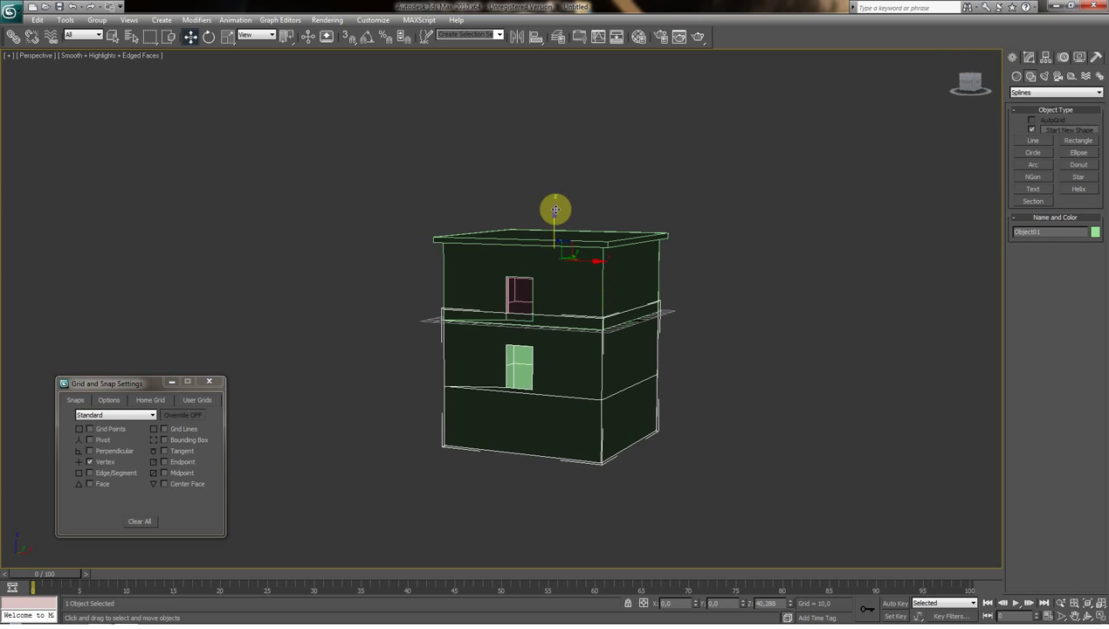
pyautogui.scroll(5, 585, 214)
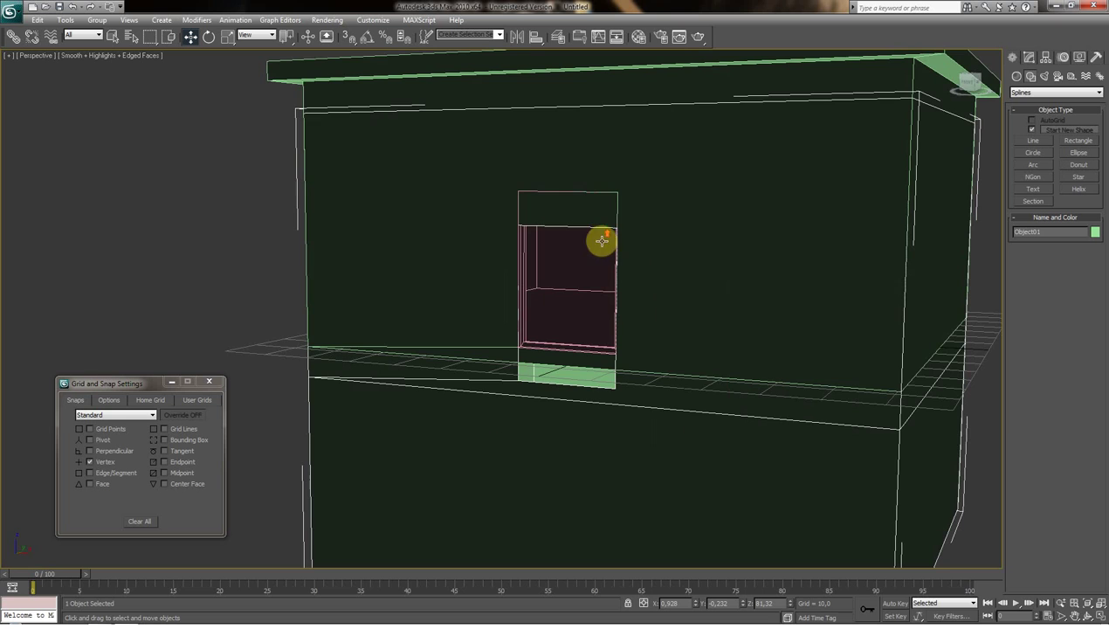
pyautogui.click(1074, 615)
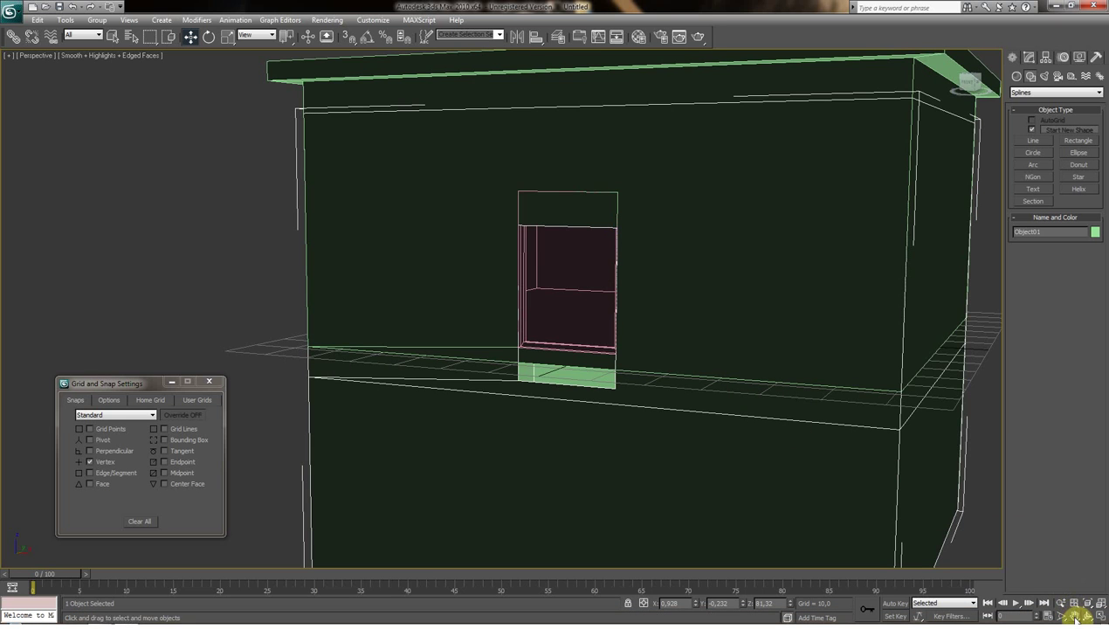
pyautogui.moveTo(813, 353); pyautogui.dragTo(649, 433)
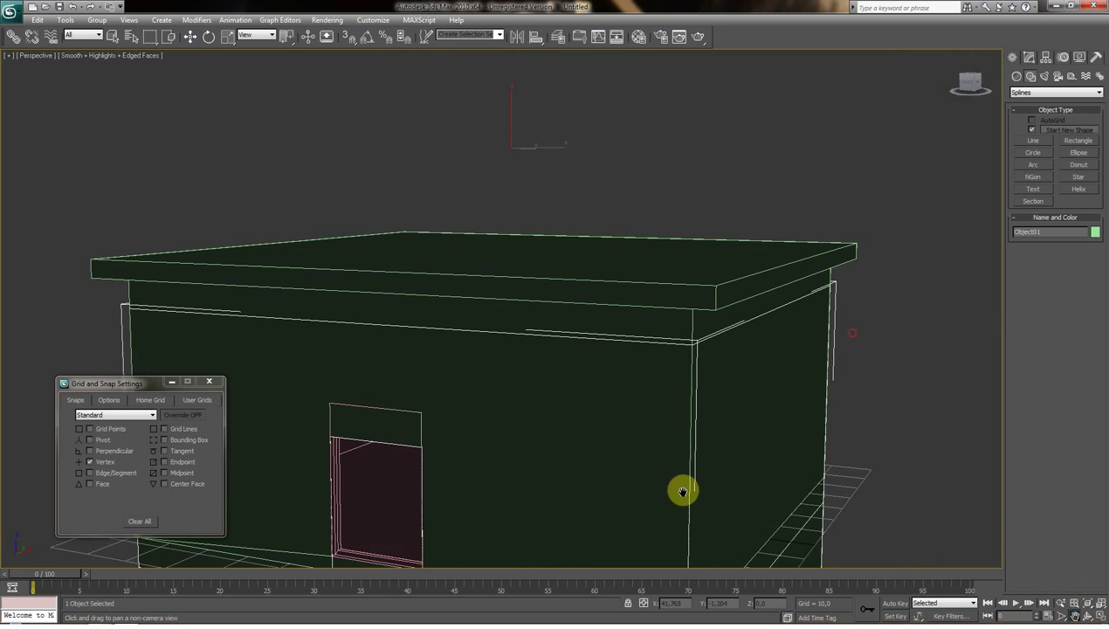
# Nudge Object01 up to Z 87,522 to meet the upper floor and orbit to check.
pyautogui.click(190, 38)
pyautogui.moveTo(487, 136); pyautogui.dragTo(491, 94)
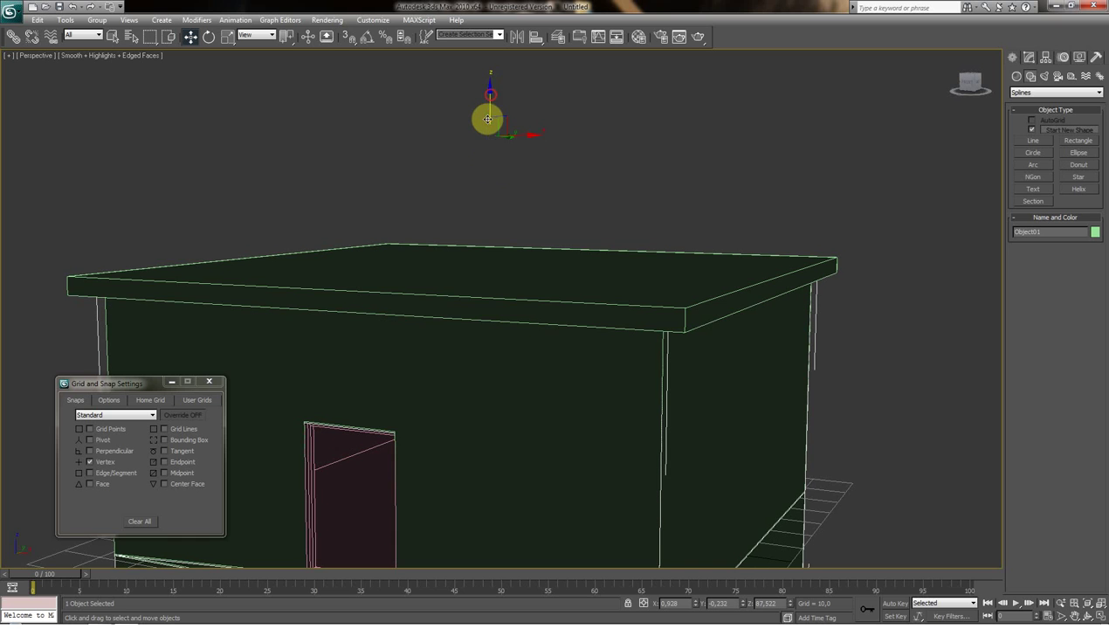
pyautogui.scroll(-5, 523, 331)
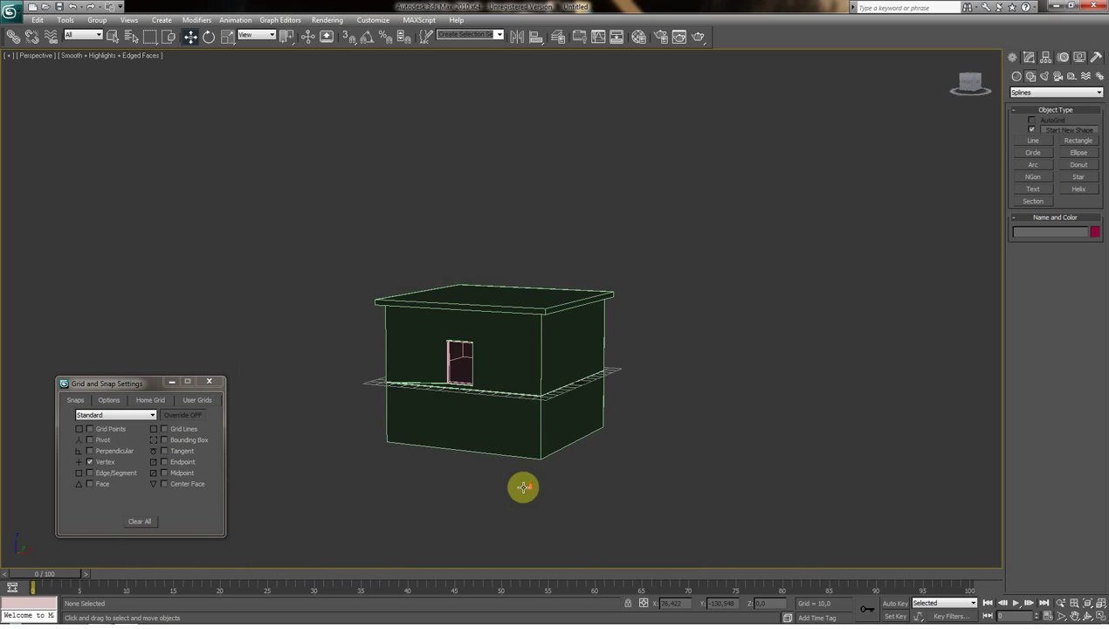
pyautogui.scroll(2, 525, 486)
pyautogui.click(1087, 616)
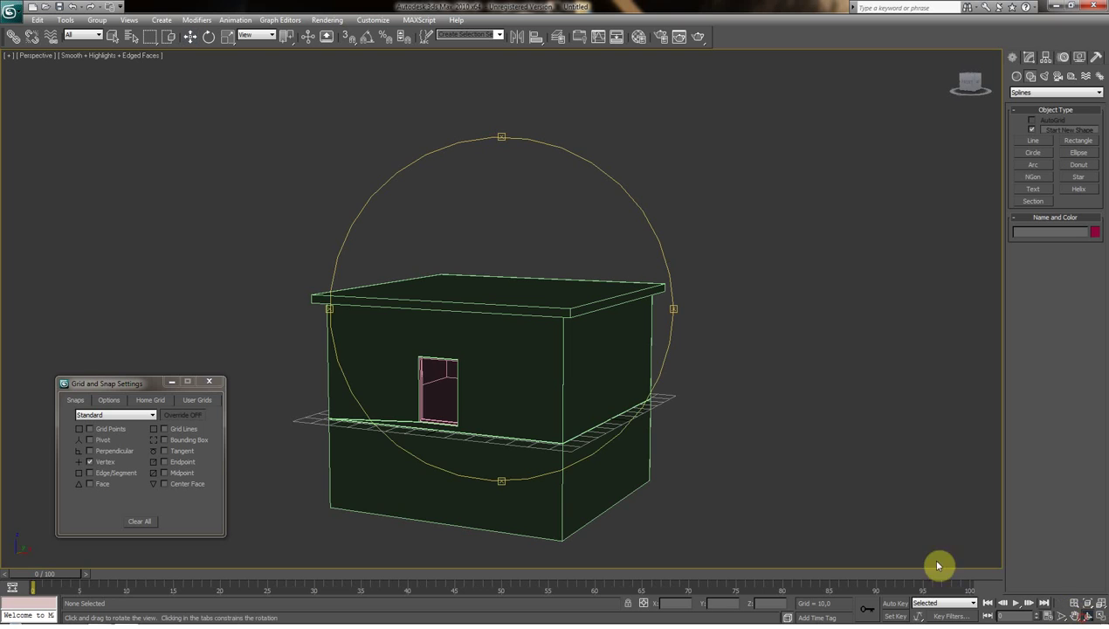
pyautogui.moveTo(525, 434)
pyautogui.mouseDown()
pyautogui.moveTo(594, 416)
pyautogui.moveTo(549, 430)
pyautogui.moveTo(542, 420)
pyautogui.moveTo(559, 399)
pyautogui.moveTo(601, 403)
pyautogui.moveTo(614, 361)
pyautogui.moveTo(531, 441)
pyautogui.moveTo(520, 445)
pyautogui.moveTo(525, 428)
pyautogui.moveTo(506, 418)
pyautogui.mouseUp()
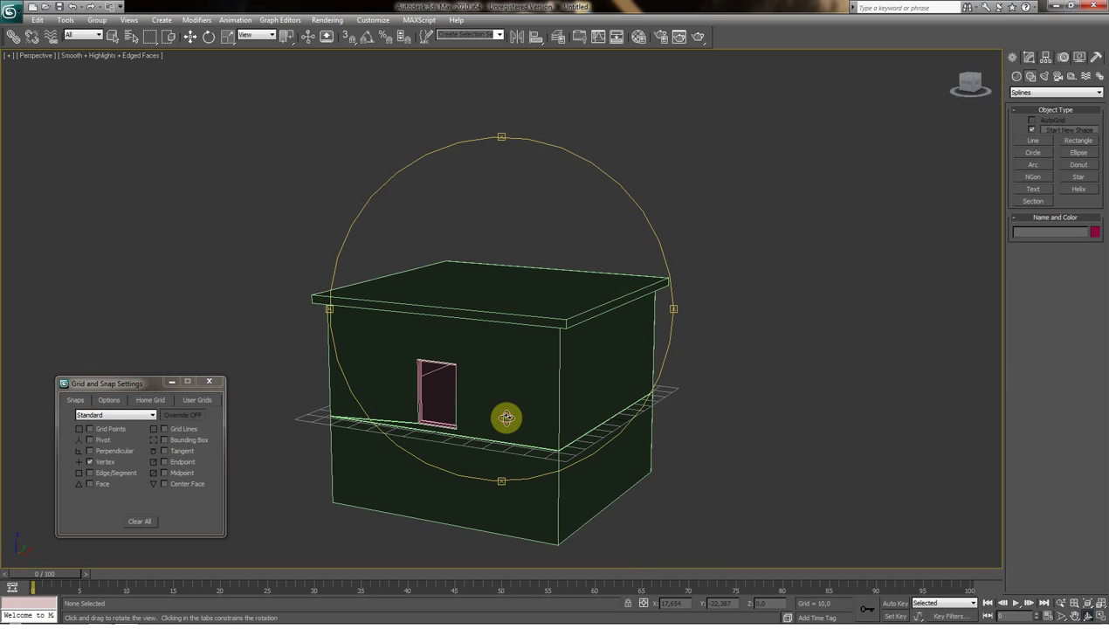